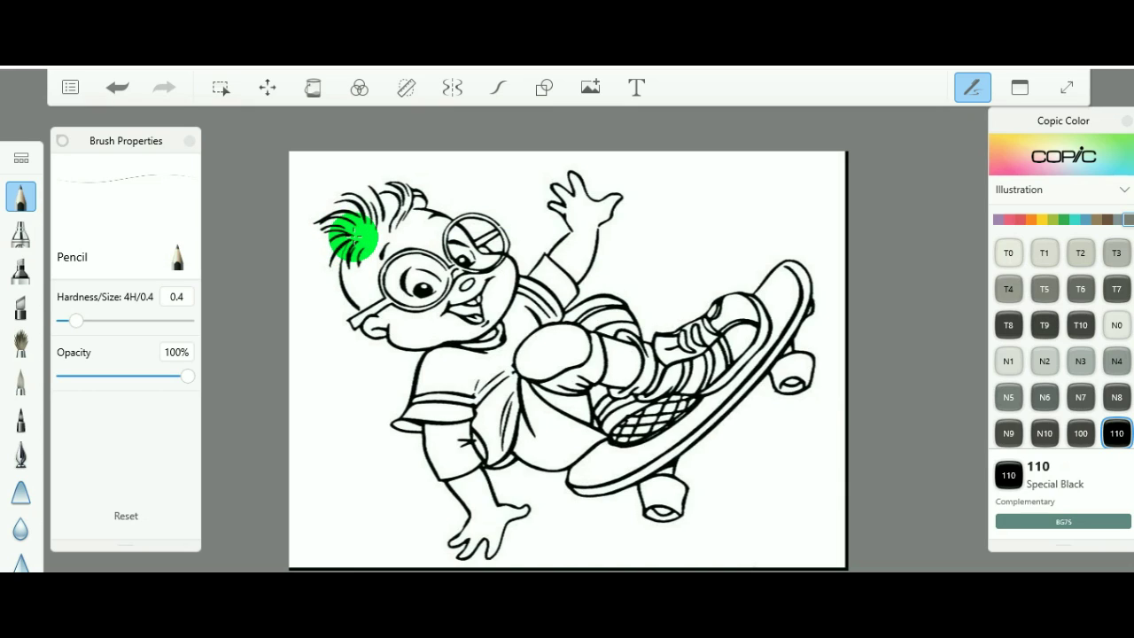
Step: Draw thin black pencil strokes along the boy's hairline and outer hair tips to close gaps in the outline
mouse_move(347, 237)
mouse_down()
mouse_move(291, 269)
mouse_move(308, 307)
mouse_move(352, 301)
mouse_move(355, 277)
mouse_move(376, 258)
mouse_move(375, 209)
mouse_move(360, 226)
mouse_move(383, 232)
mouse_move(373, 251)
mouse_move(409, 234)
mouse_move(370, 253)
mouse_move(391, 244)
mouse_move(377, 236)
mouse_move(420, 219)
mouse_move(412, 233)
mouse_move(310, 221)
mouse_move(409, 216)
mouse_move(389, 210)
mouse_move(404, 197)
mouse_move(382, 227)
mouse_up()
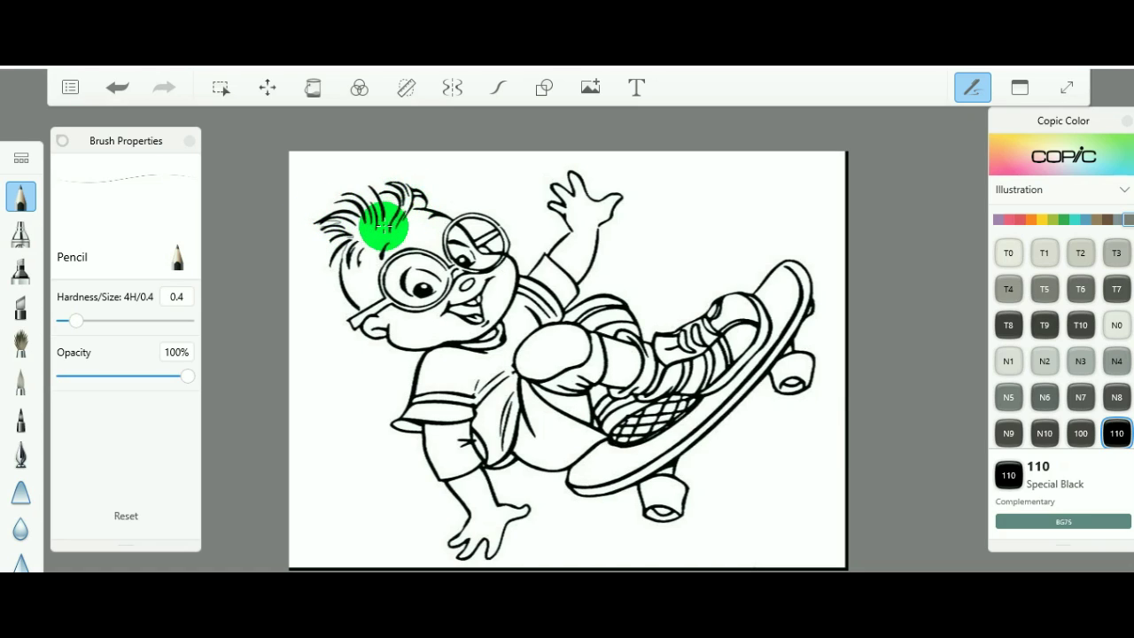
drag(358, 247, 392, 229)
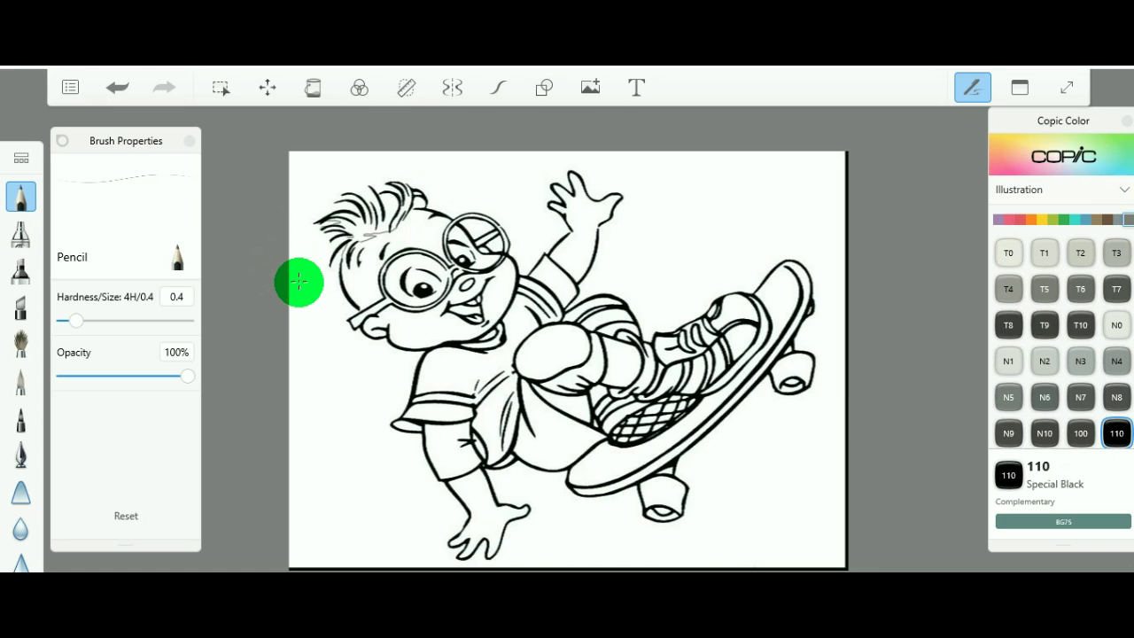
mouse_move(355, 198)
mouse_down()
mouse_move(380, 193)
mouse_move(382, 213)
mouse_move(379, 199)
mouse_move(370, 206)
mouse_move(375, 189)
mouse_up()
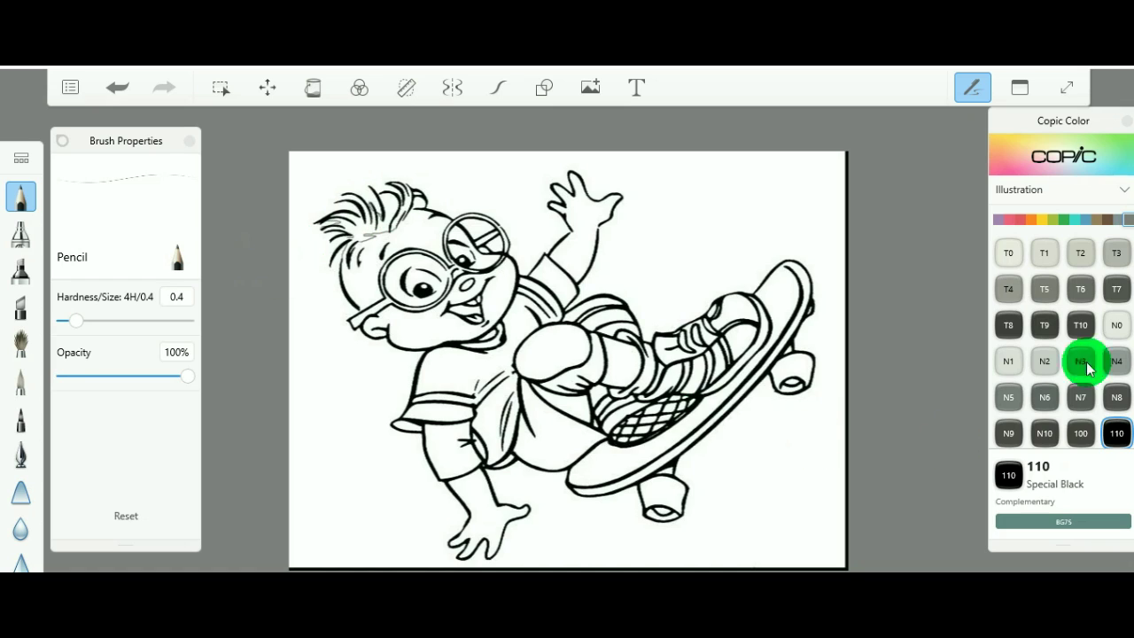
Step: Try a solid flood fill of the boy's hair with Copic Y04 Acacia, and undo the fill
click(1040, 219)
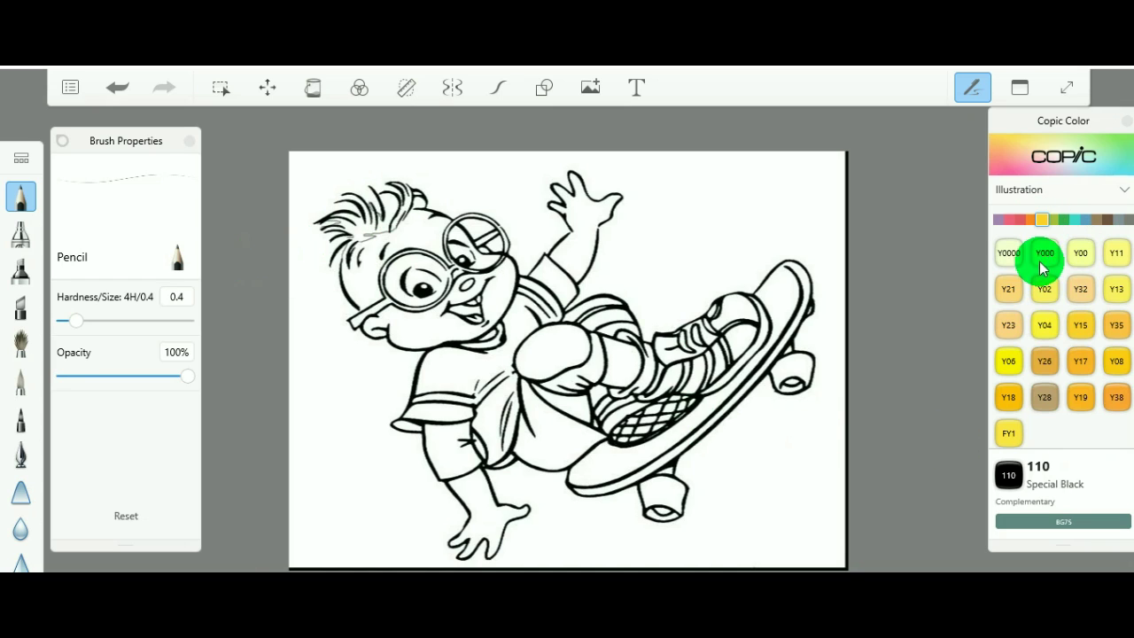
click(1044, 325)
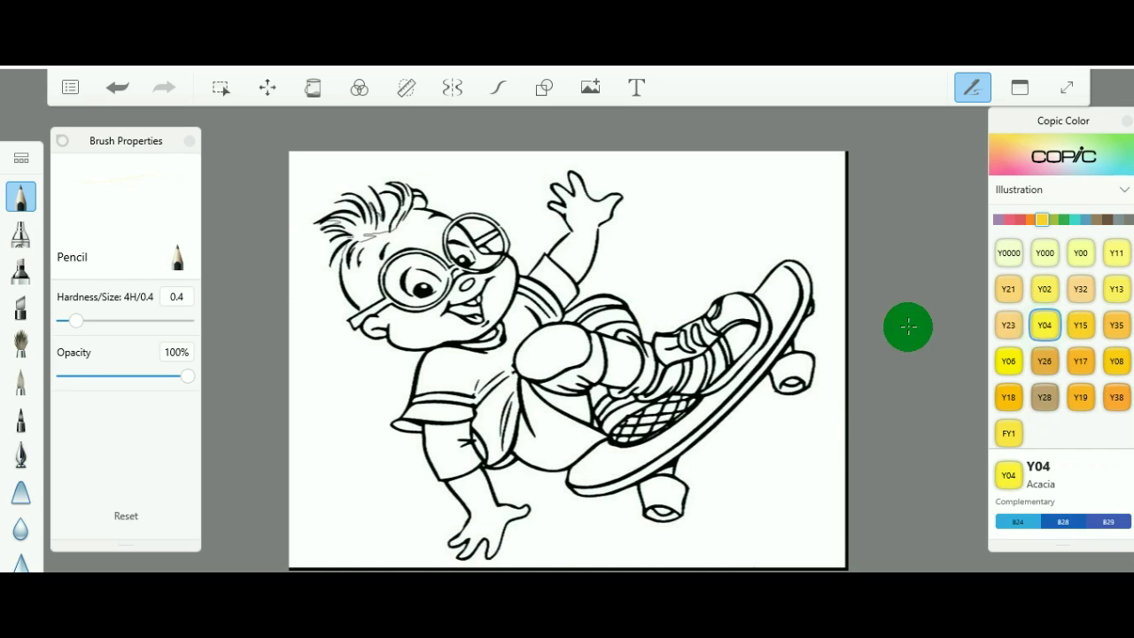
click(313, 88)
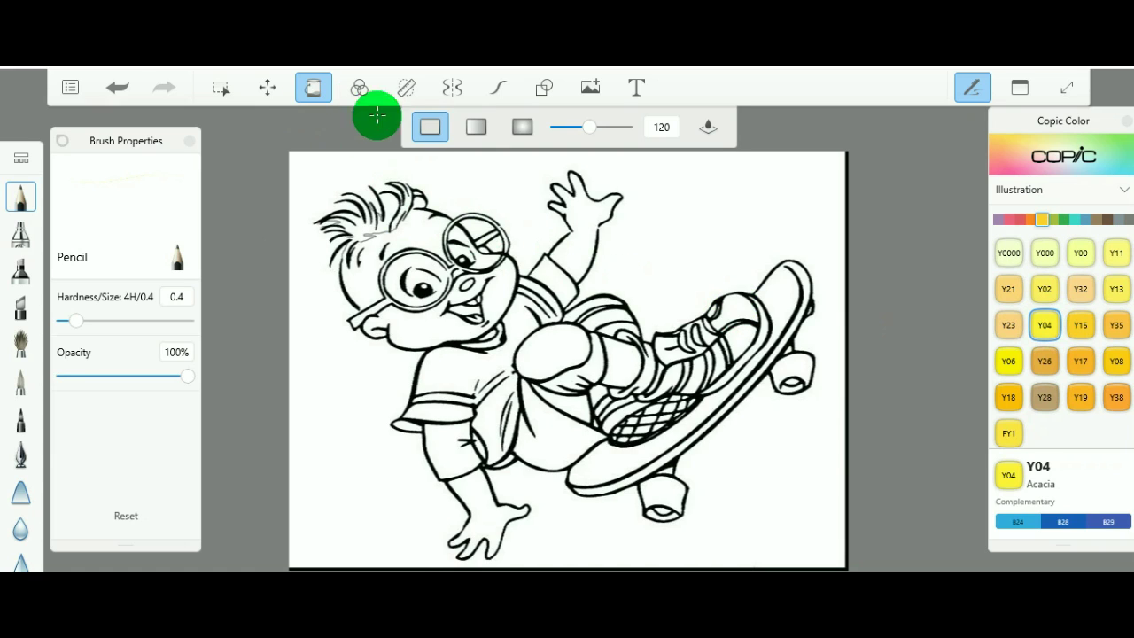
click(388, 209)
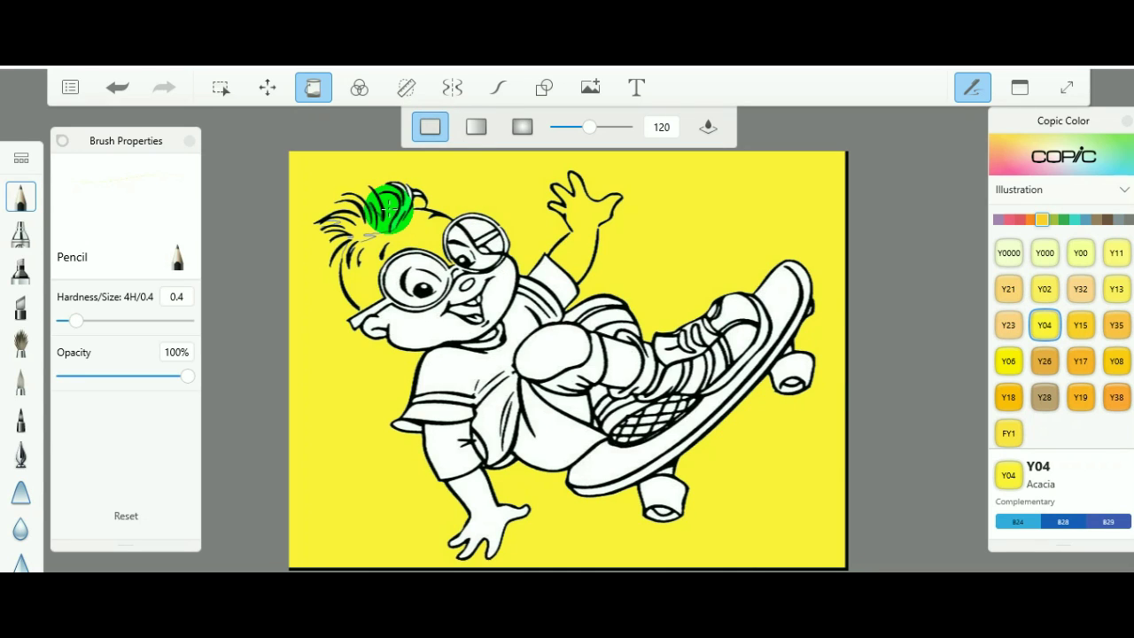
key(ctrl+z)
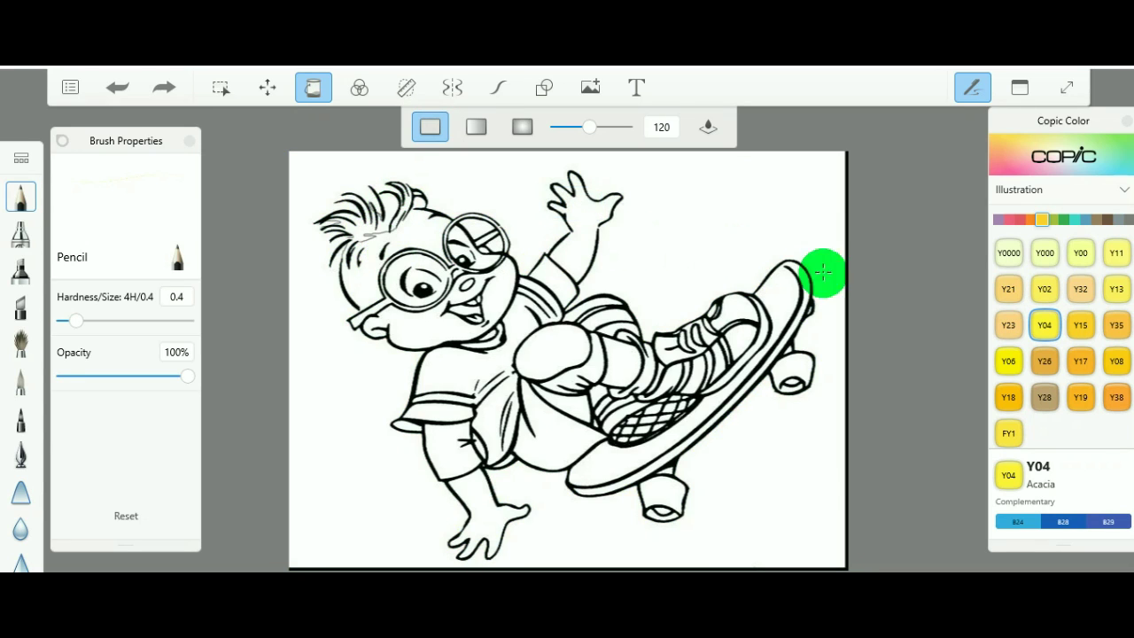
Step: Switch back to the pencil in Copic 110 Special Black and trace the outer hair edge to close its gaps
click(1119, 219)
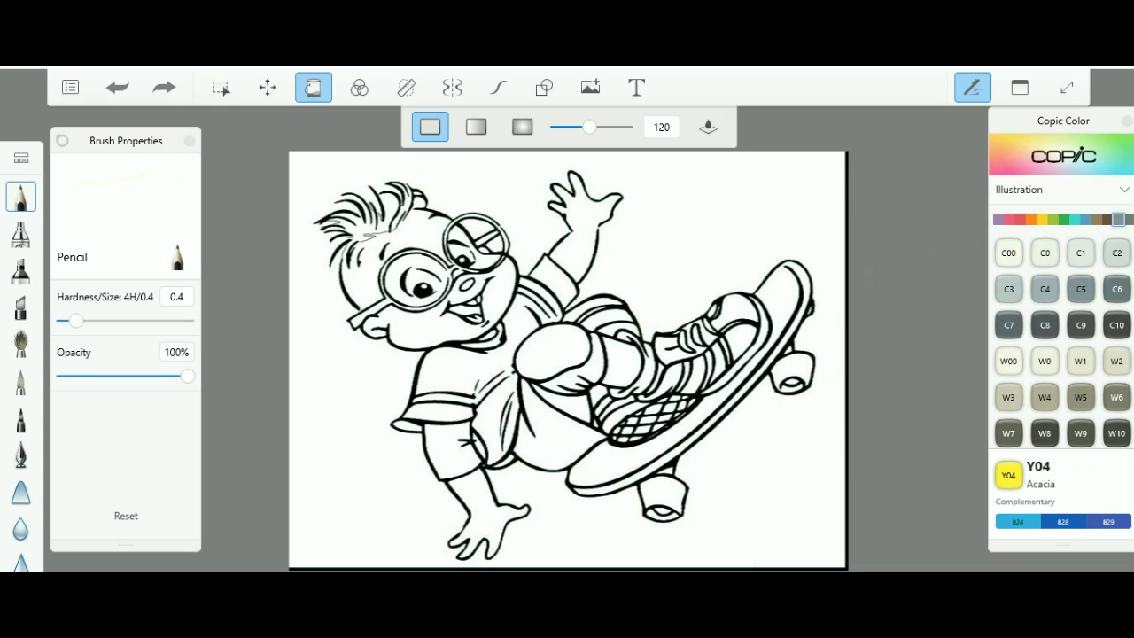
click(1121, 219)
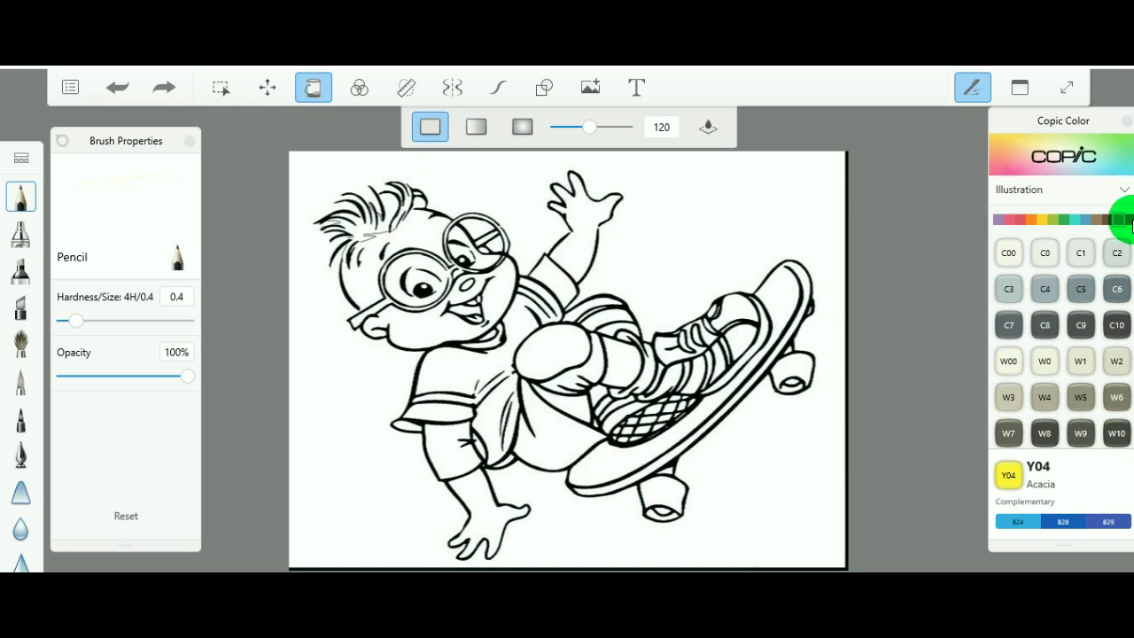
click(1116, 433)
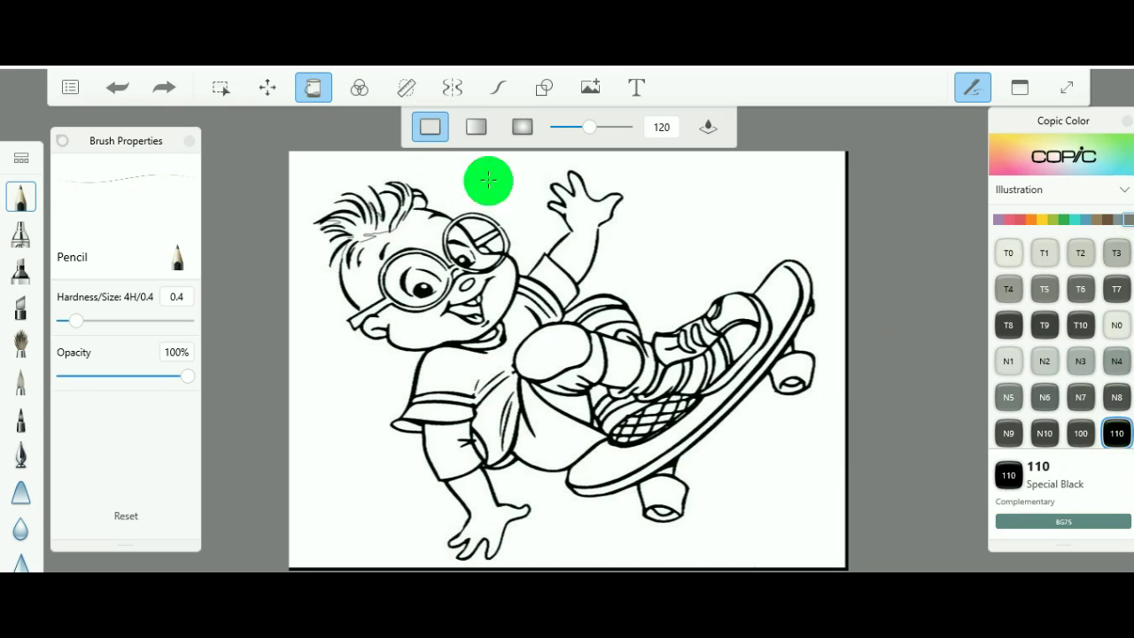
click(309, 97)
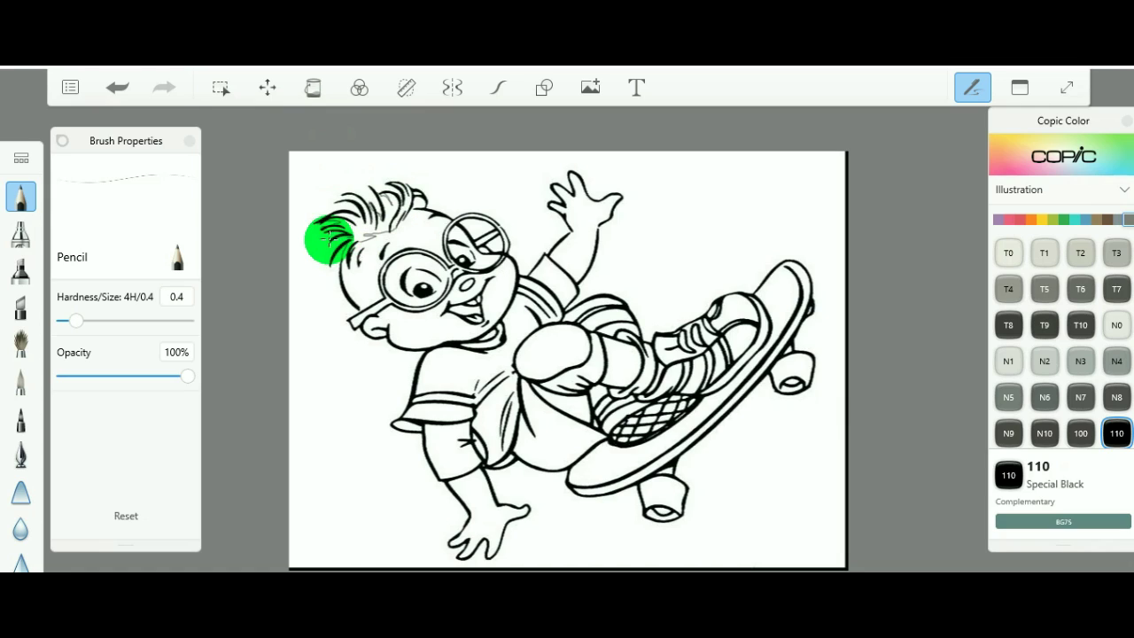
mouse_move(340, 194)
mouse_down()
mouse_move(359, 202)
mouse_move(287, 232)
mouse_move(339, 239)
mouse_move(316, 253)
mouse_move(328, 263)
mouse_move(243, 256)
mouse_move(321, 244)
mouse_up()
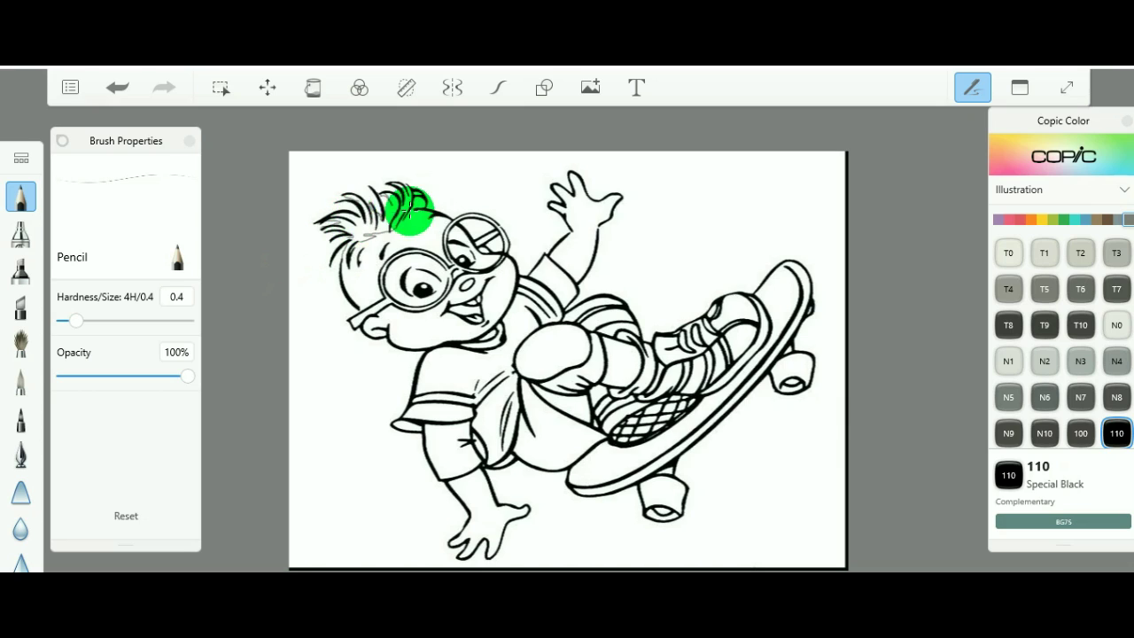
Step: Flood-fill the hair lock above the forehead with Copic Y06 Yellow, undoing the fills that spill into the background
click(1039, 218)
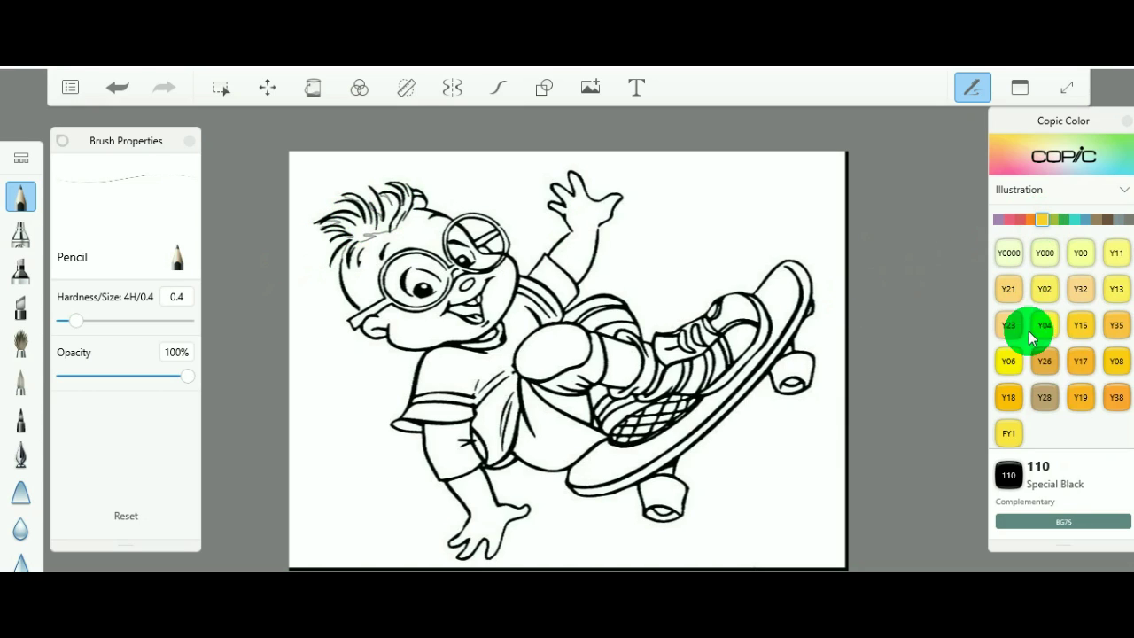
click(1006, 361)
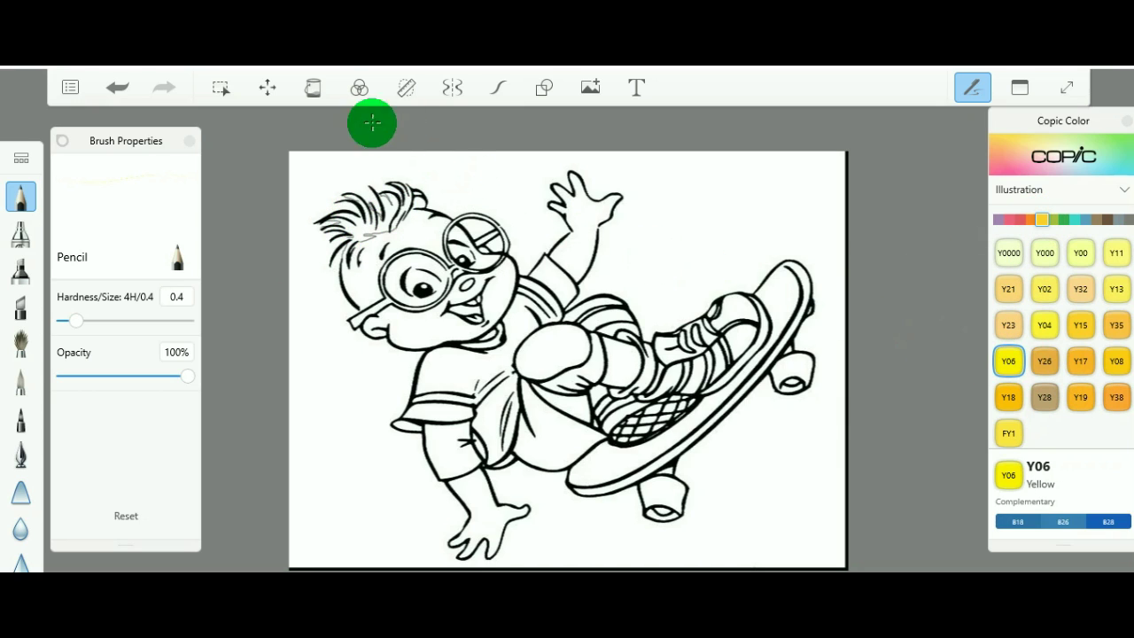
click(314, 88)
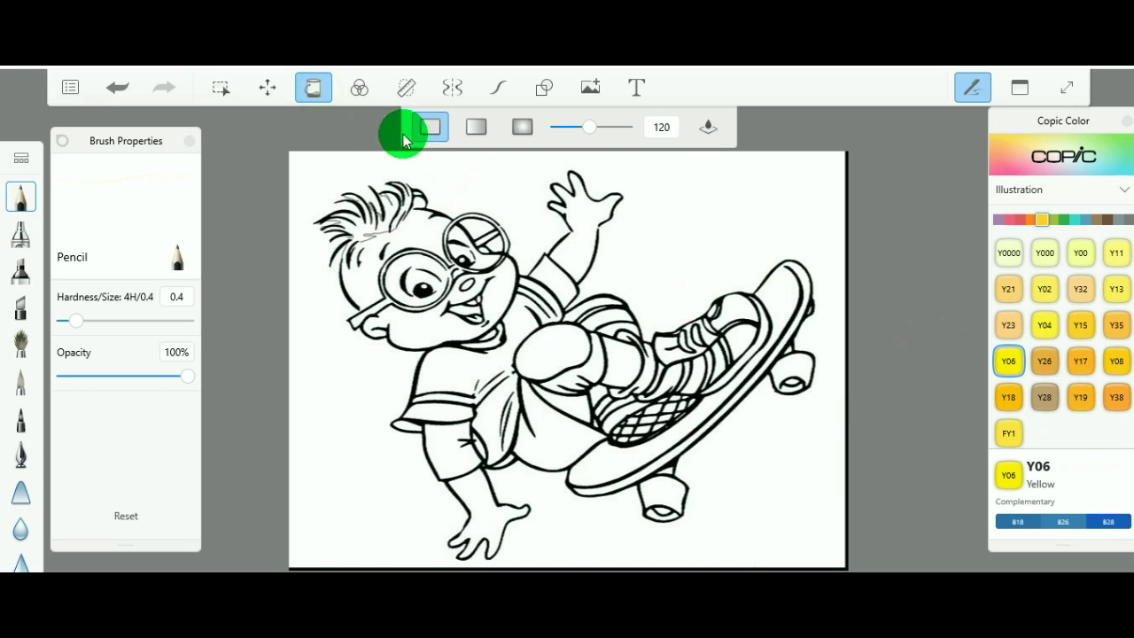
click(363, 222)
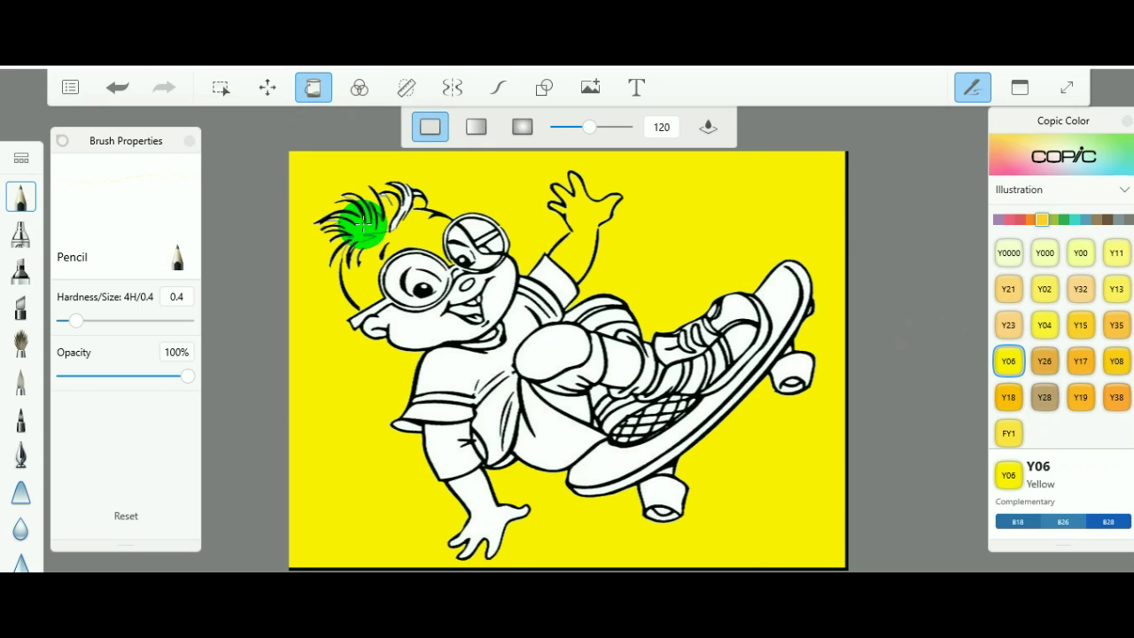
key(ctrl+z)
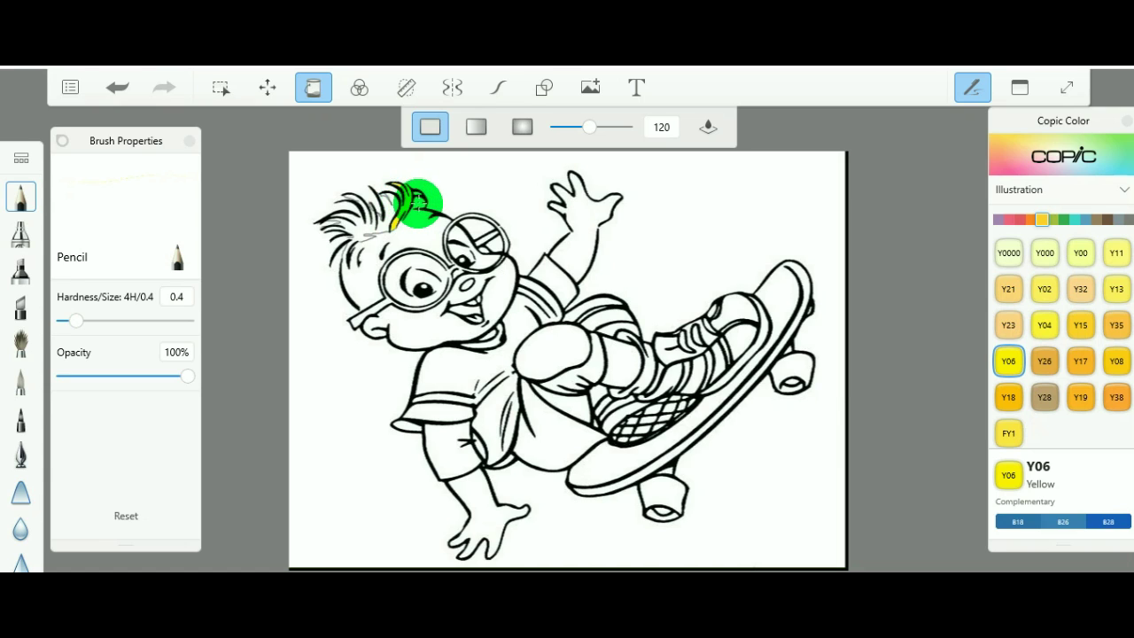
click(417, 202)
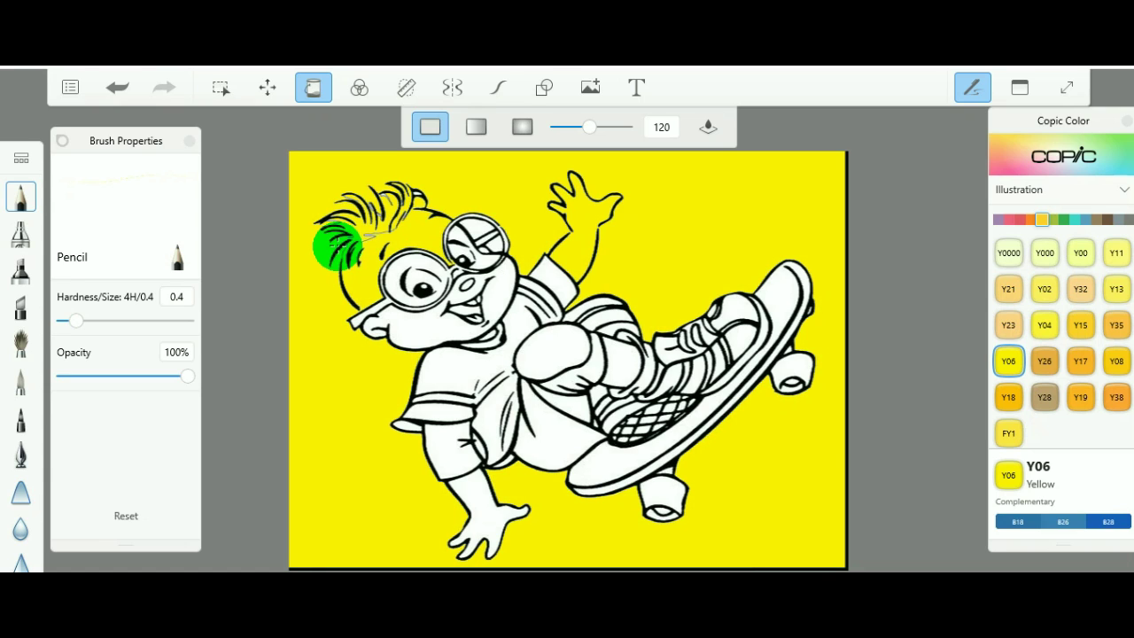
key(ctrl+z)
Step: Close more gaps around the hairline and side hair using the pencil in Copic 110 Special Black
click(20, 196)
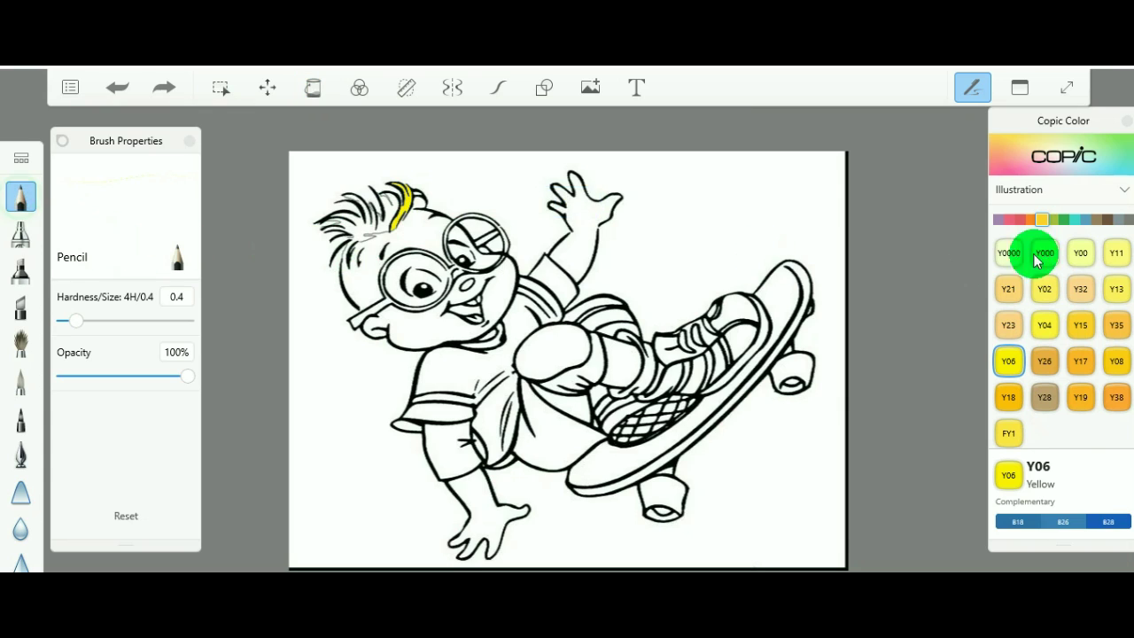
click(1127, 220)
click(1115, 433)
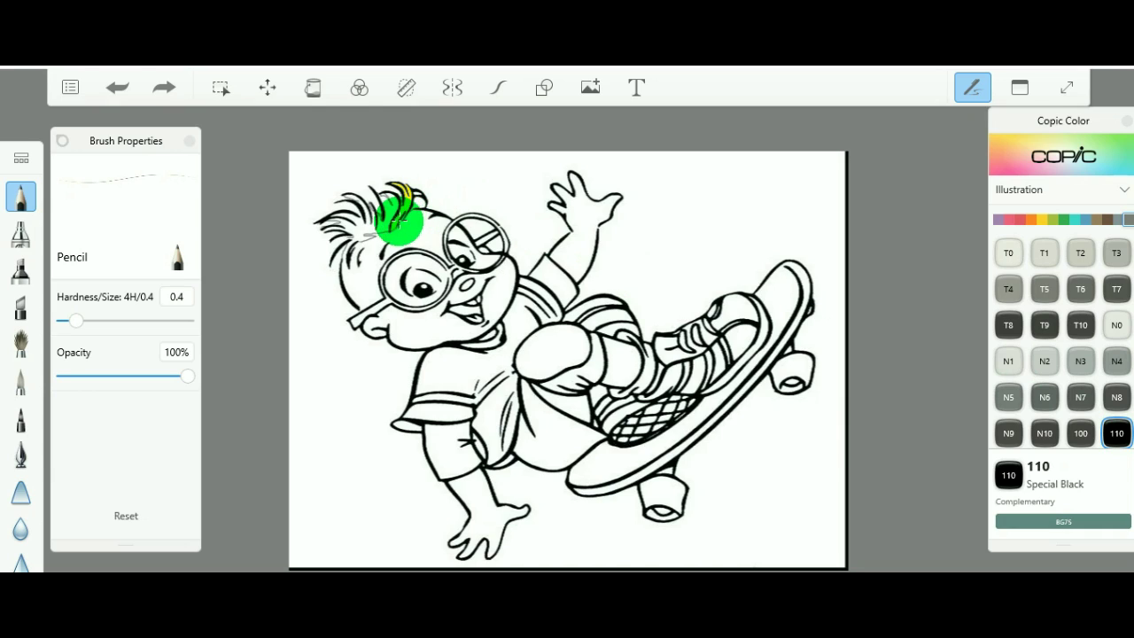
click(352, 264)
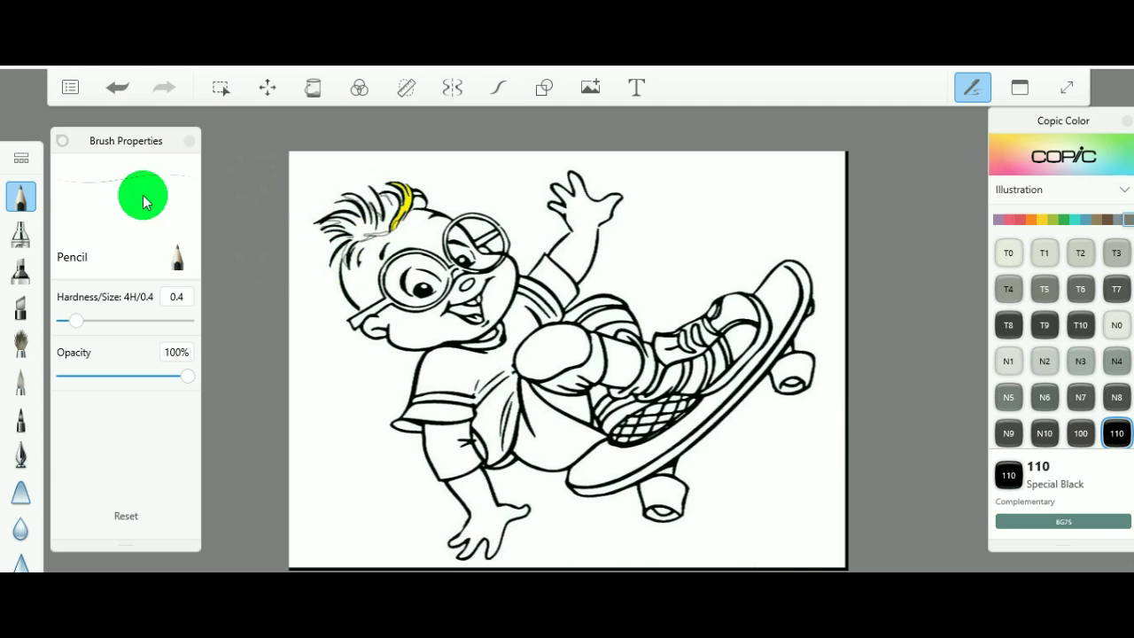
Step: Flood-fill the small rounded tuft beside the yellow hair lock with Copic Y04 Acacia
click(1041, 219)
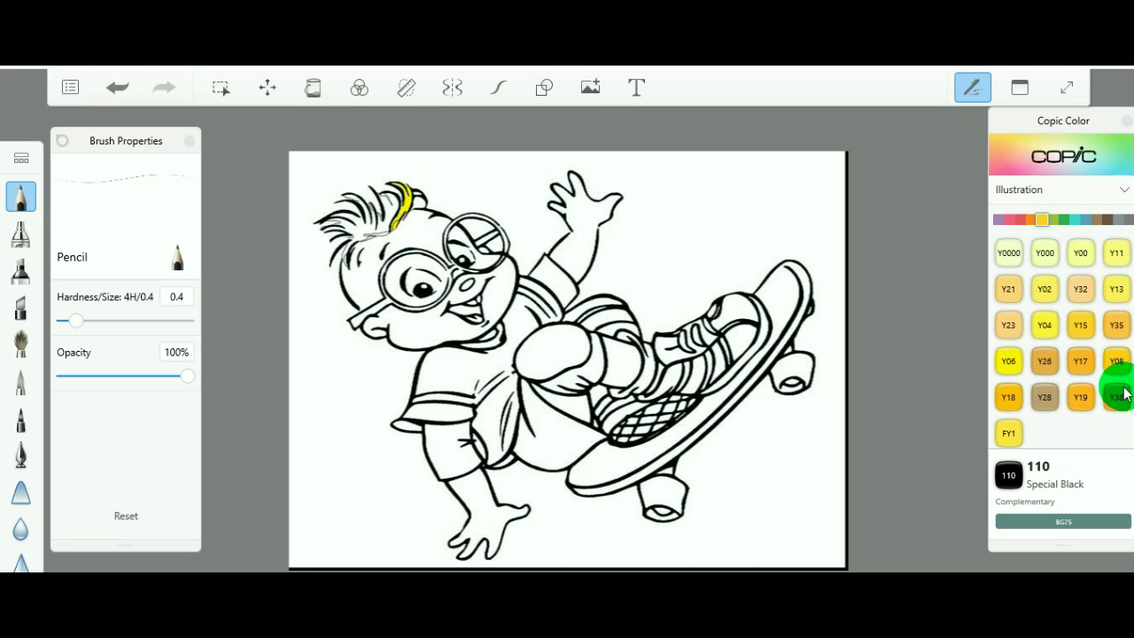
click(1044, 324)
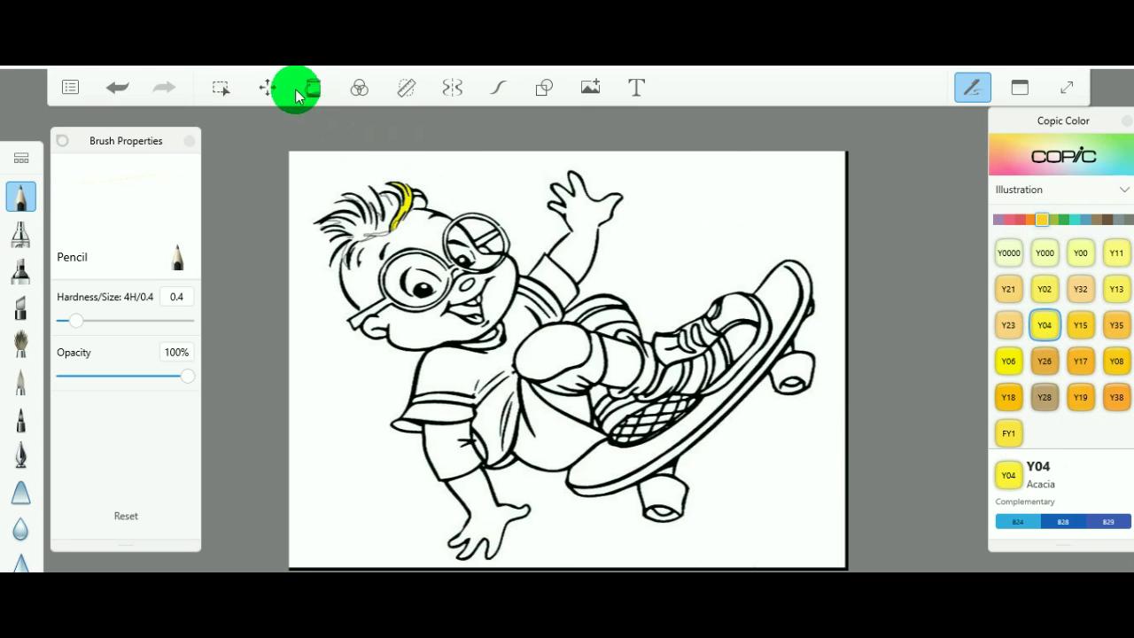
click(309, 92)
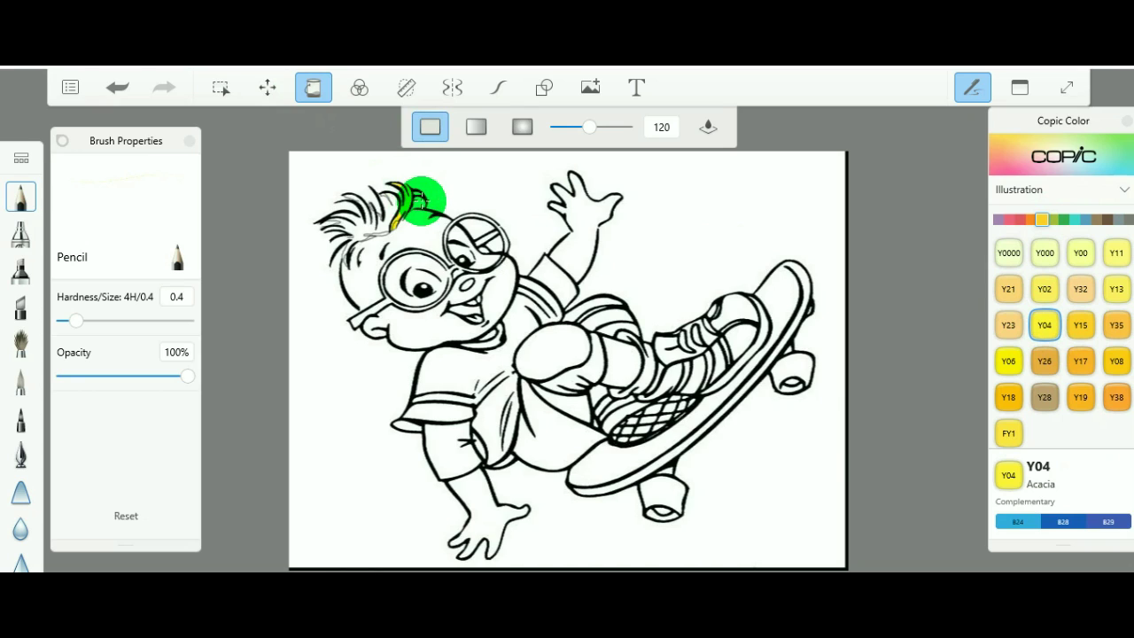
click(416, 193)
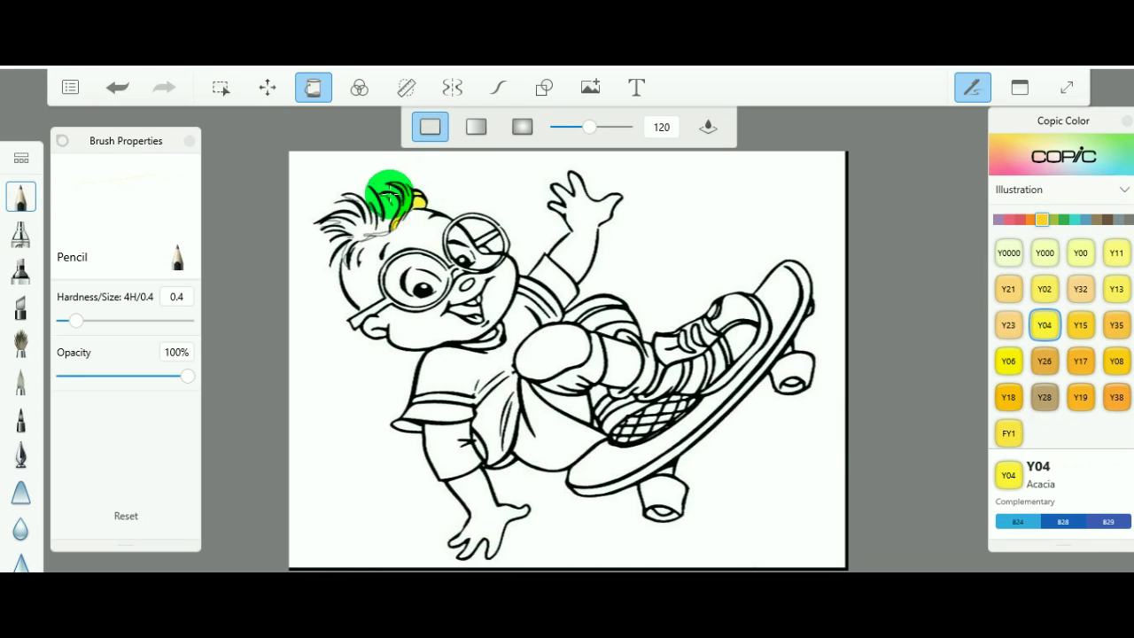
Step: Try to flood-fill the remaining front and side hair with Y04 Acacia, undoing each fill
click(390, 211)
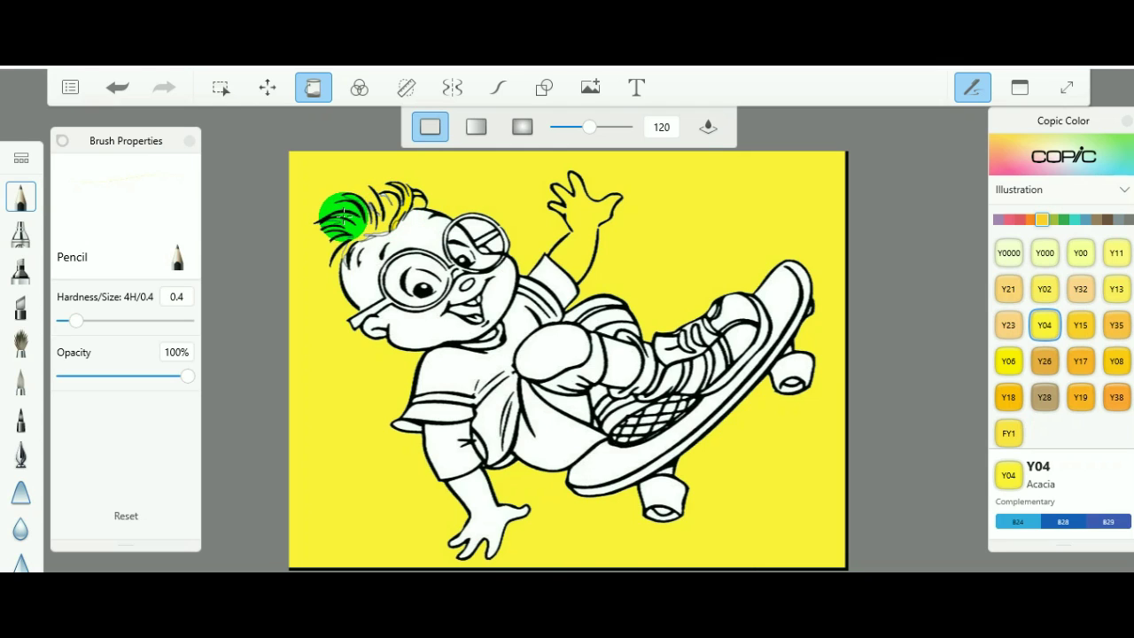
key(ctrl+z)
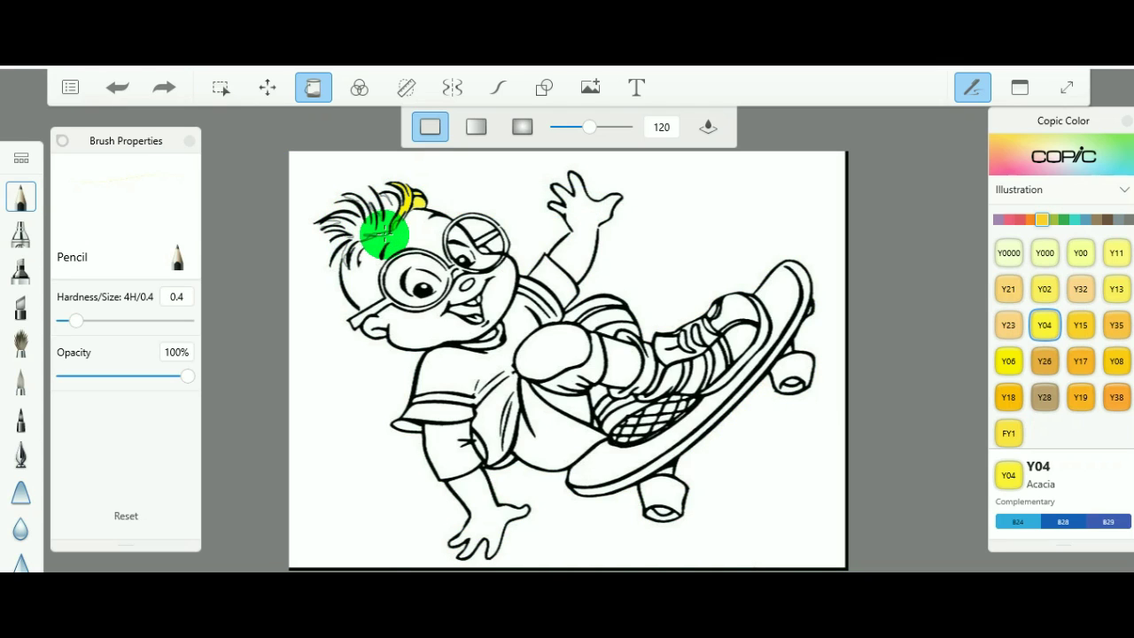
click(350, 243)
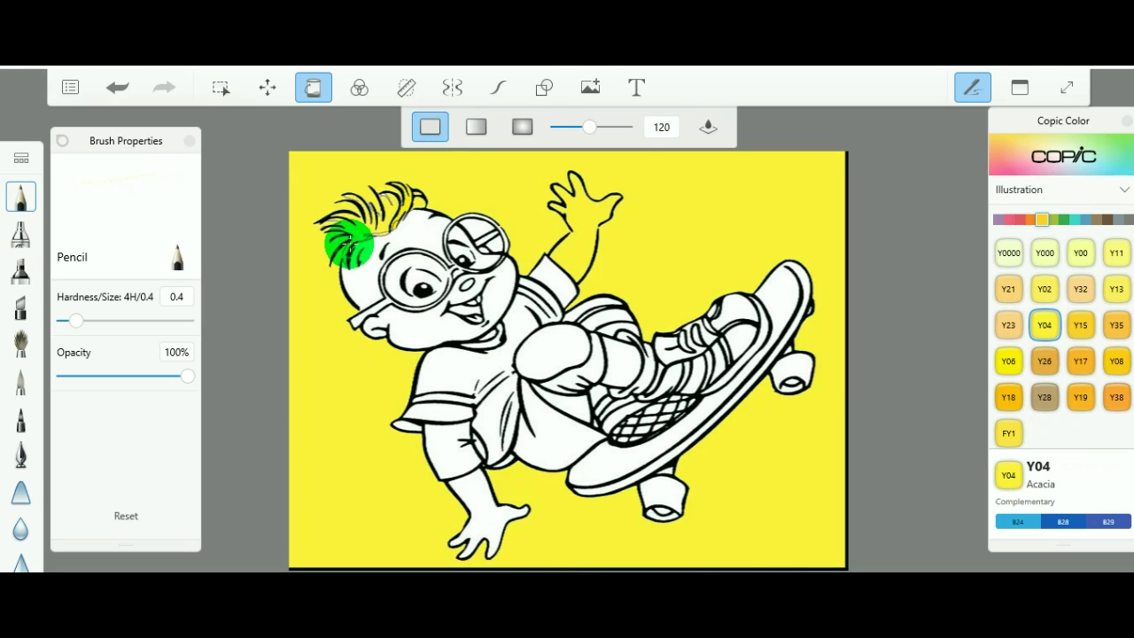
key(ctrl+z)
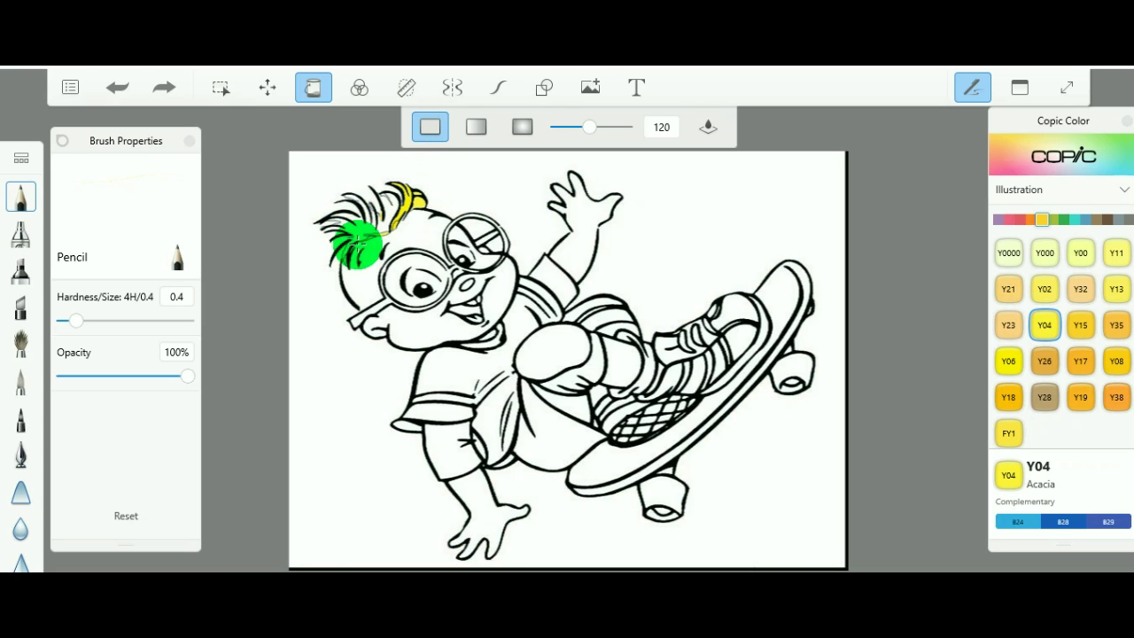
Step: Add pencil strokes in Copic 110 Special Black between the unfilled hair strands and along their outer tips to seal the outline
click(19, 198)
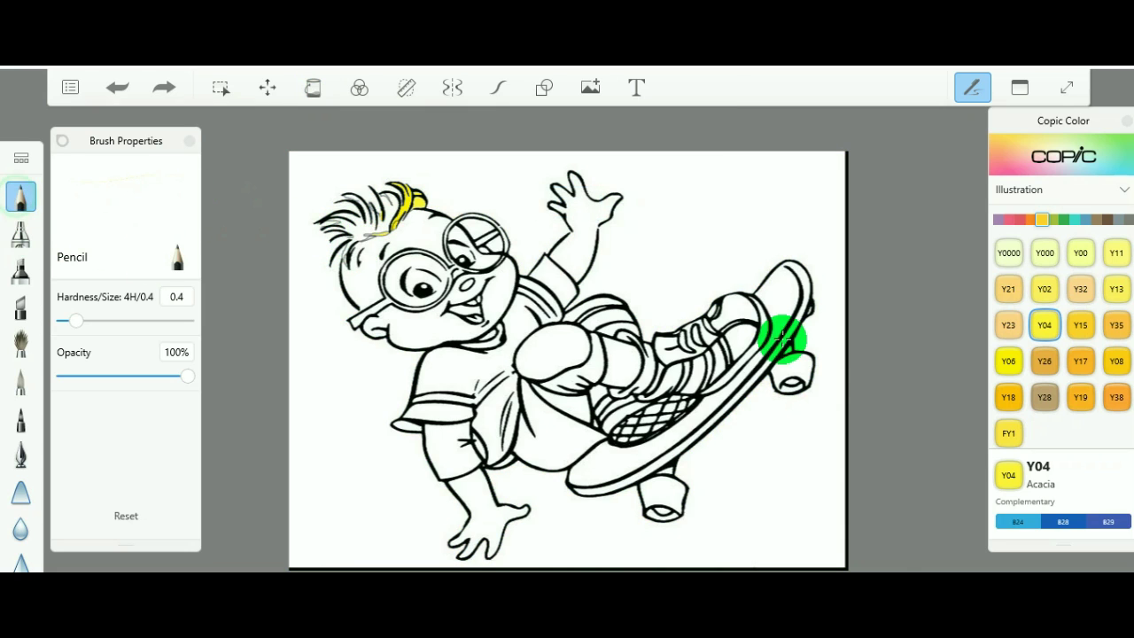
click(1128, 219)
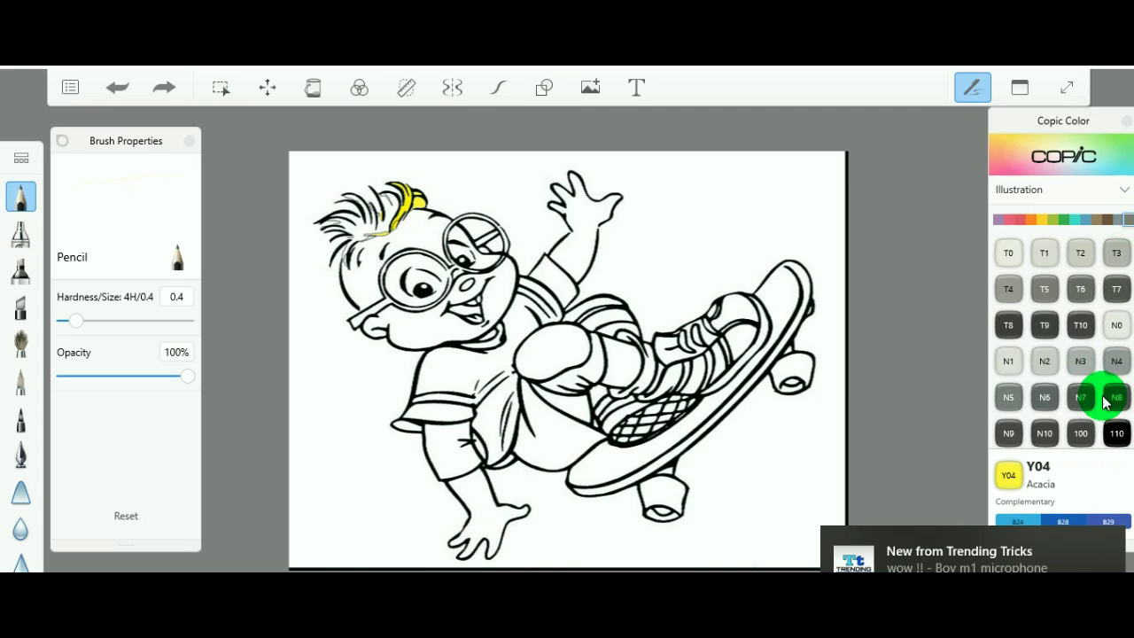
click(1115, 432)
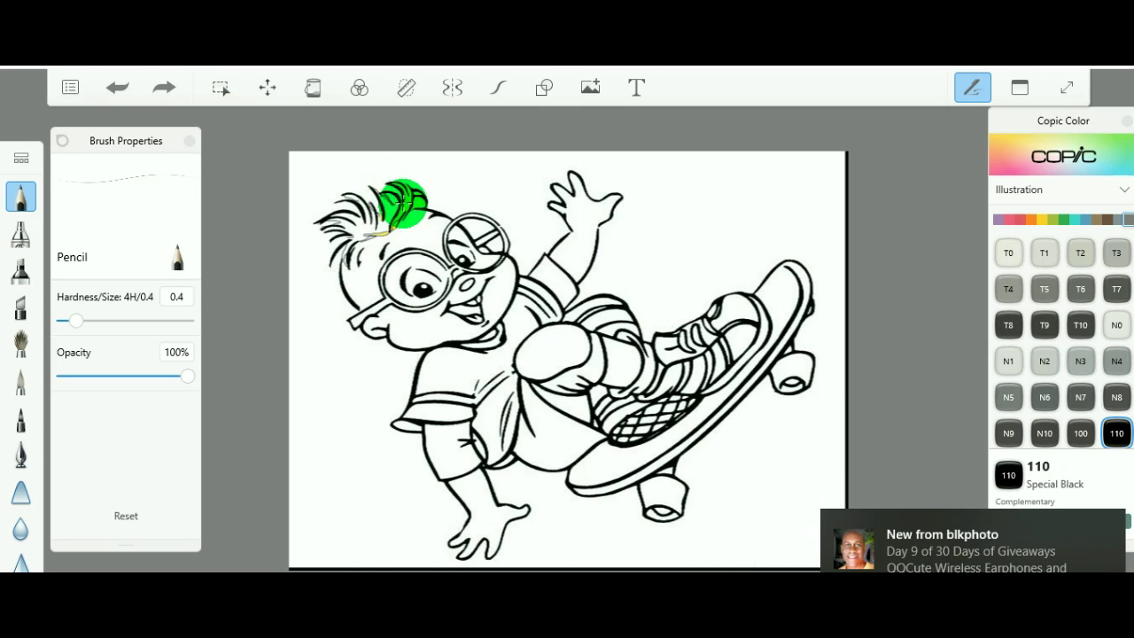
drag(403, 204, 394, 205)
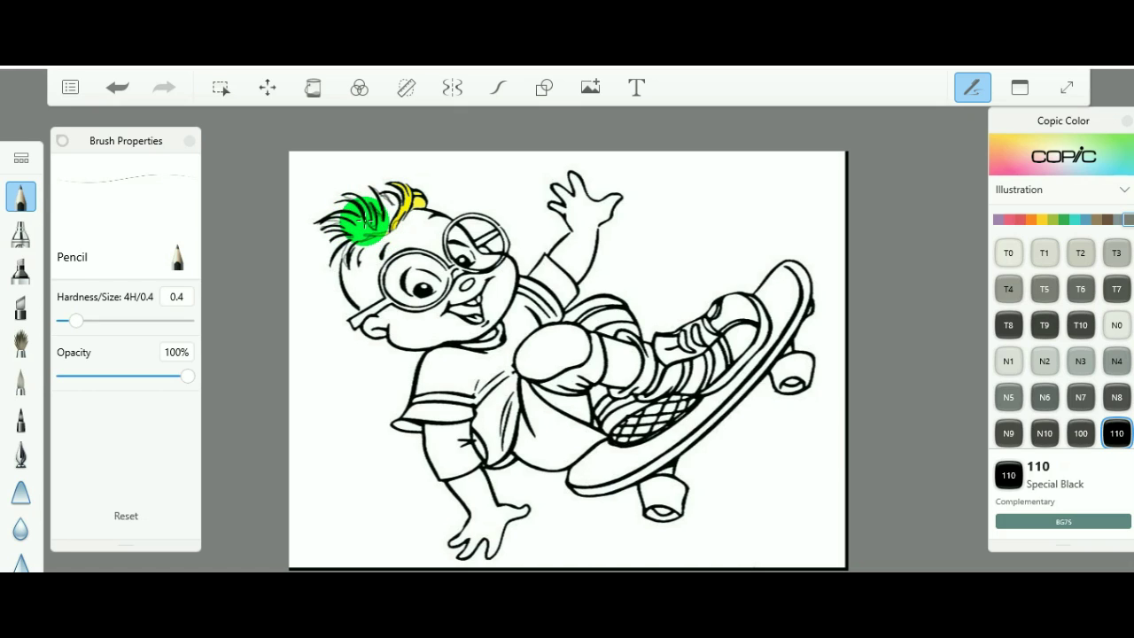
mouse_move(368, 222)
mouse_down()
mouse_move(316, 215)
mouse_move(335, 239)
mouse_move(347, 225)
mouse_move(335, 235)
mouse_up()
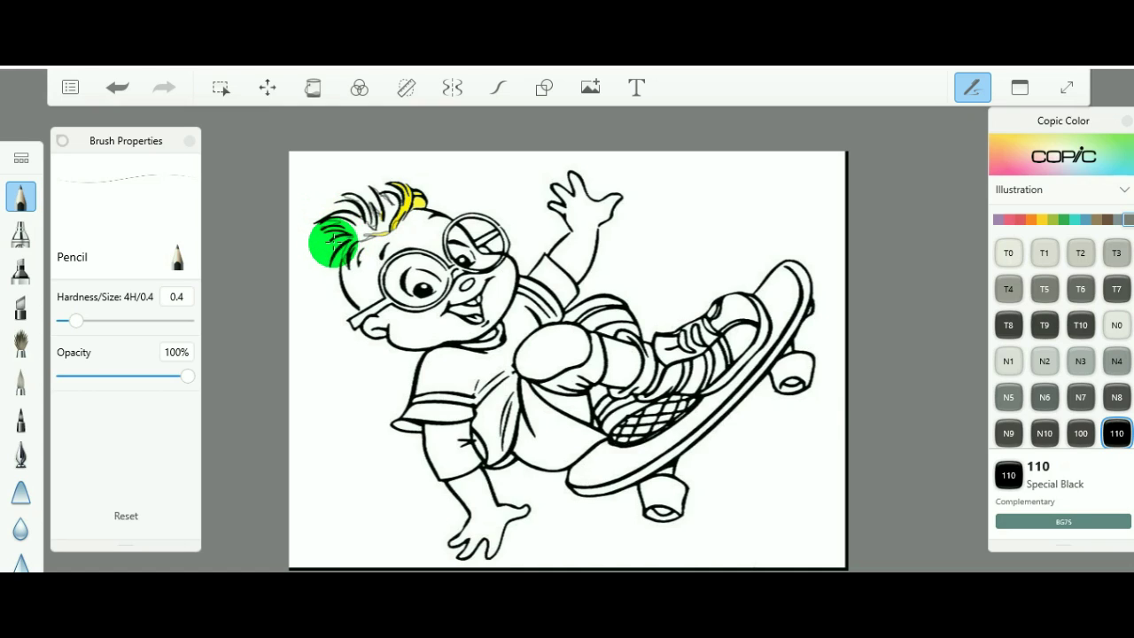
Step: Add a black pencil stroke in the side hair and flood-fill the upper front strands with Copic Y06 Yellow, undoing the background fills
mouse_move(341, 239)
mouse_down()
mouse_move(352, 239)
mouse_move(331, 258)
mouse_move(354, 239)
mouse_move(347, 260)
mouse_up()
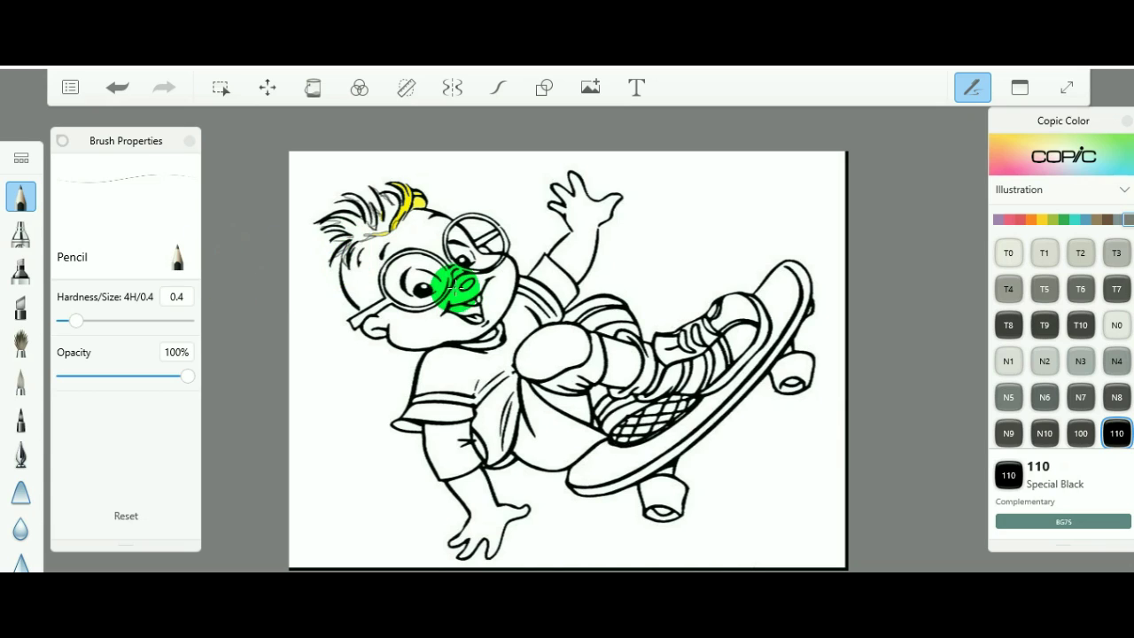
click(1043, 221)
click(1008, 360)
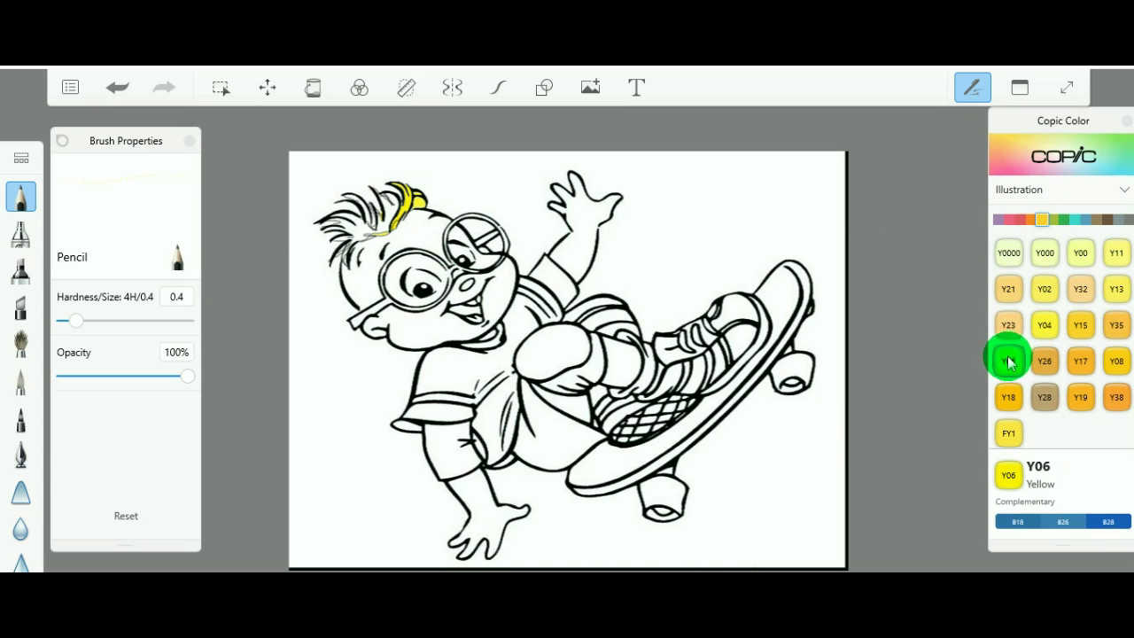
click(313, 86)
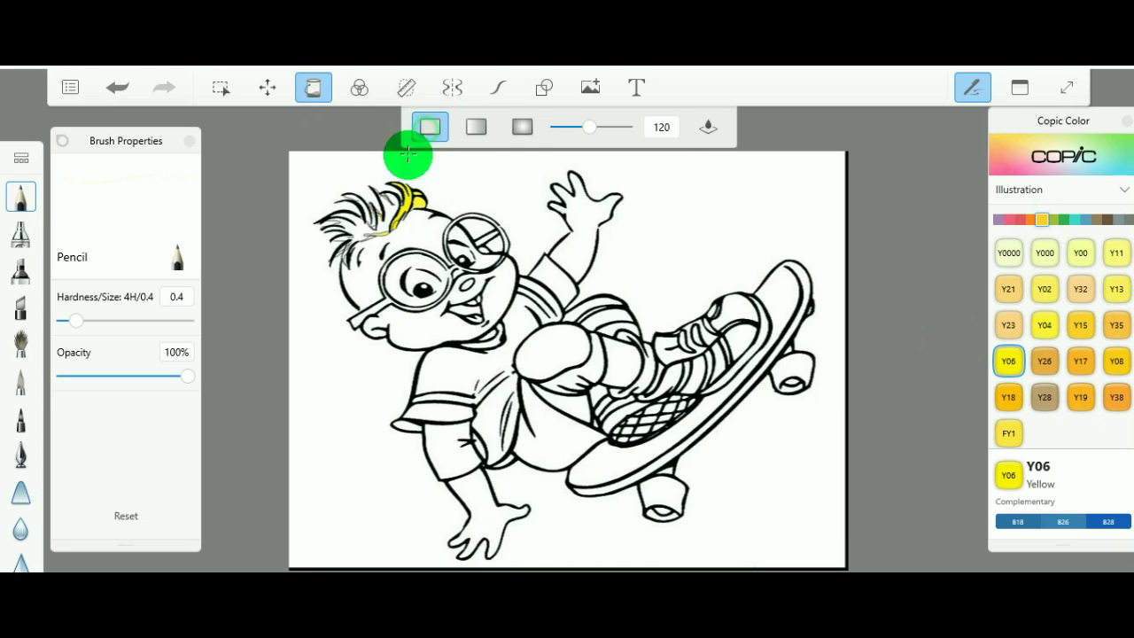
click(388, 216)
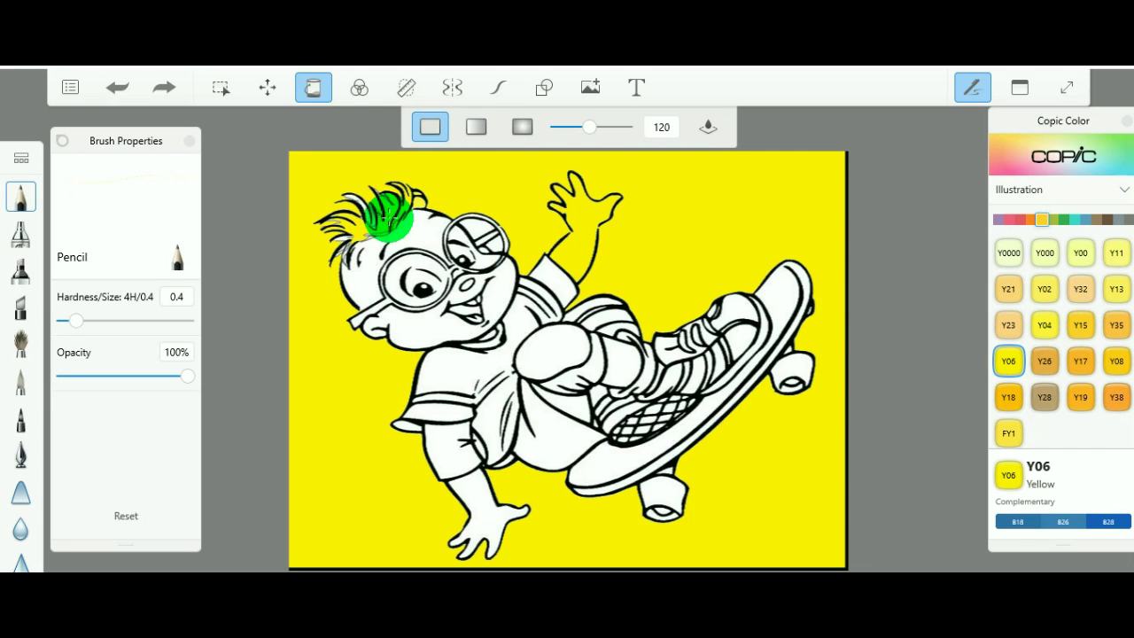
key(ctrl+z)
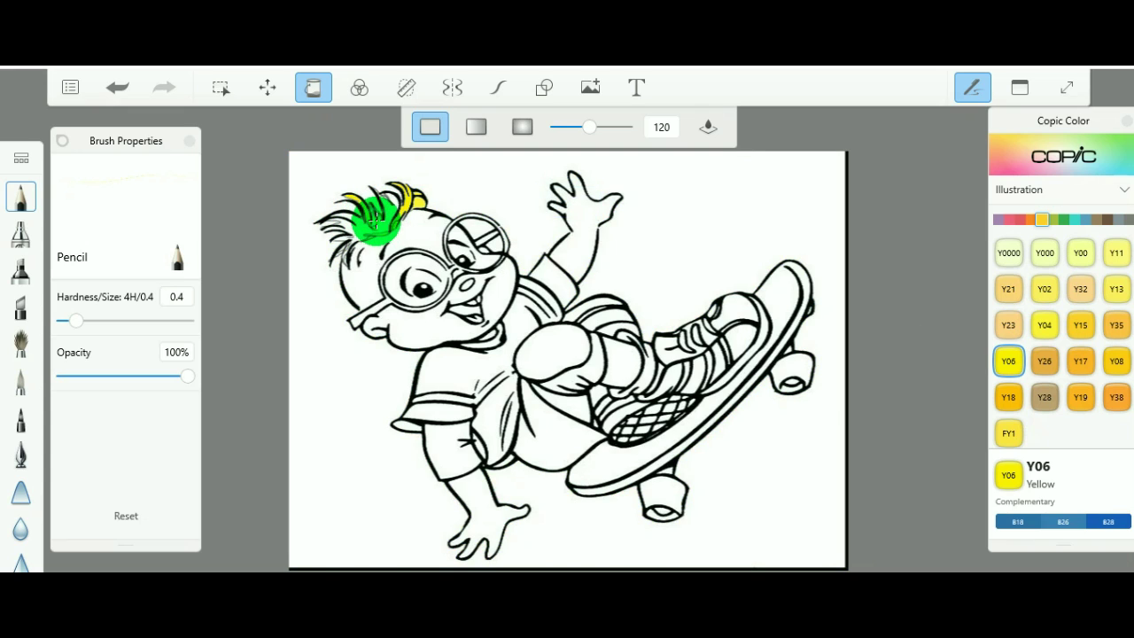
click(354, 220)
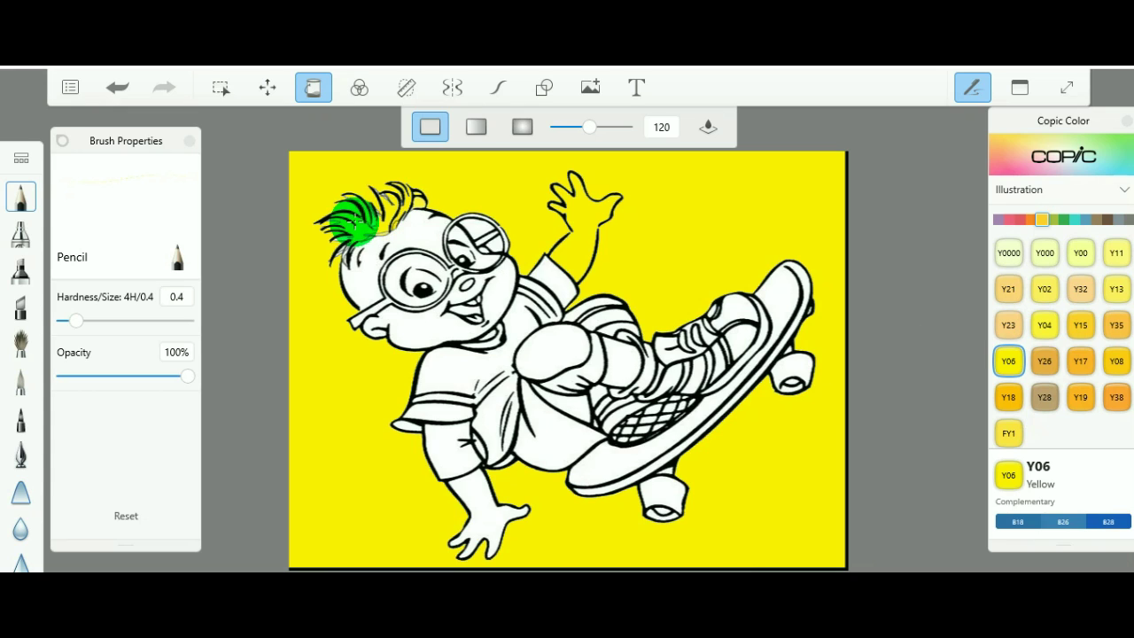
key(ctrl+z)
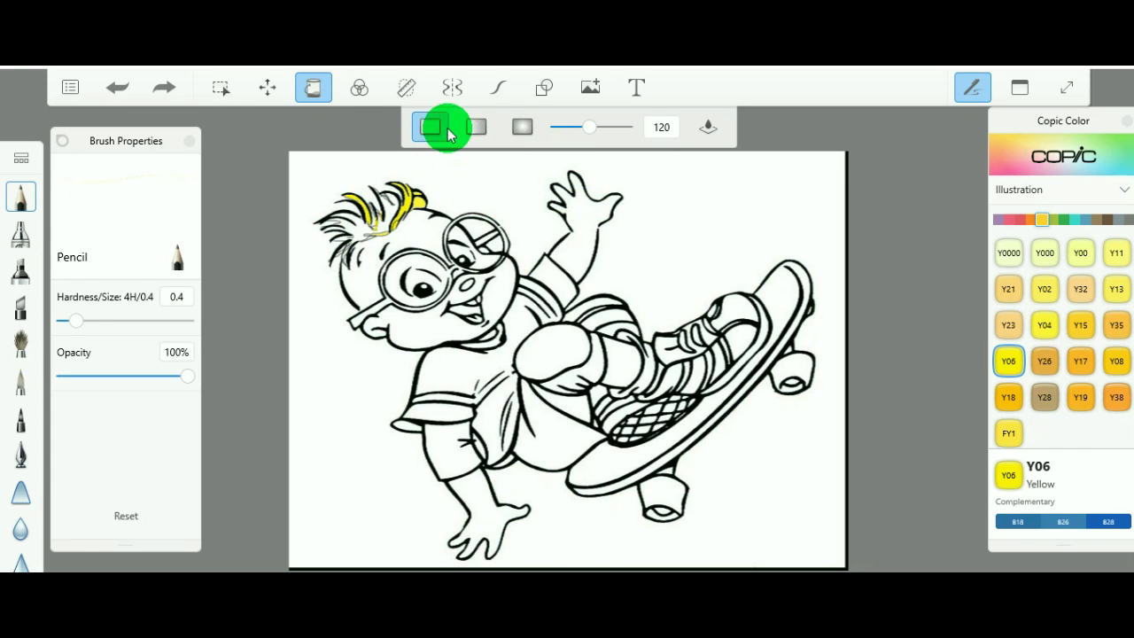
Step: Close the remaining gaps between the front hair strands and around their outer tips using the pencil in Copic 110 Special Black
click(21, 197)
click(1118, 219)
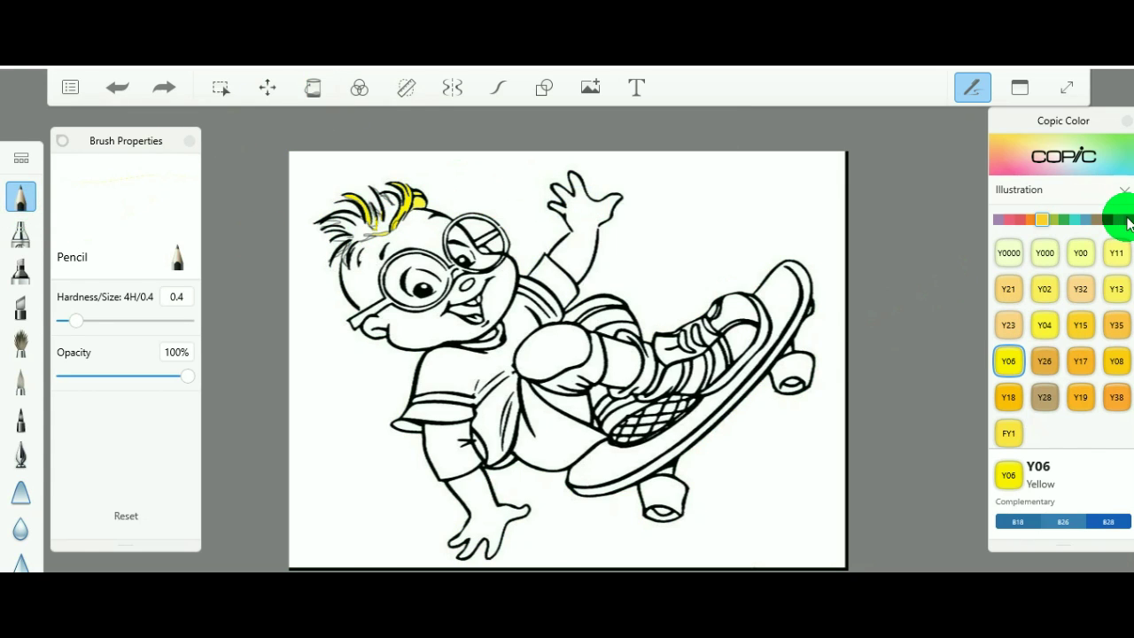
click(1115, 432)
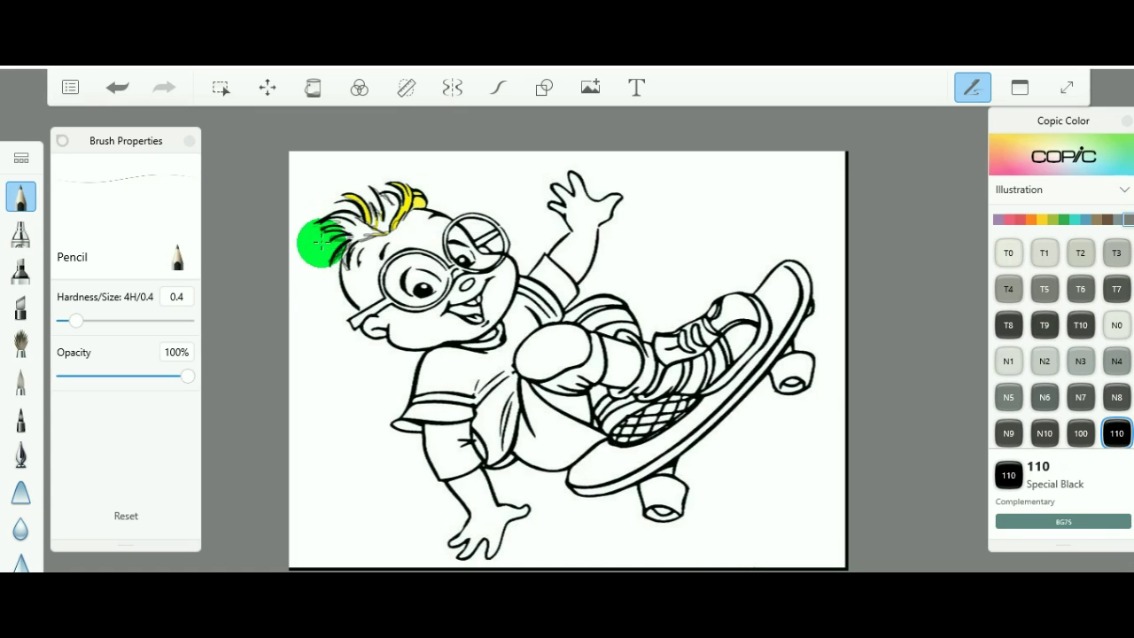
Step: Flood-fill the remaining white front hair strands with solid Copic Y06 Yellow, undoing the fill of the background
click(1041, 218)
click(1010, 361)
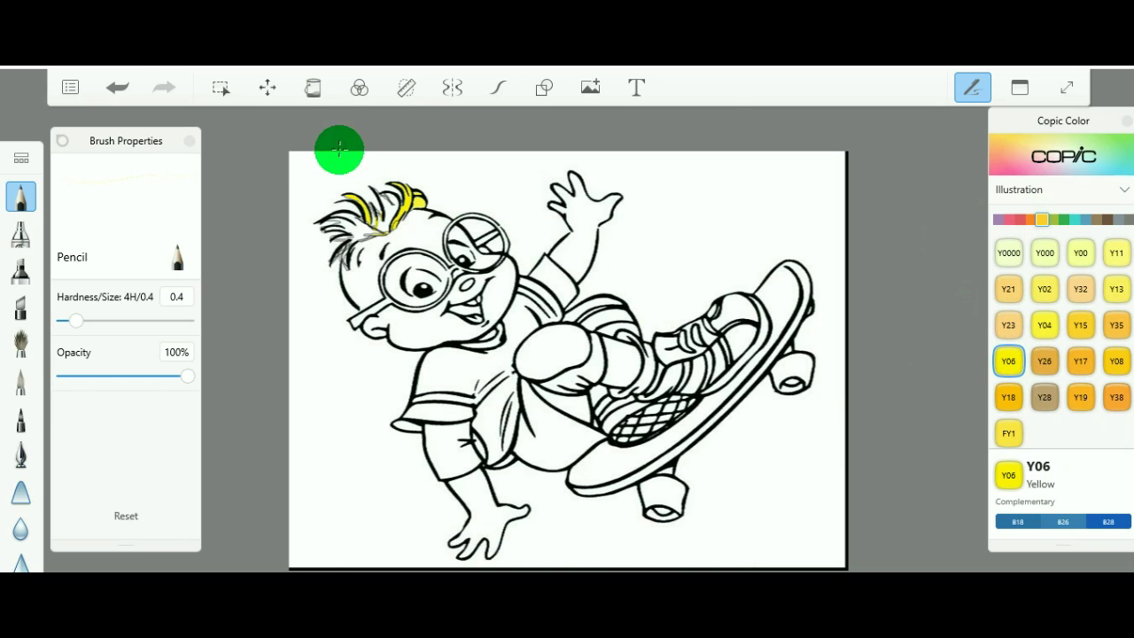
click(313, 86)
click(430, 131)
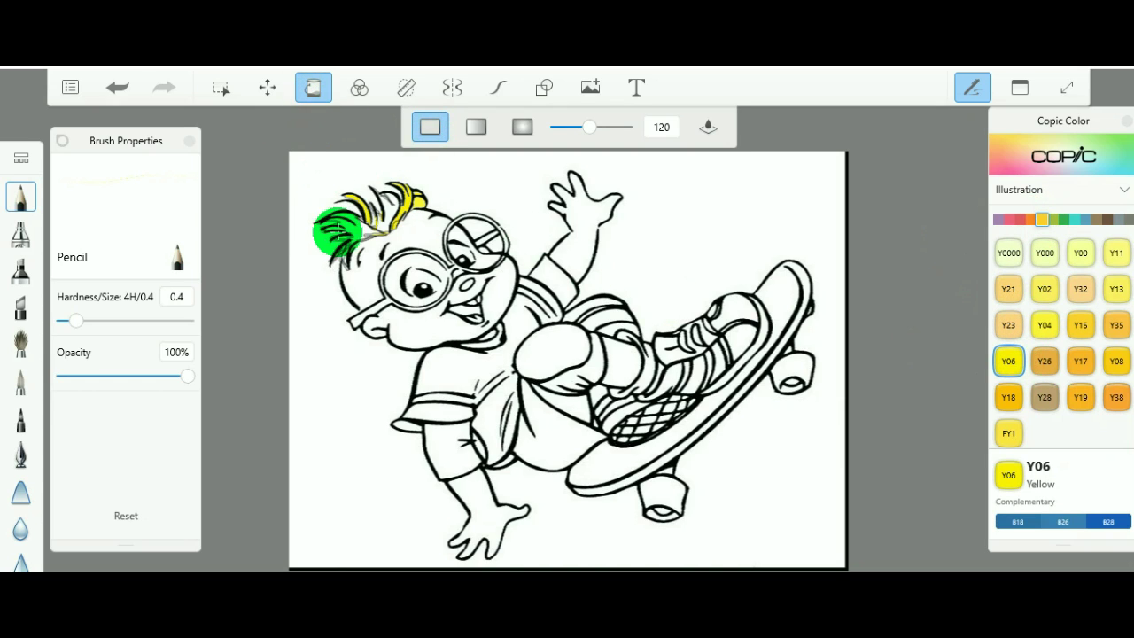
click(375, 218)
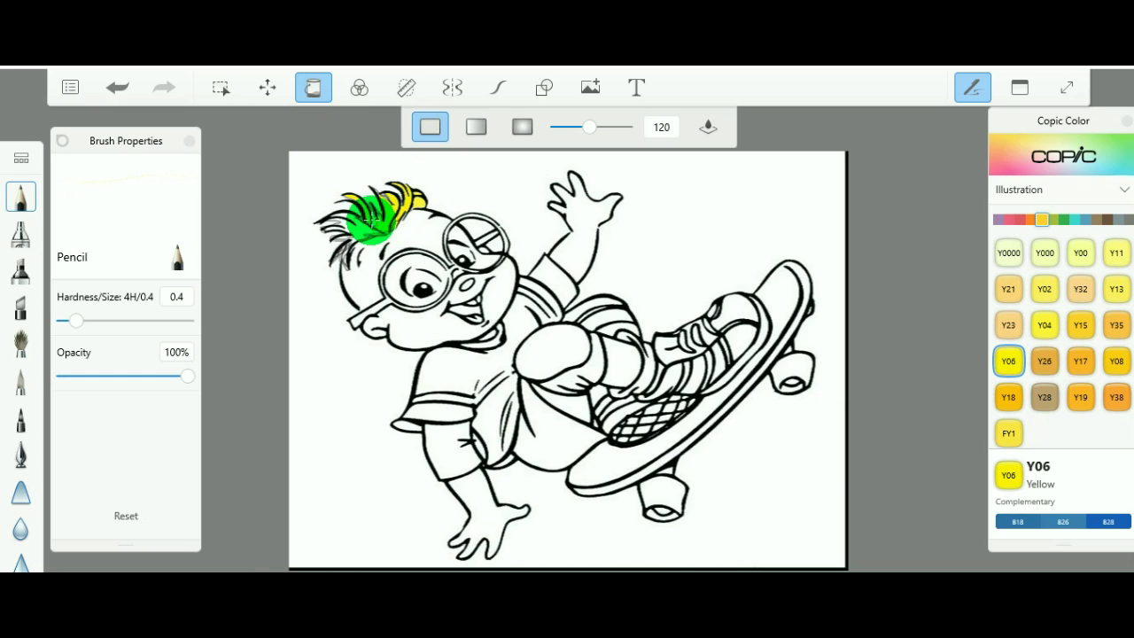
click(362, 228)
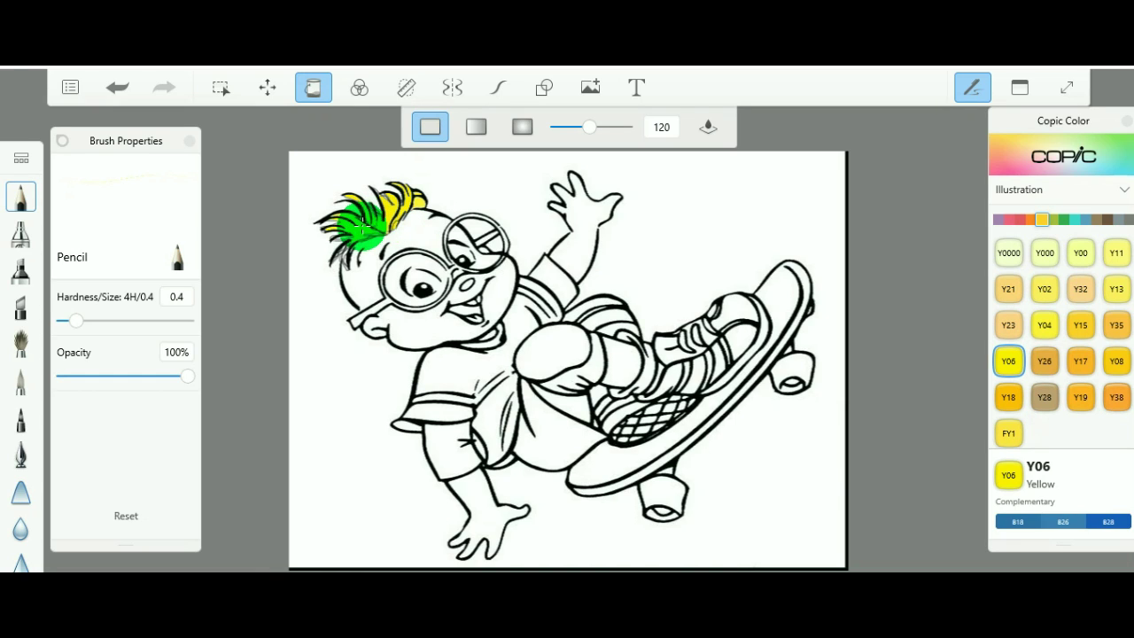
click(343, 239)
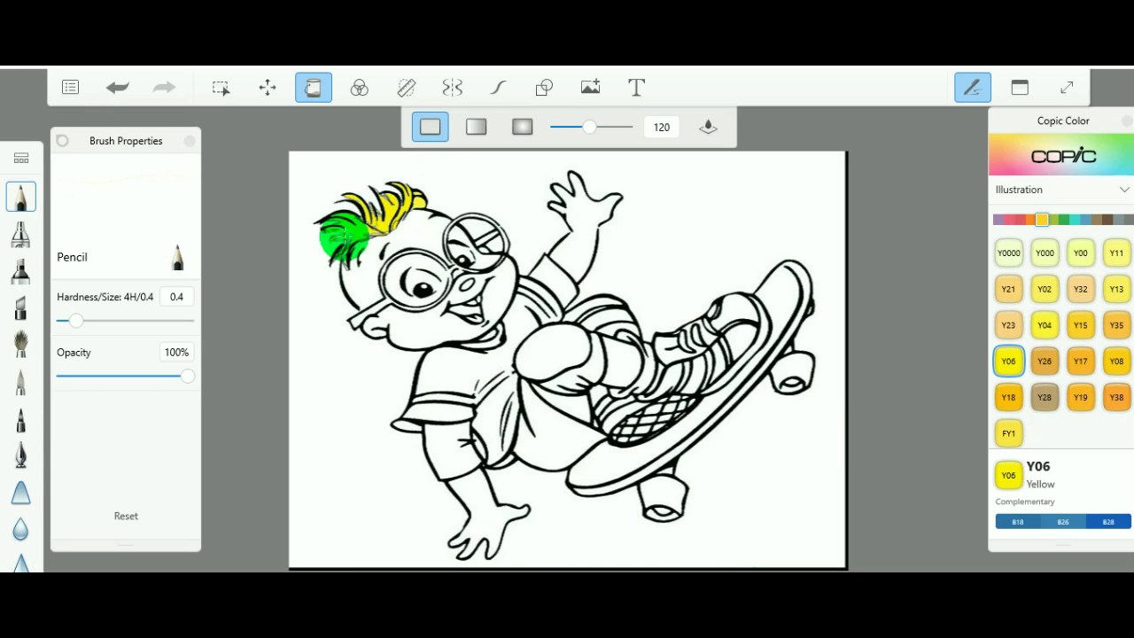
click(326, 224)
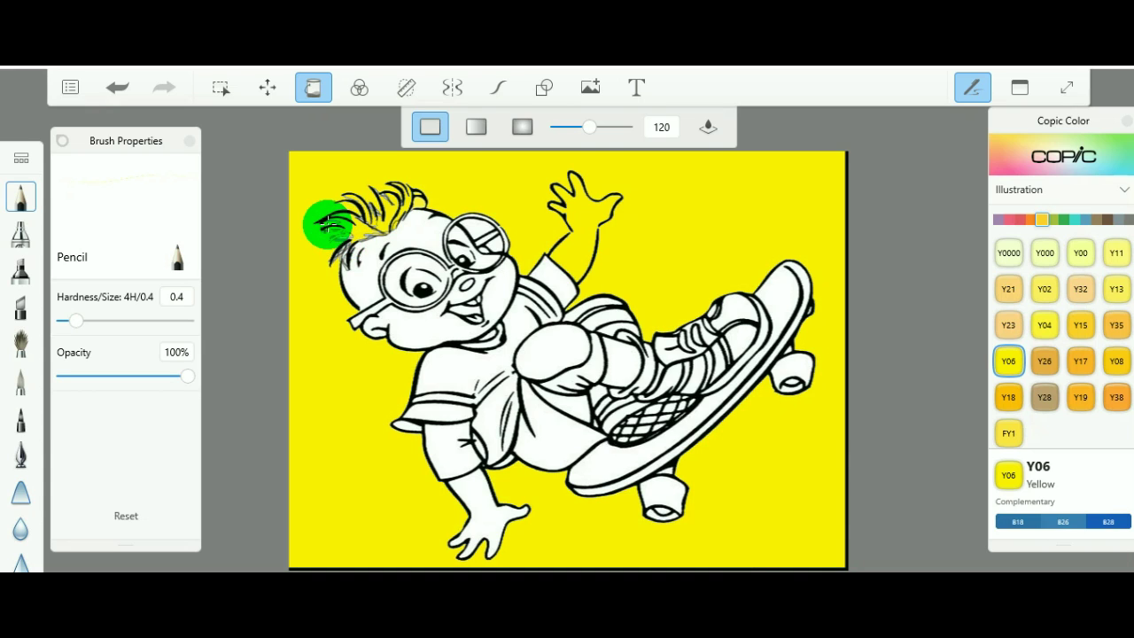
click(318, 233)
key(ctrl+z)
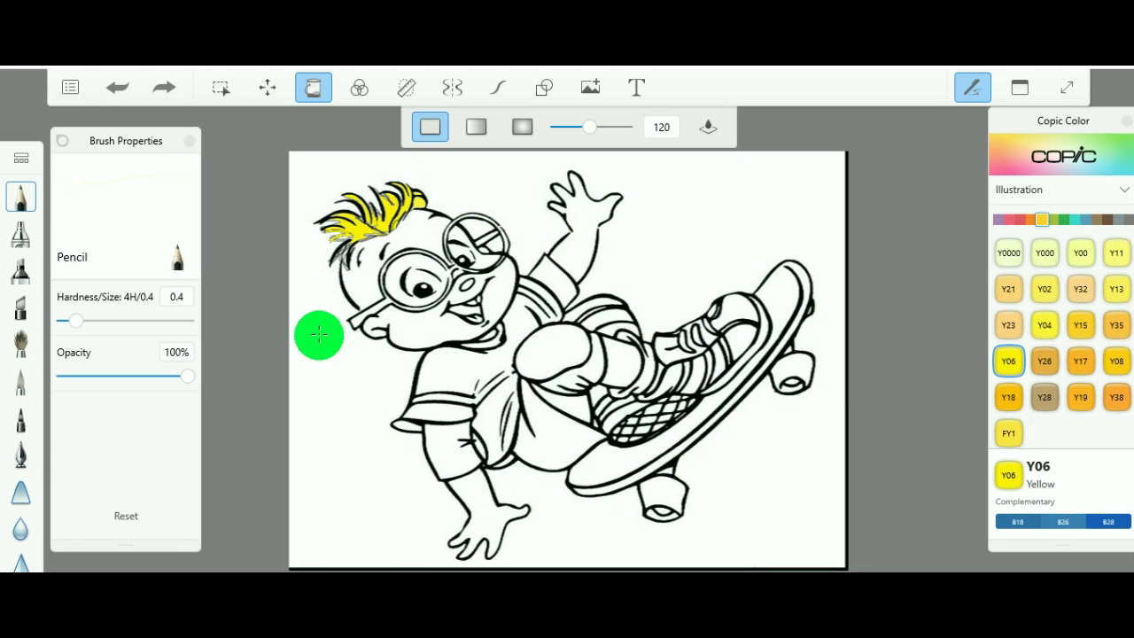
Step: Flood-fill the small side hair strands above the temple with Copic Y06 Yellow
click(343, 254)
click(344, 263)
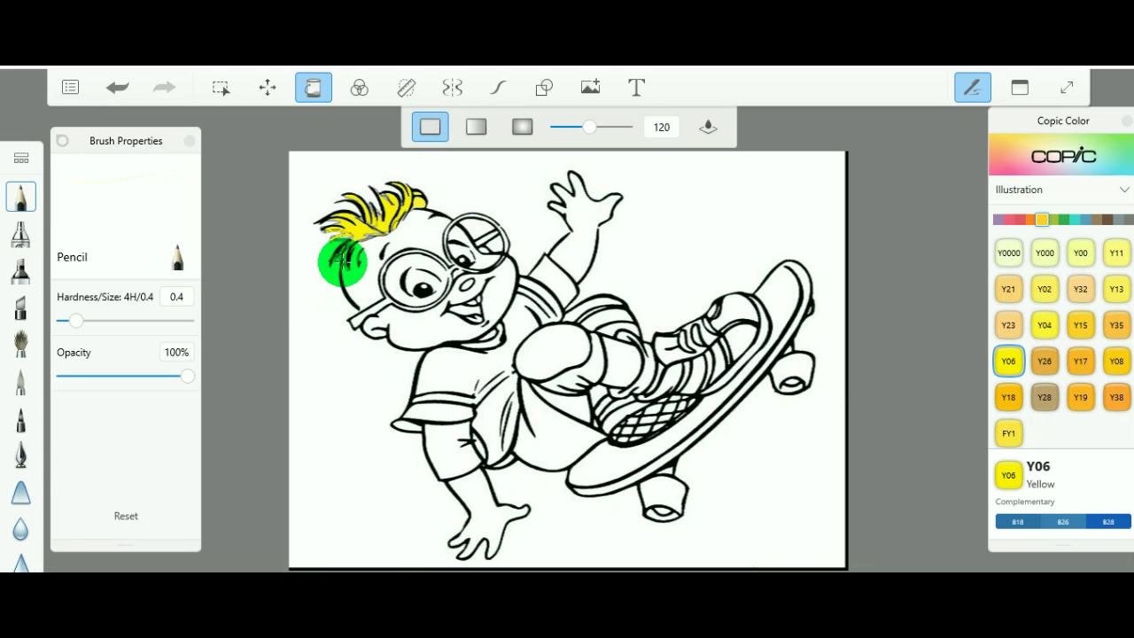
click(340, 254)
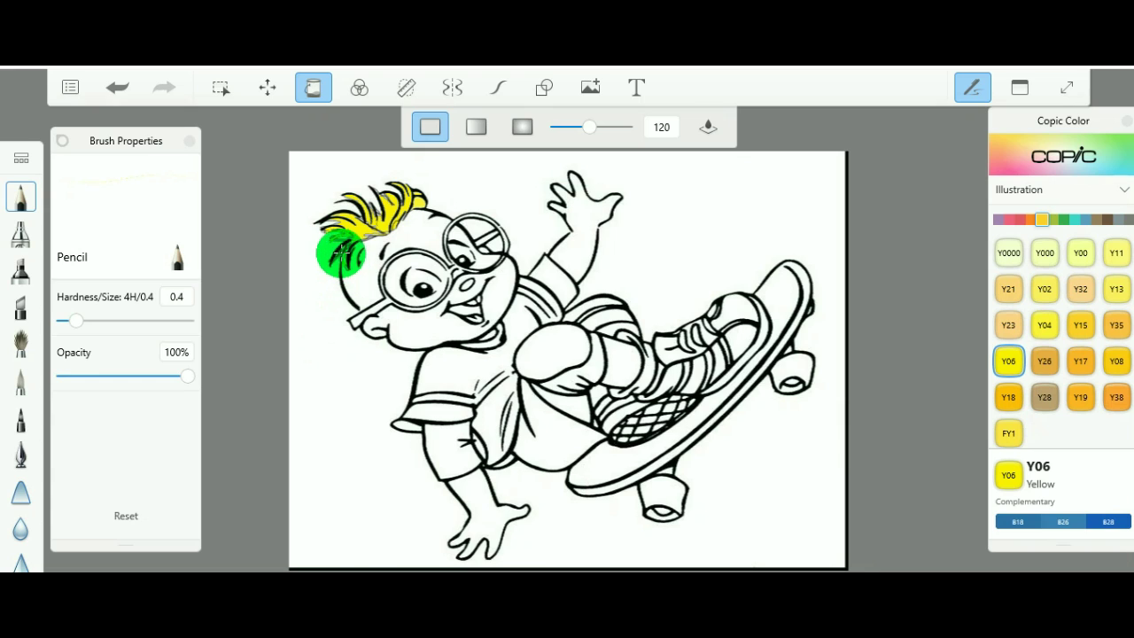
click(342, 253)
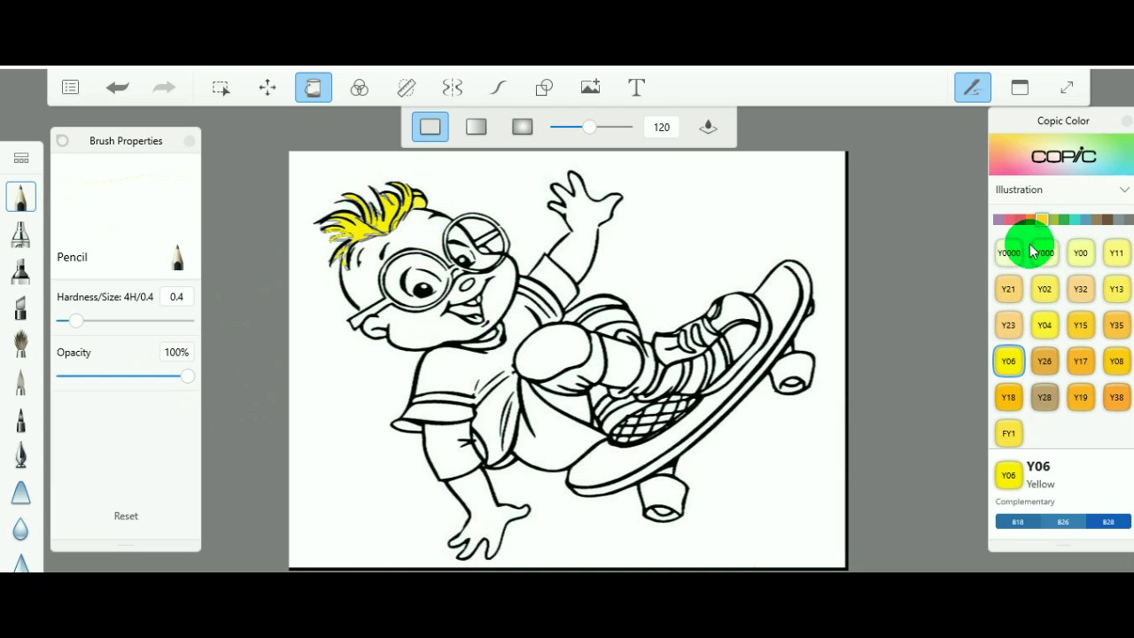
Step: Flood-fill the boy's forehead, face and ear with Copic RV21 Light Pink
click(1010, 221)
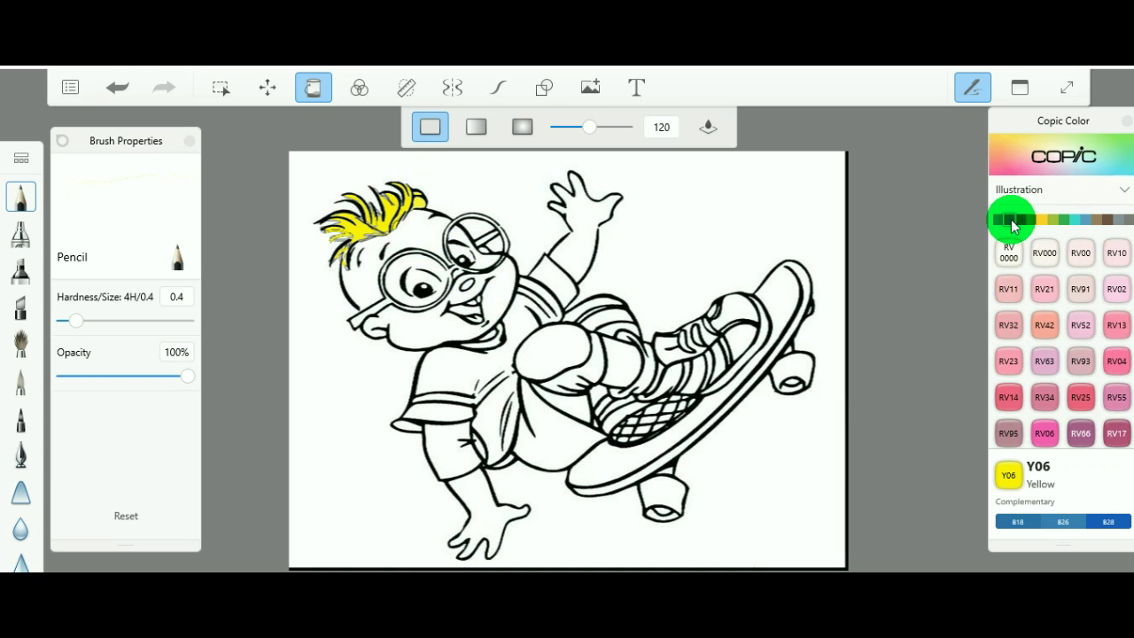
click(1043, 290)
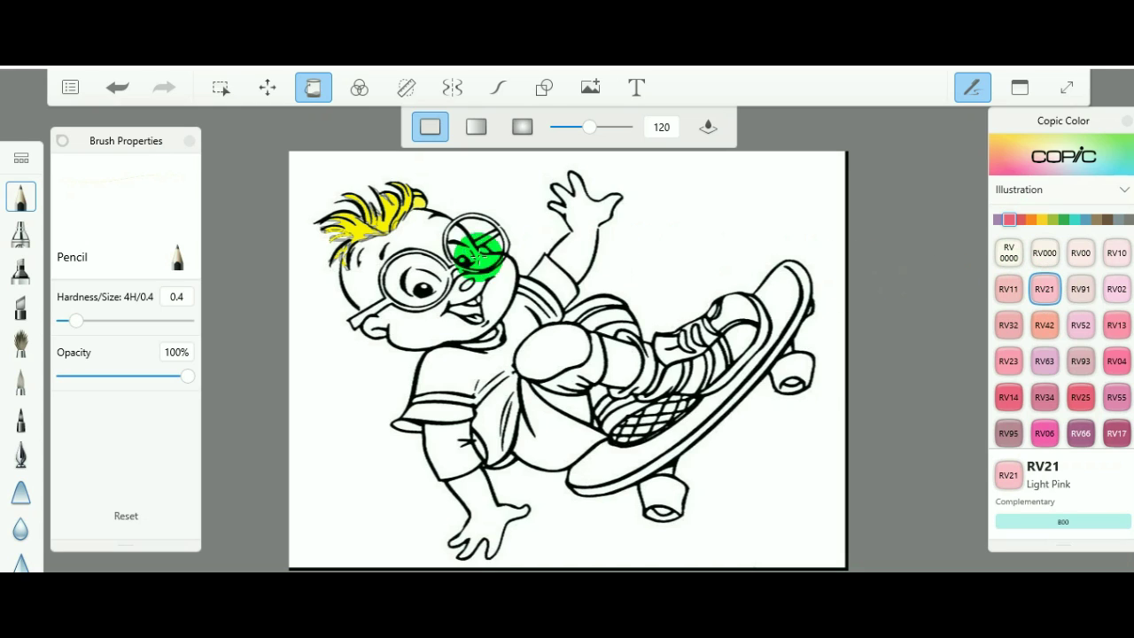
click(416, 241)
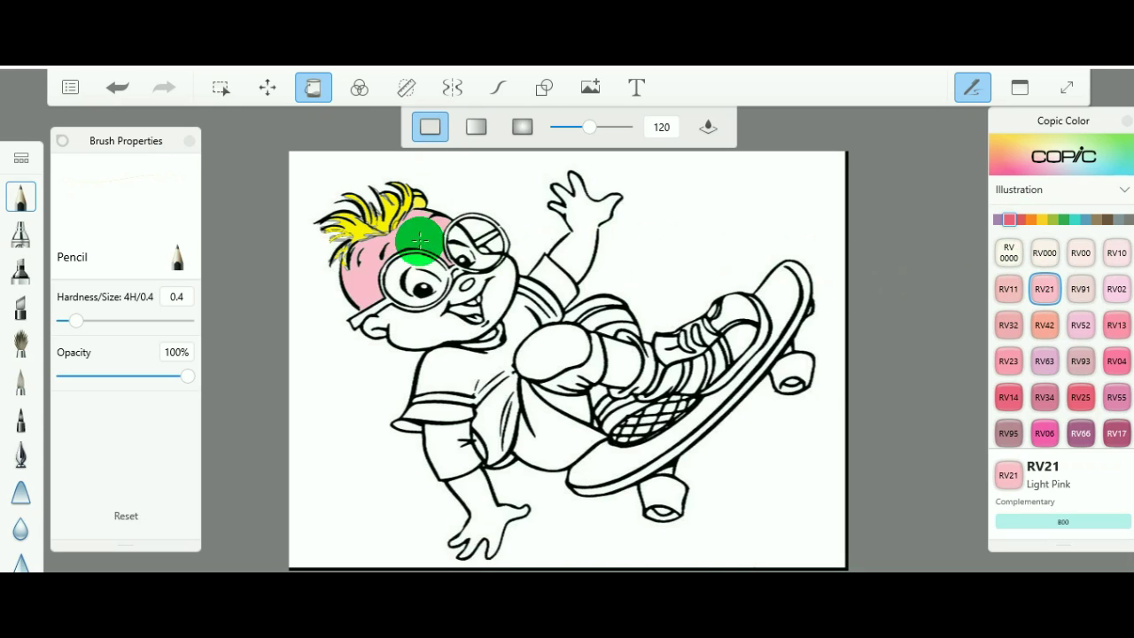
click(410, 321)
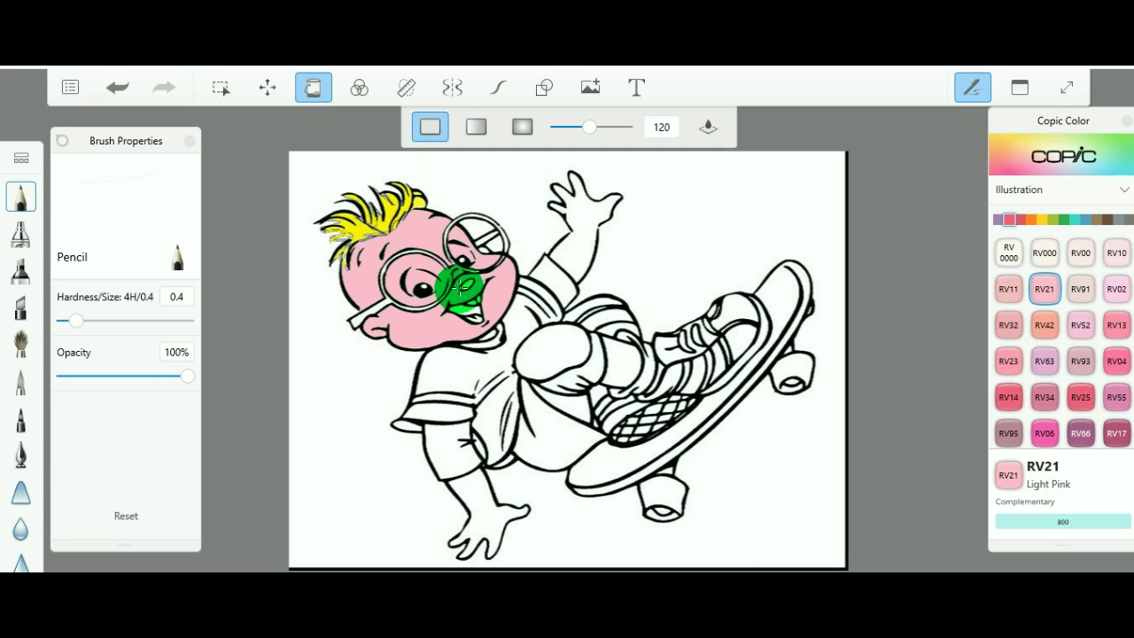
Step: Flood-fill the glasses frame and temple arm with Copic E89 Pecan, undoing the fill of the forehead
click(1107, 219)
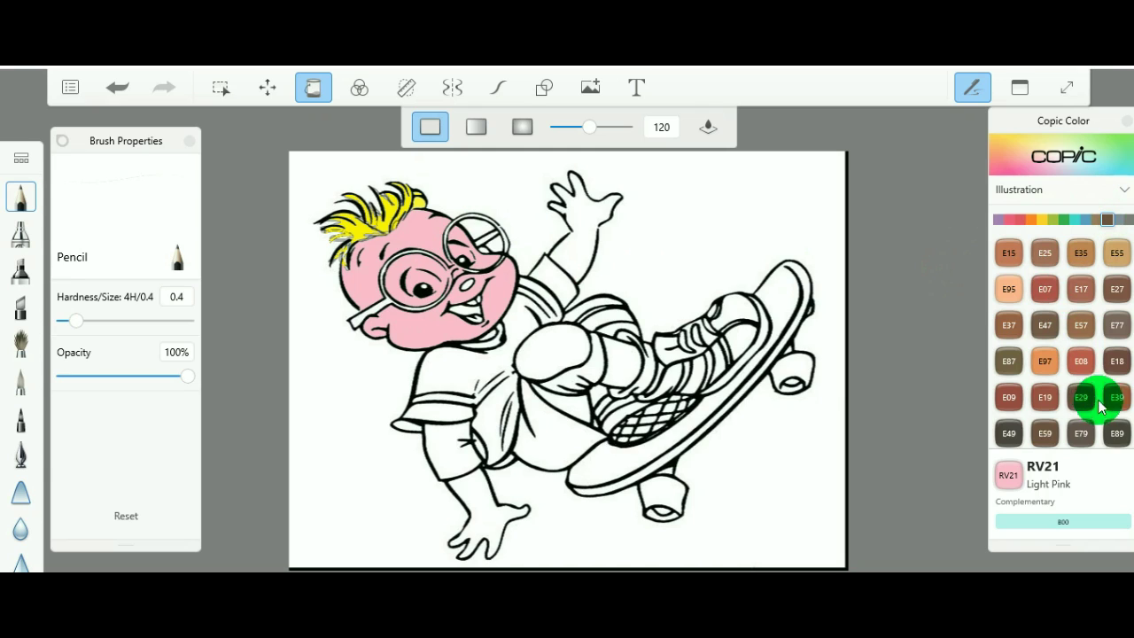
click(1116, 432)
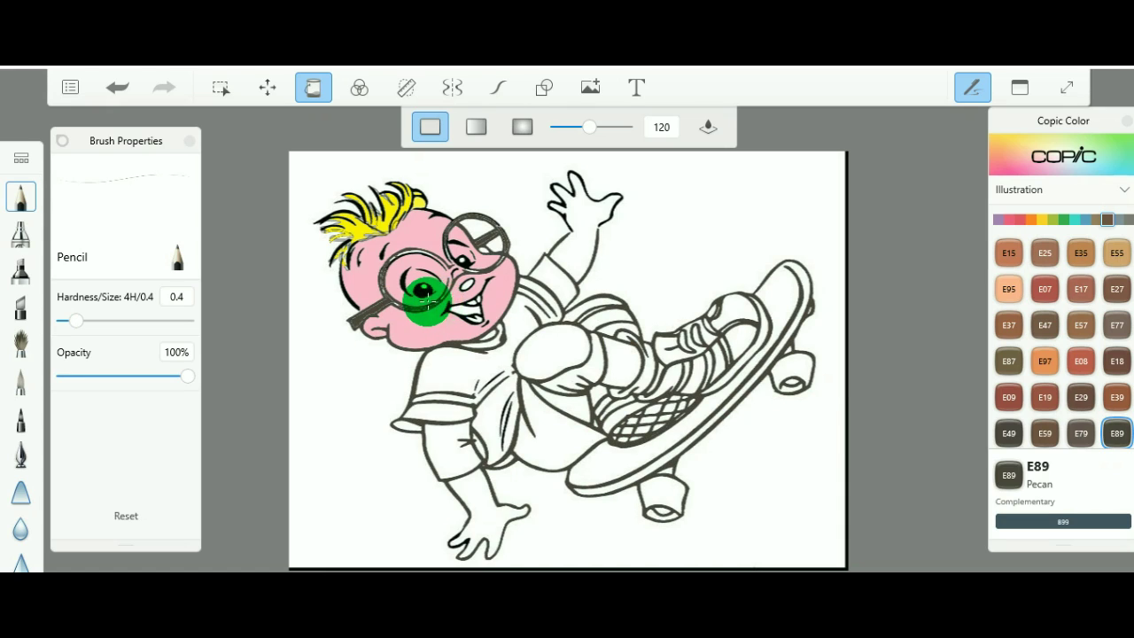
click(434, 255)
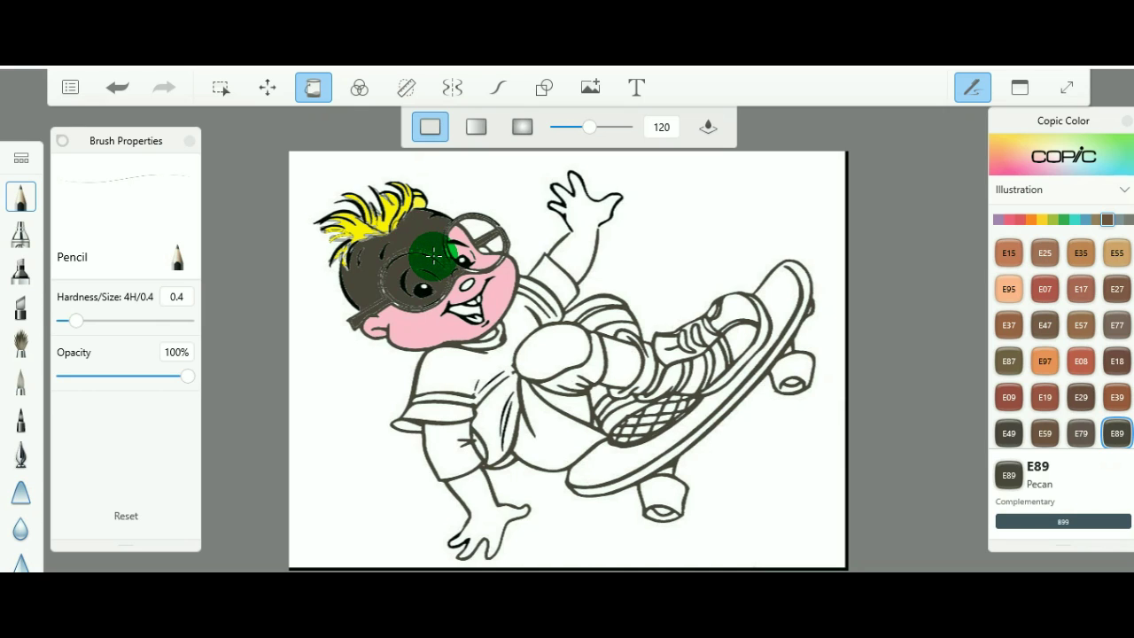
key(ctrl+z)
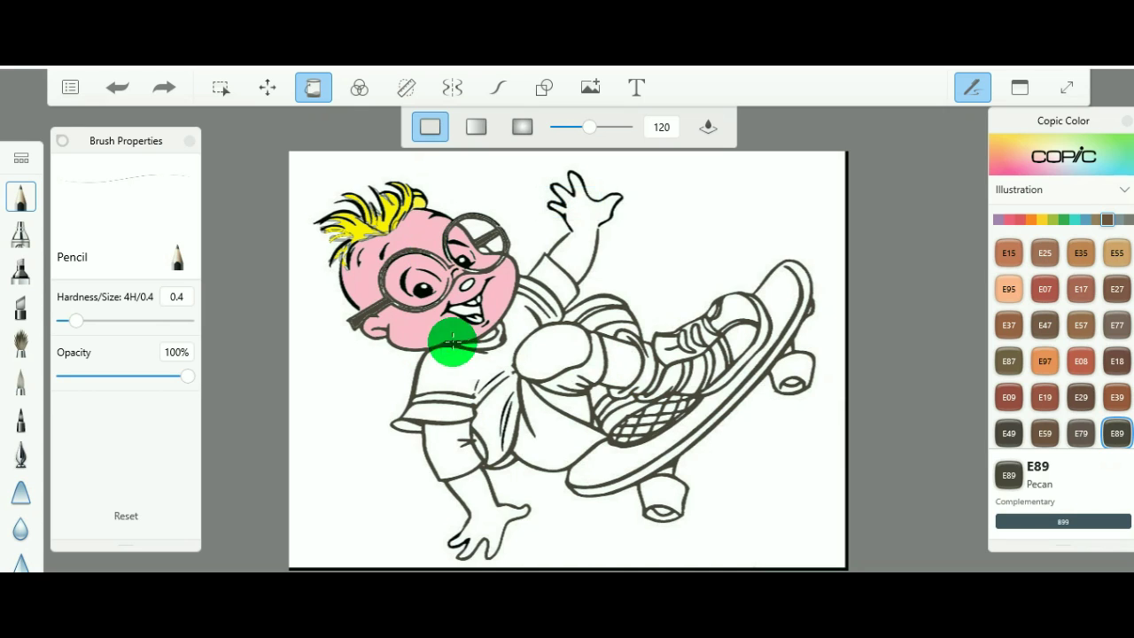
Step: Touch up the outline around the glasses on the face with the pencil in Copic 110 Special Black
click(21, 203)
click(1123, 220)
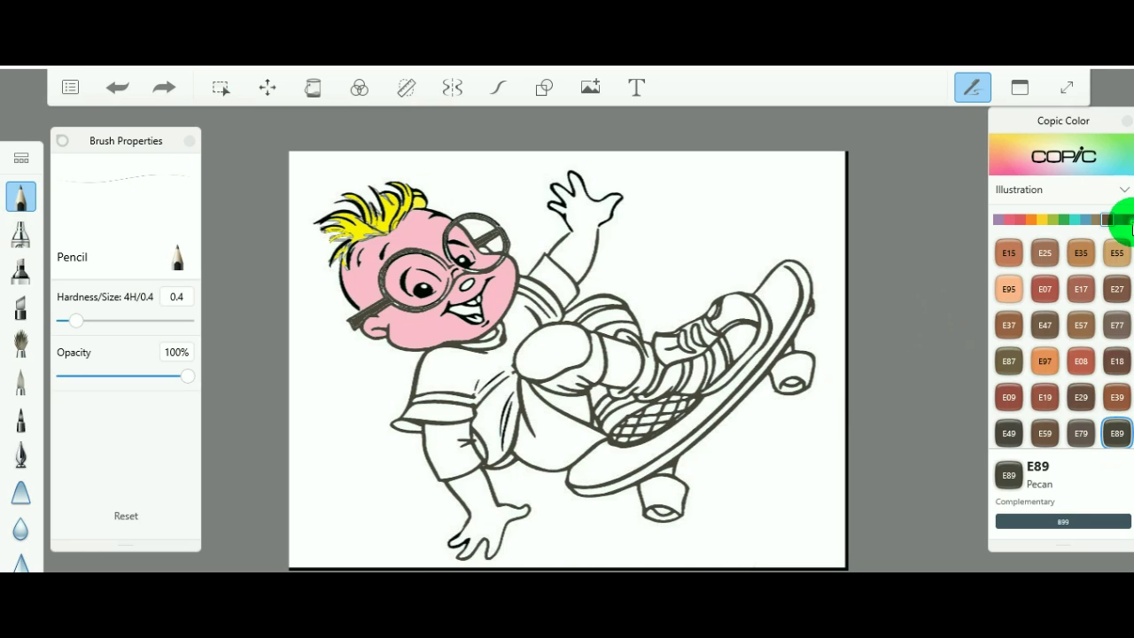
click(1116, 433)
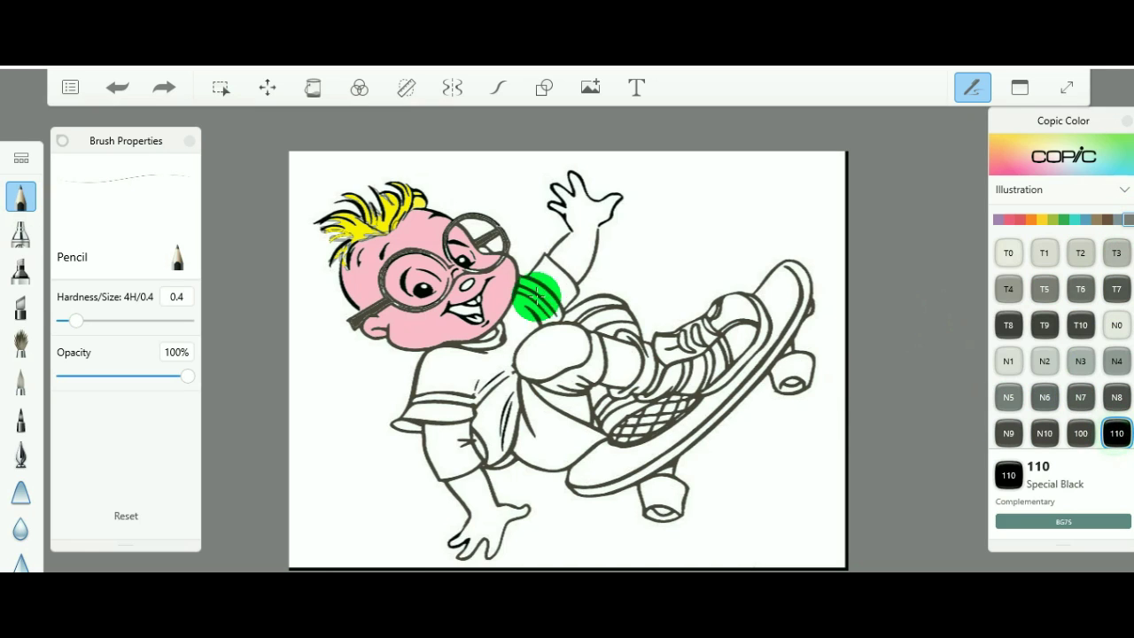
click(430, 257)
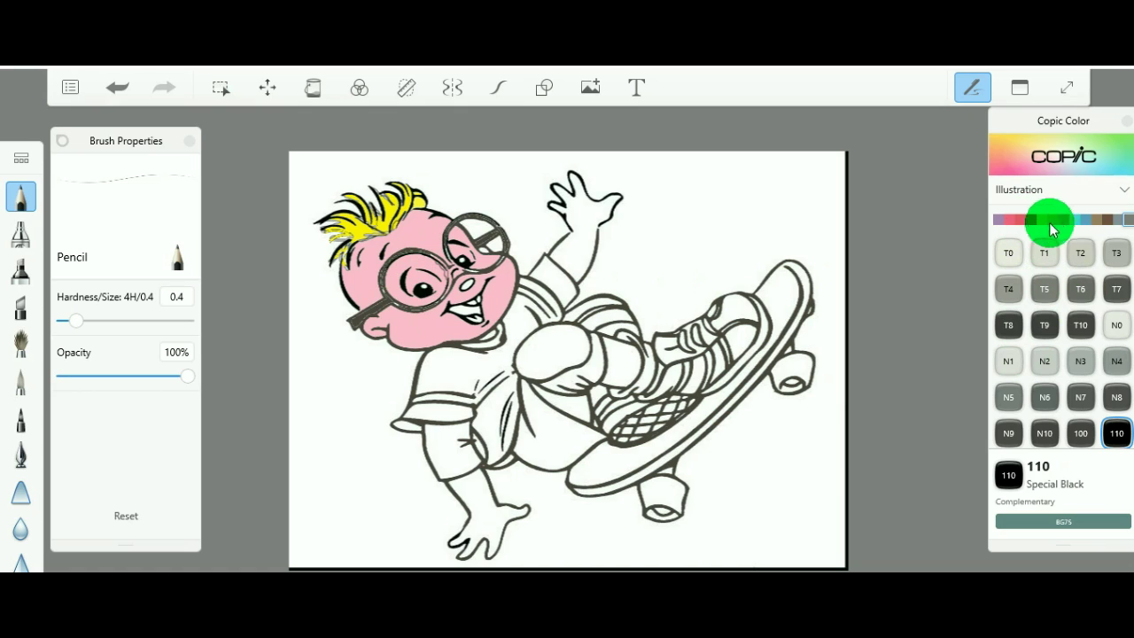
Step: Flood-fill the boy's shirt, including its sleeve bands and lower folds, with Copic BG02 New Blue
click(1106, 223)
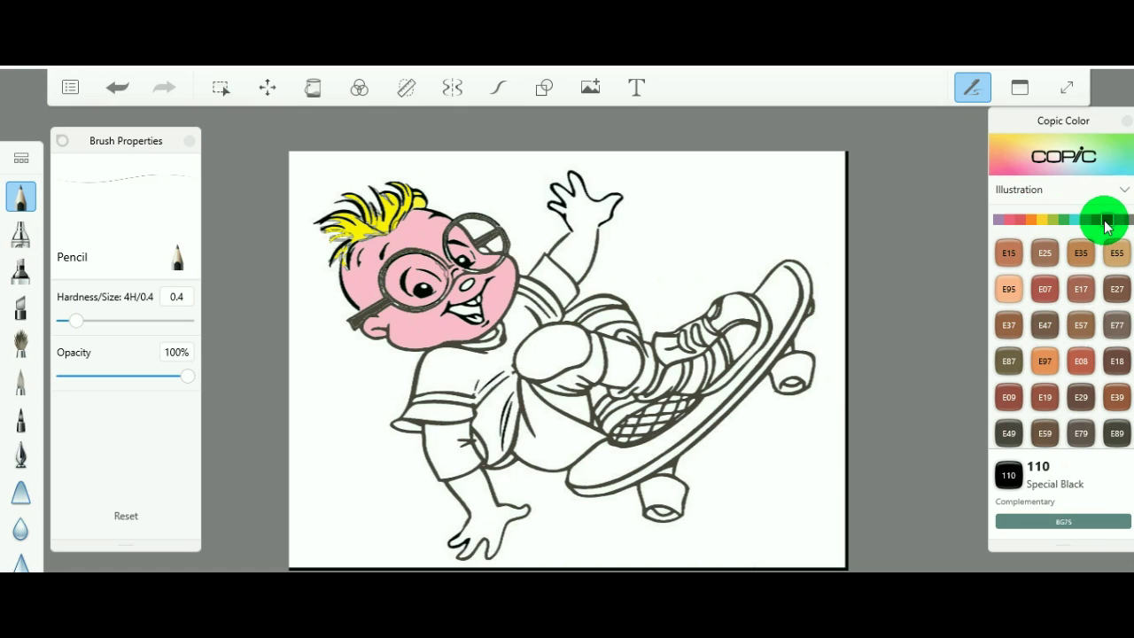
click(1080, 397)
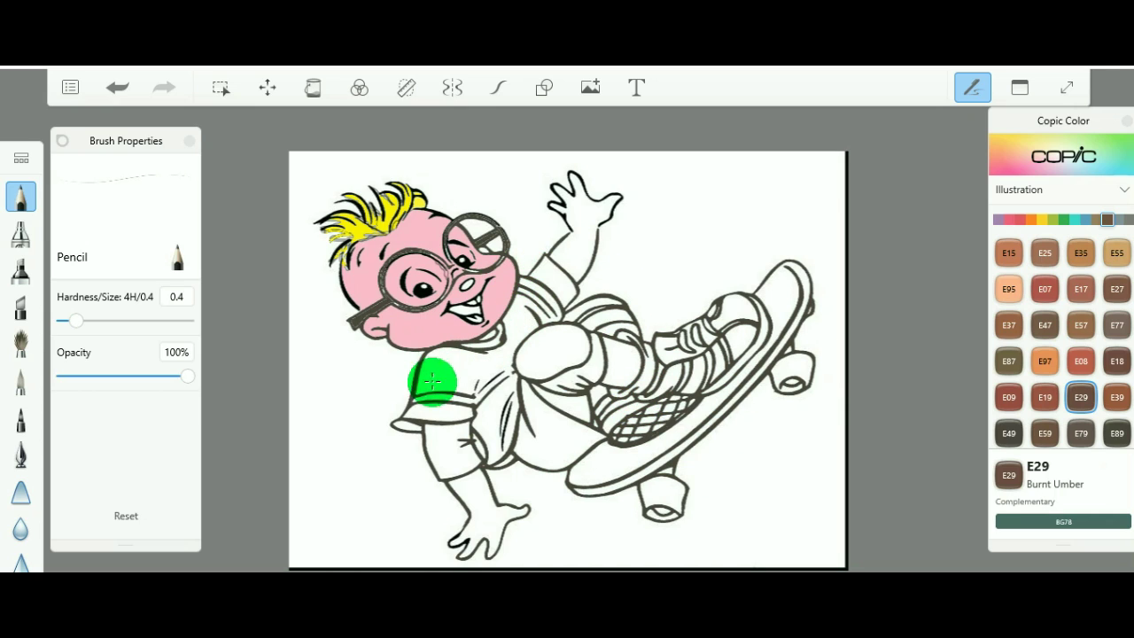
click(1074, 219)
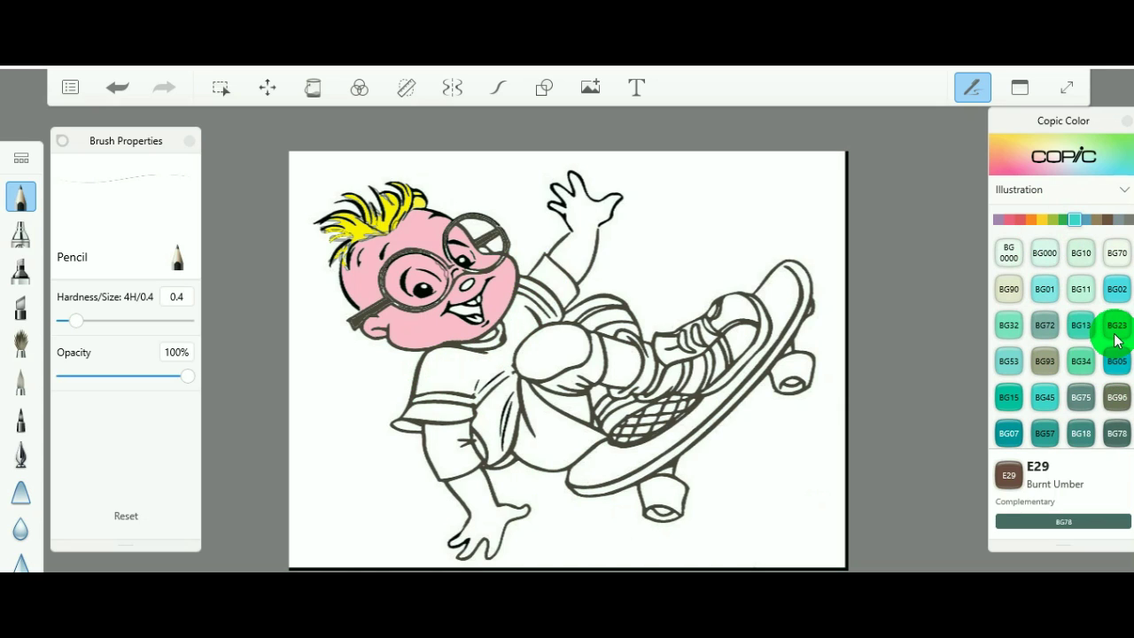
click(1116, 289)
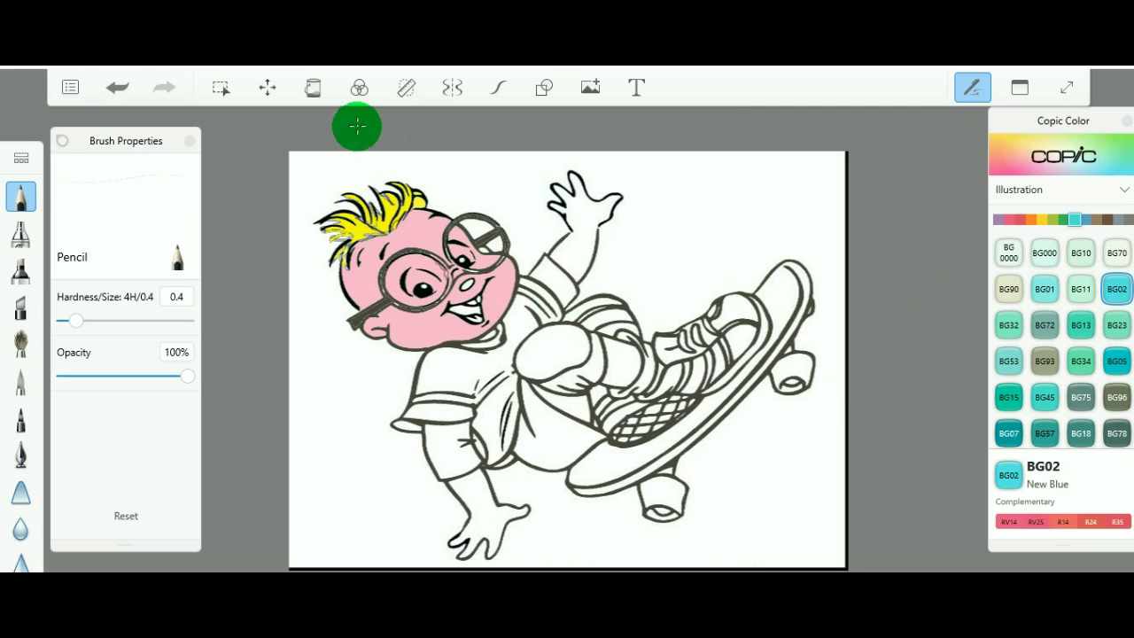
click(313, 88)
click(447, 377)
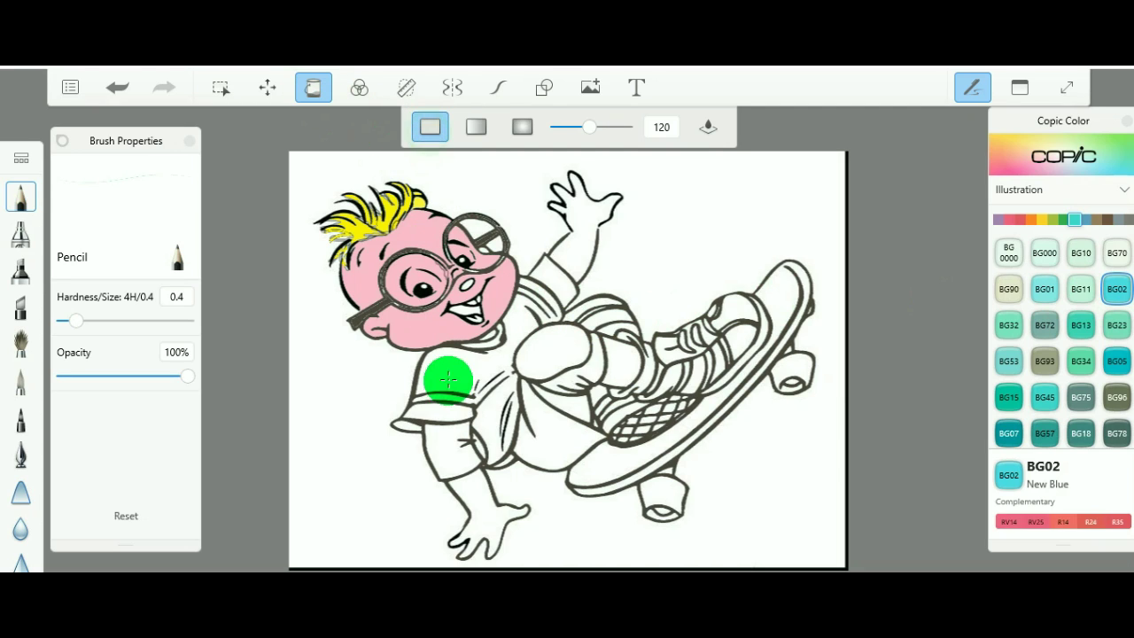
click(494, 345)
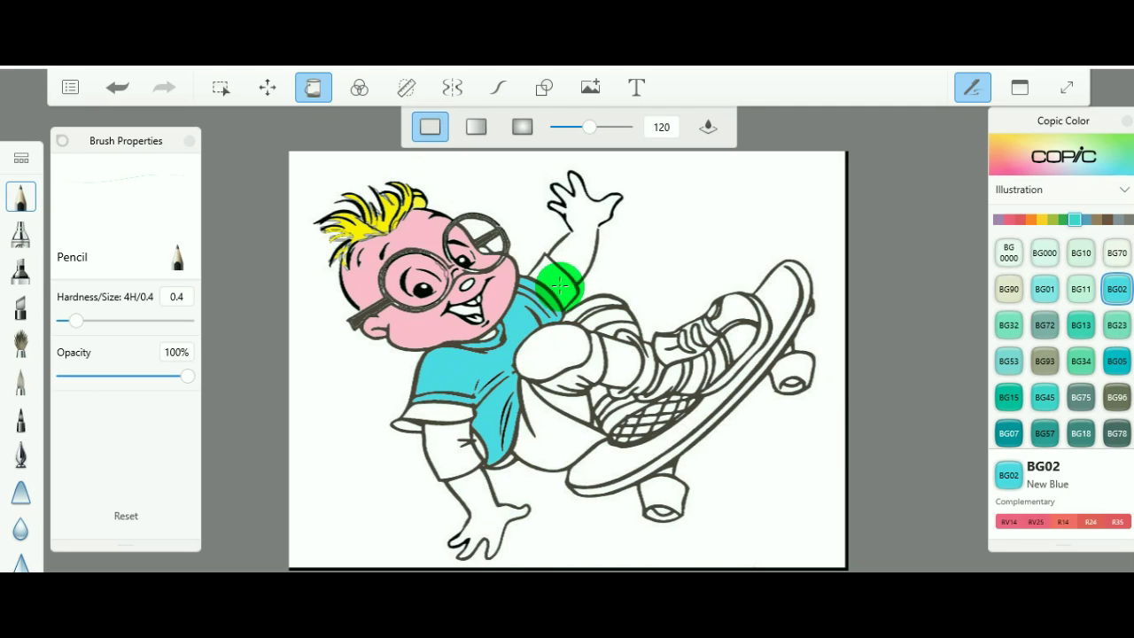
click(501, 454)
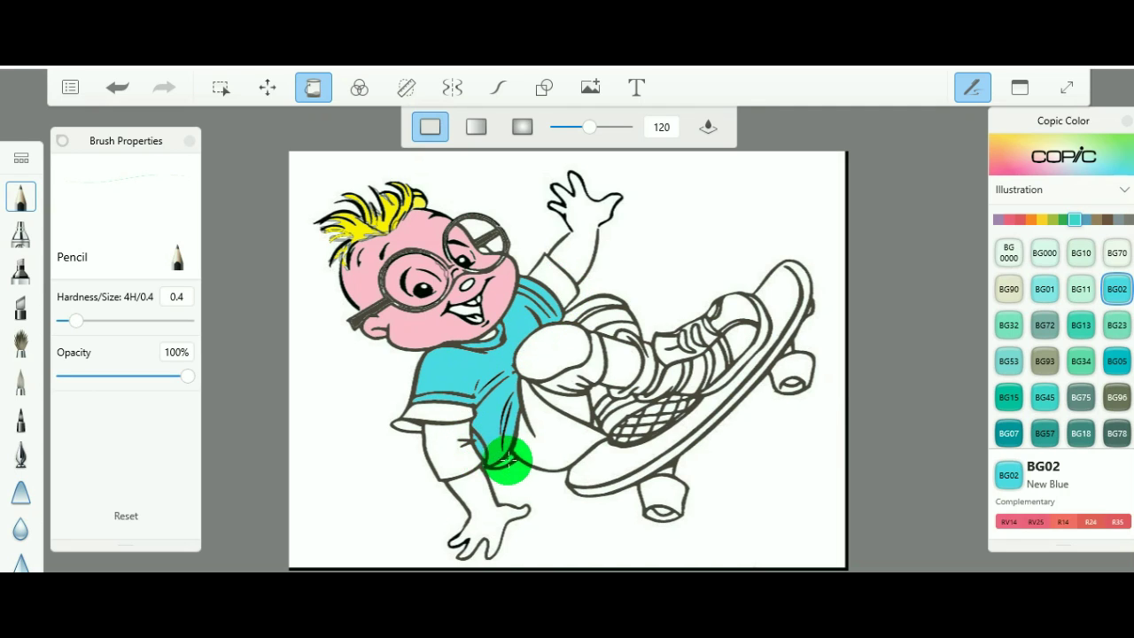
click(425, 412)
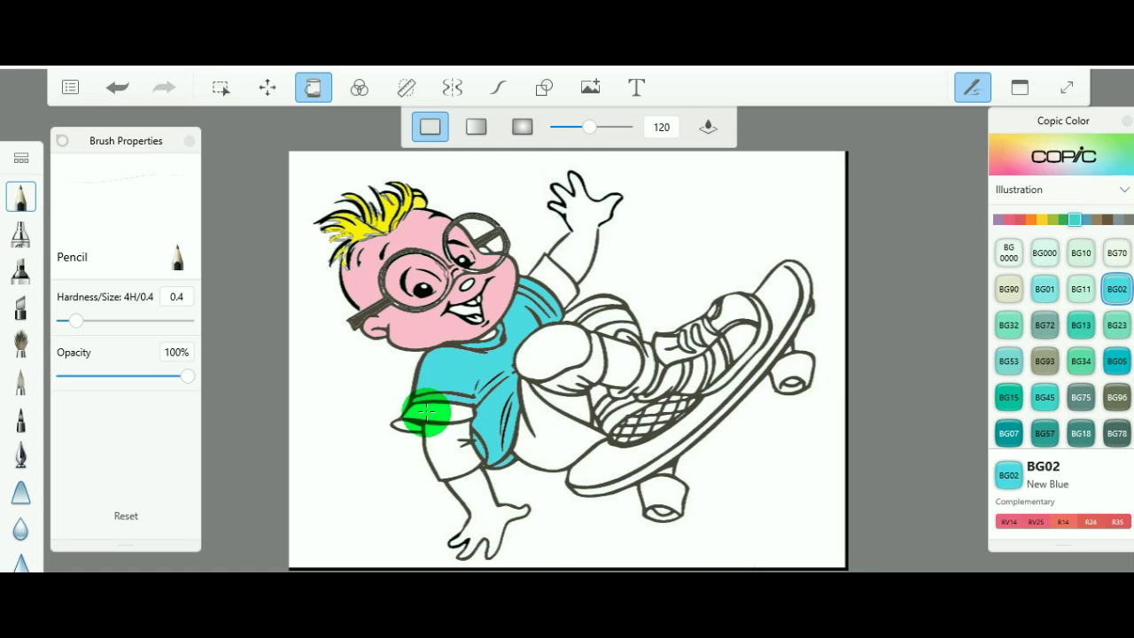
Step: Flood-fill the undersleeves and sleeve openings on both arms with Copic YR82 Mellow Peach
click(1030, 220)
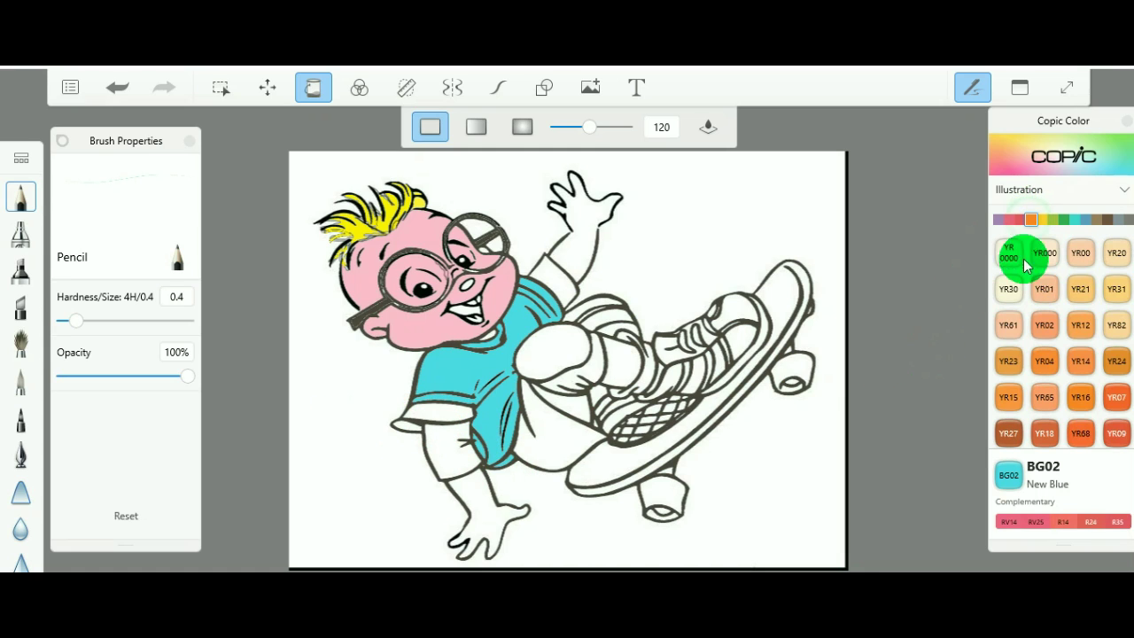
click(1114, 325)
click(563, 273)
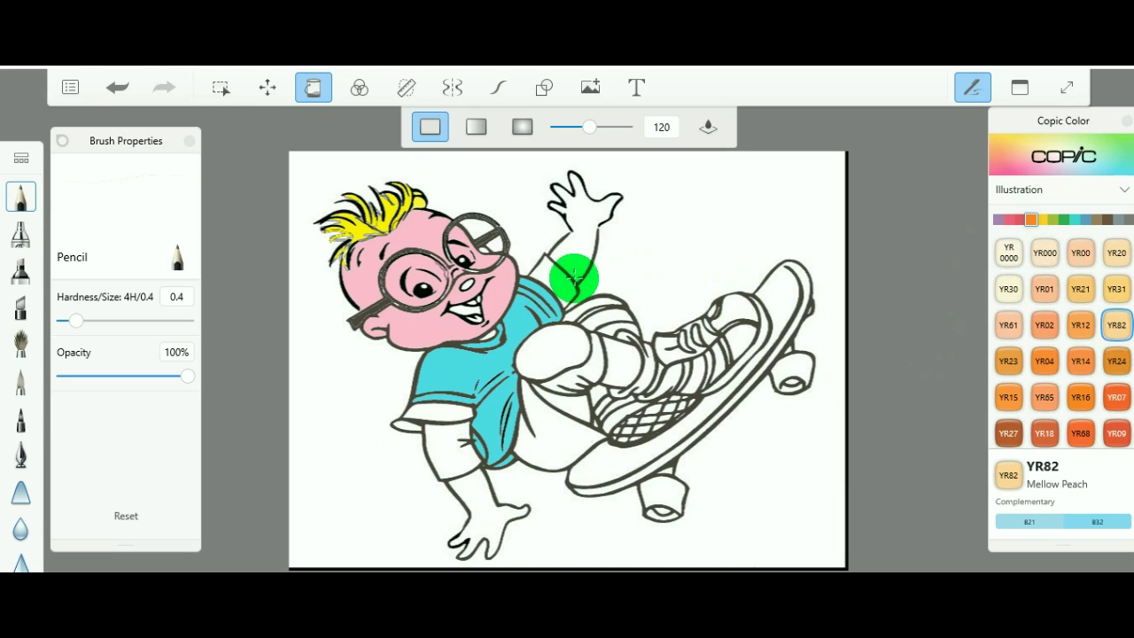
click(418, 418)
click(446, 442)
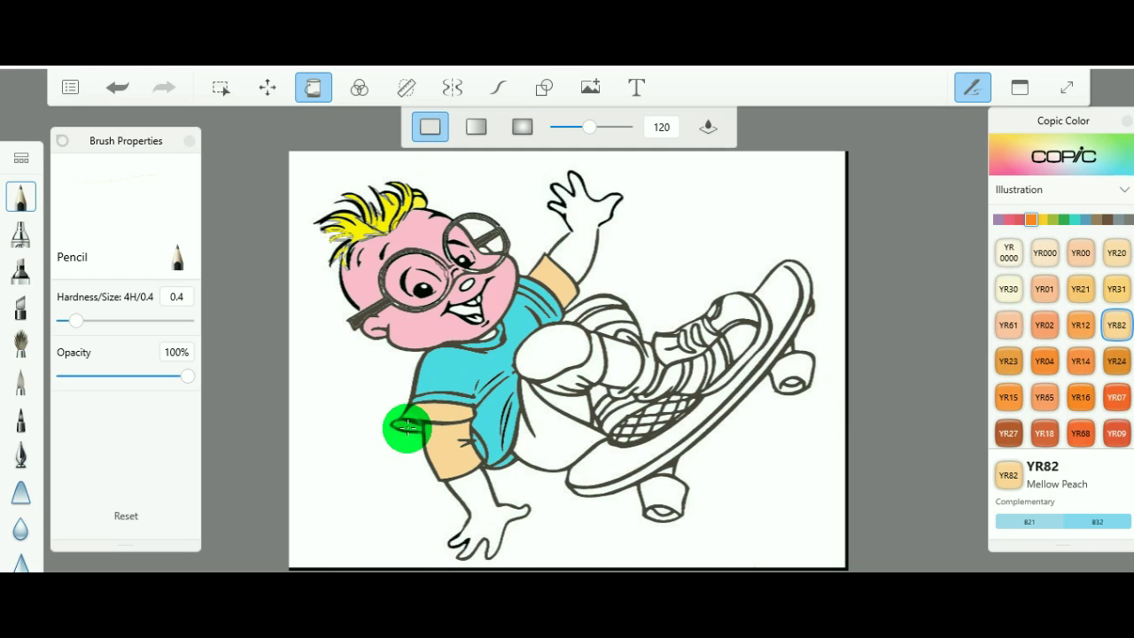
click(407, 429)
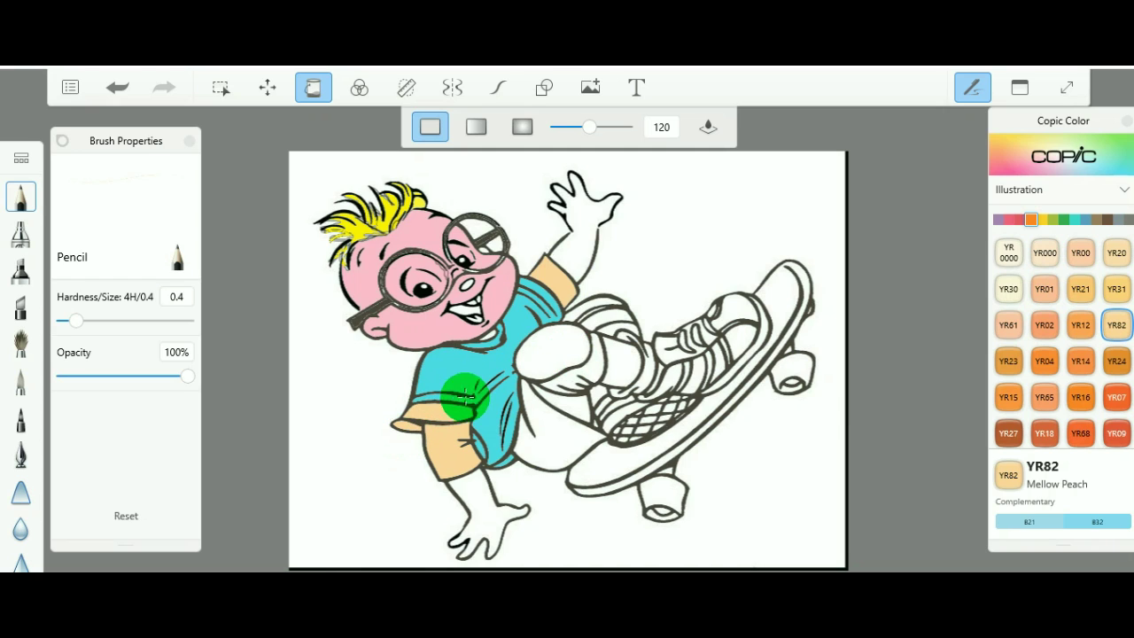
Step: Try to flood-fill the raised arm with Copic RV02 Sugared Almond Pink and undo the fill
click(1009, 220)
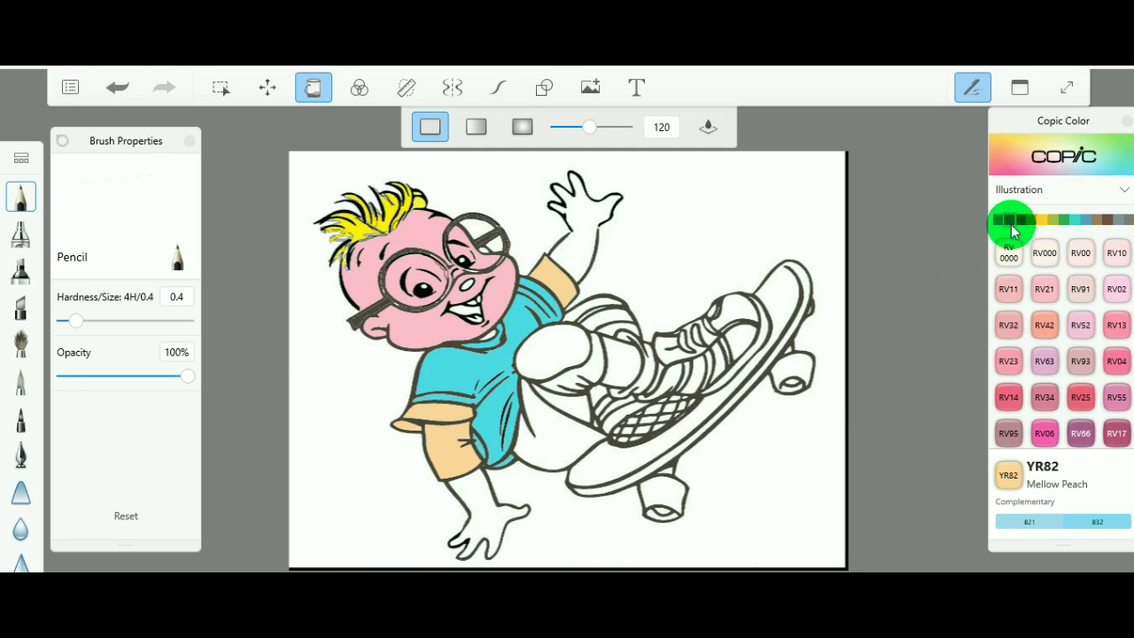
click(1112, 292)
click(588, 231)
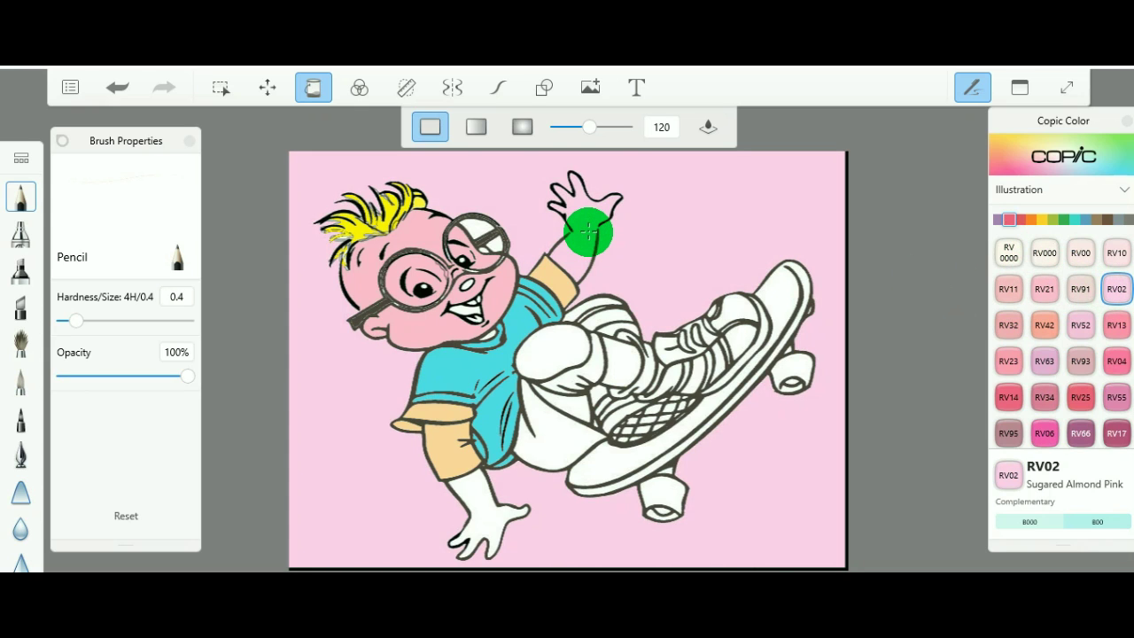
key(ctrl+z)
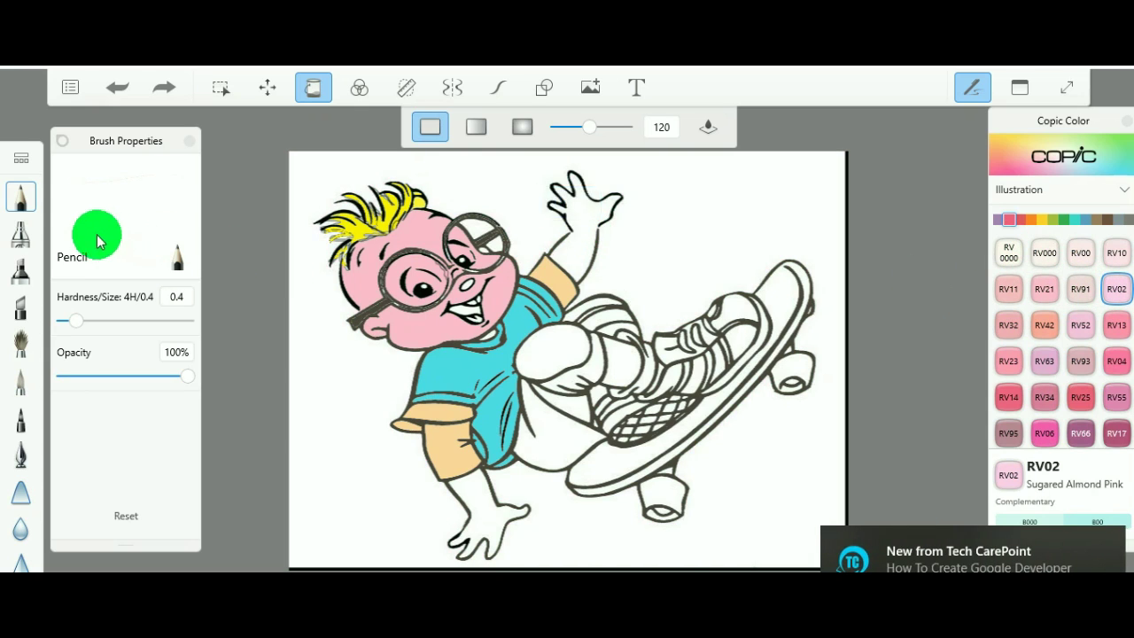
Step: Close the outline gaps at the raised arm's wrist with the pencil in Copic 110 Special Black
click(21, 196)
click(1122, 219)
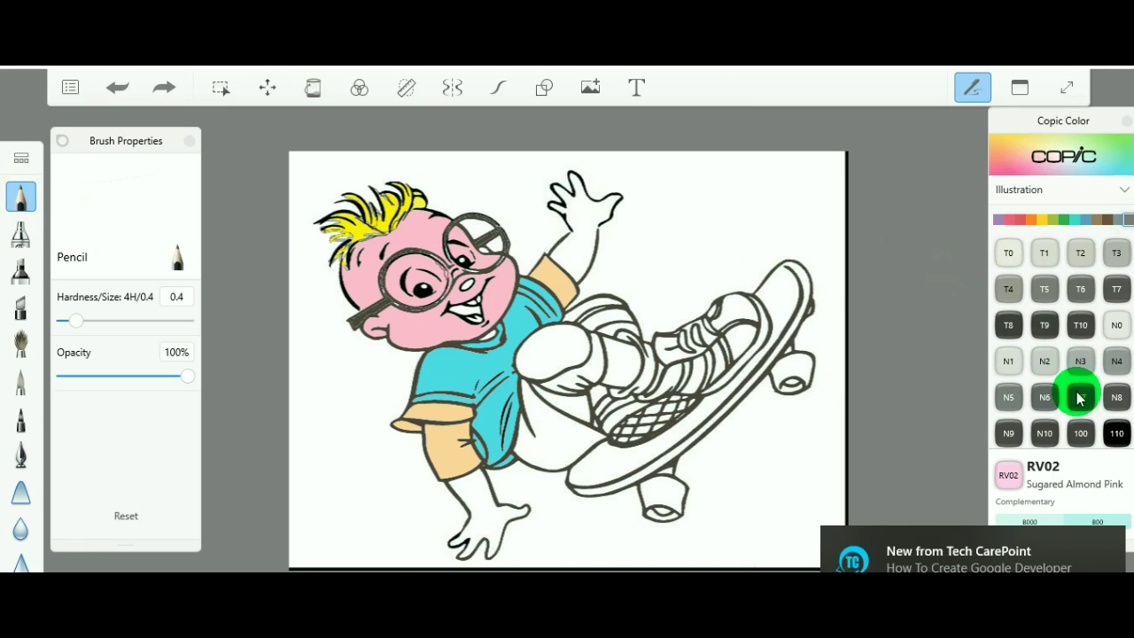
click(1115, 433)
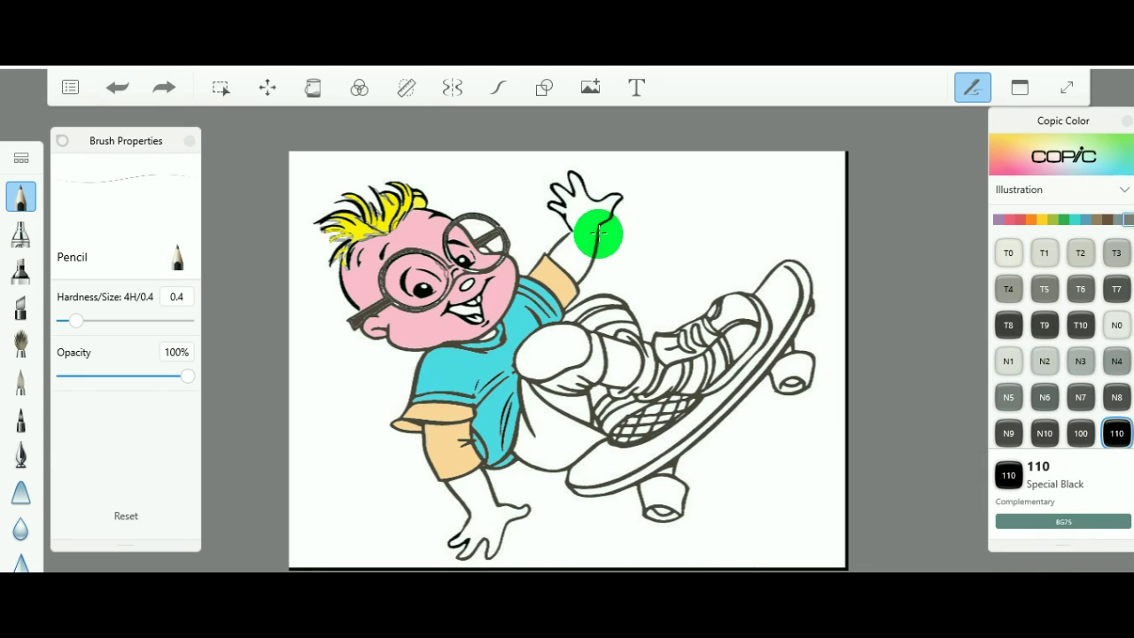
mouse_move(599, 228)
mouse_down()
mouse_move(575, 257)
mouse_move(565, 228)
mouse_up()
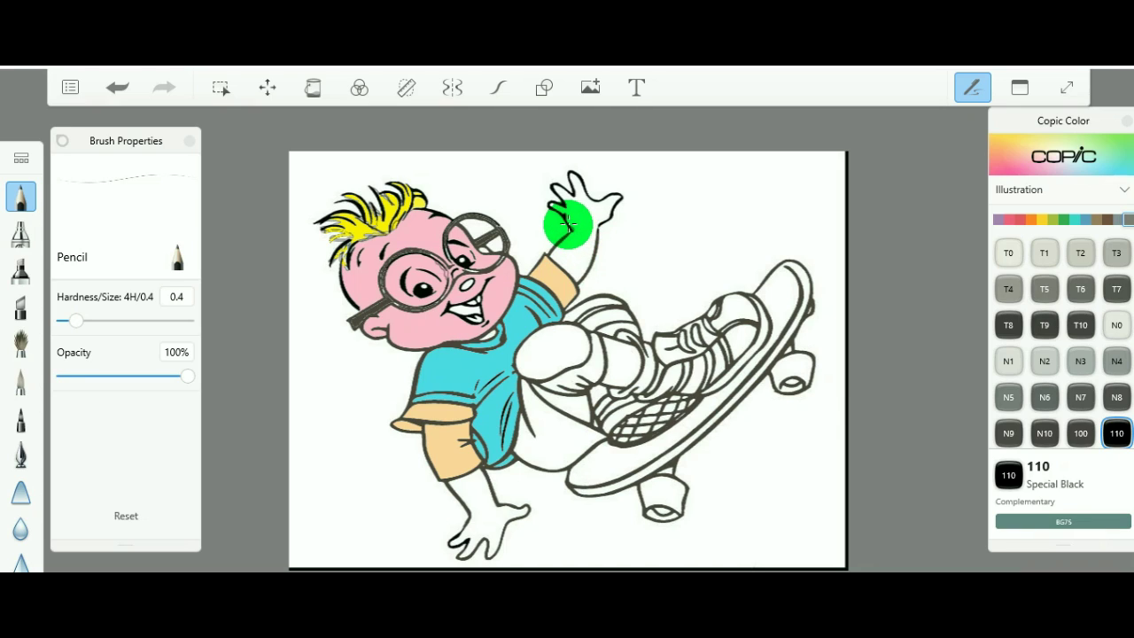
drag(568, 232, 599, 221)
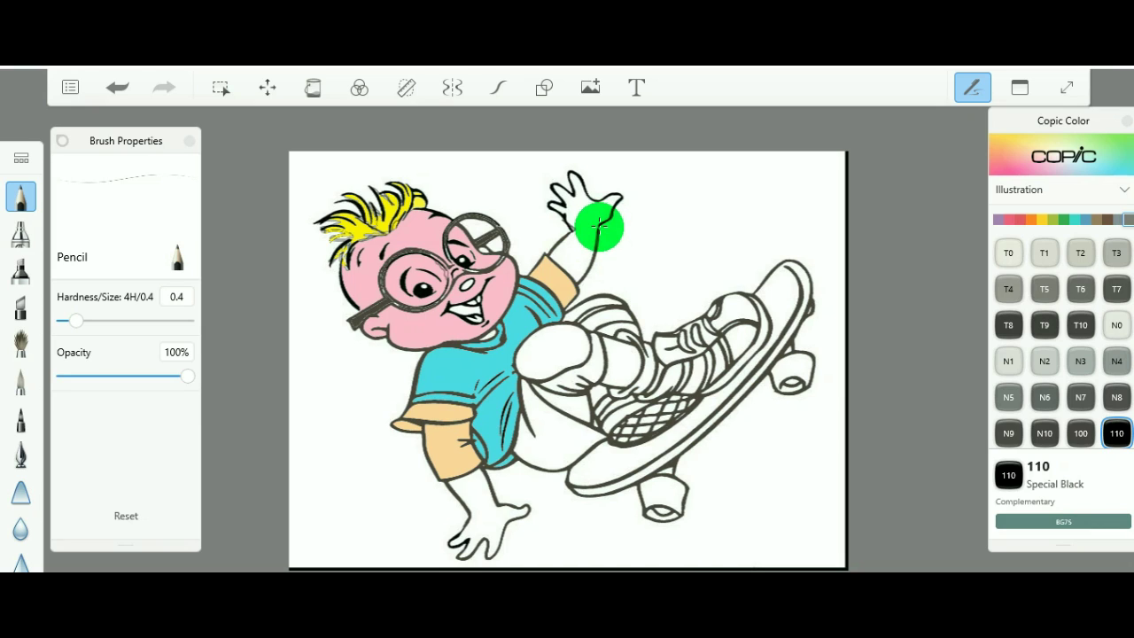
drag(599, 232, 600, 228)
Step: Flood-fill both forearms and hands and the bare part of the bent leg with Copic RV21 Light Pink
mouse_move(1093, 255)
mouse_down()
mouse_move(1007, 221)
mouse_move(1045, 295)
mouse_up()
mouse_move(548, 261)
mouse_down()
mouse_move(543, 253)
mouse_move(577, 249)
mouse_up()
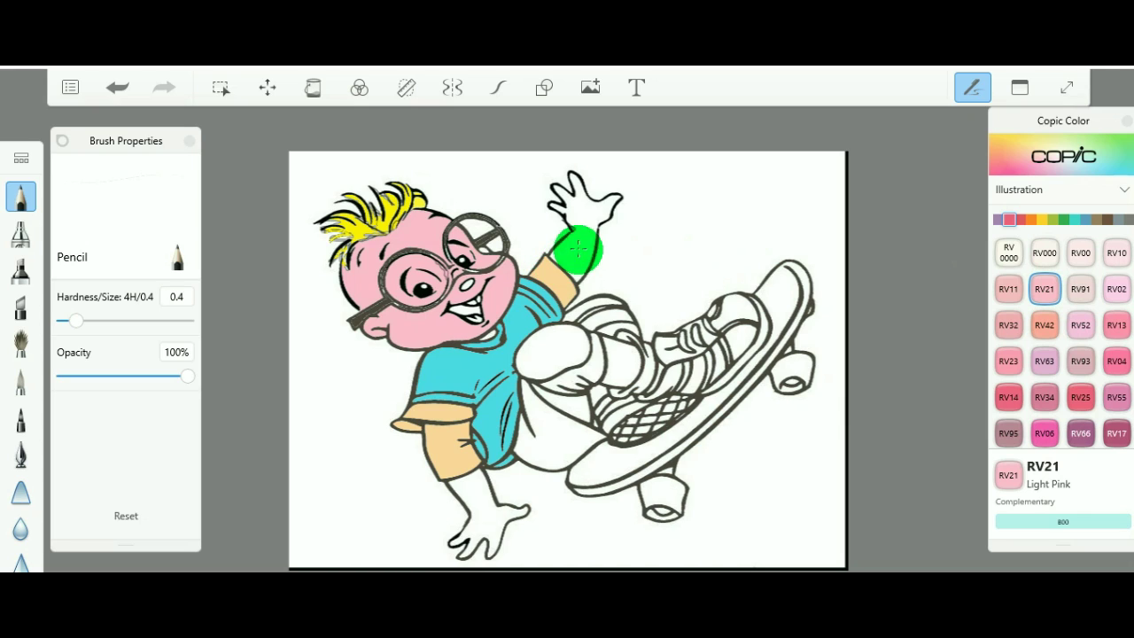
click(313, 87)
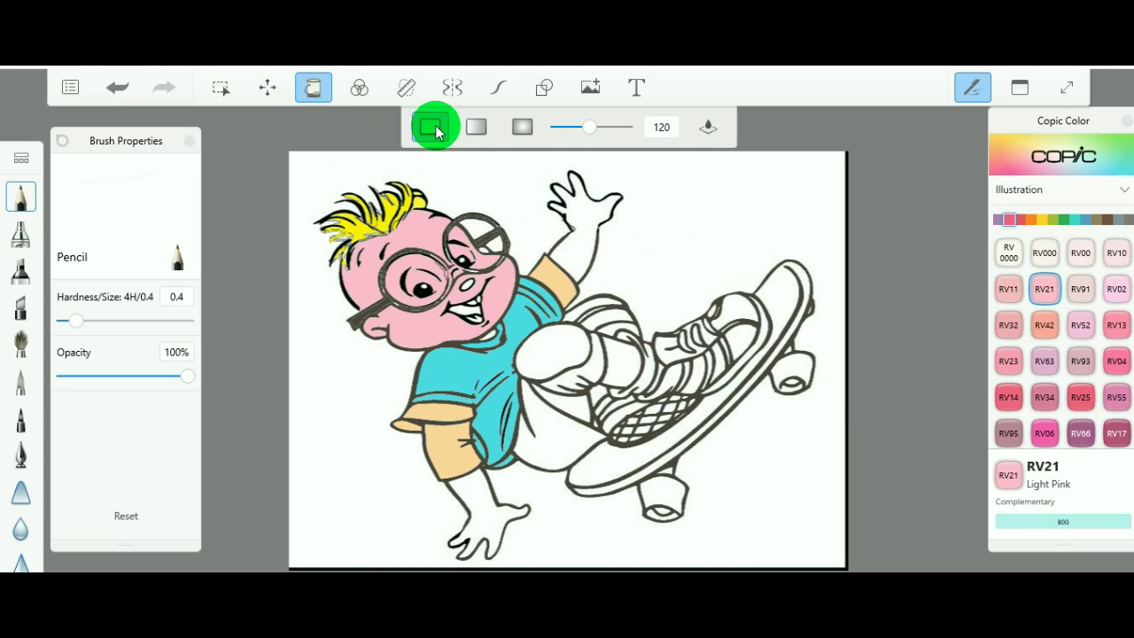
click(565, 235)
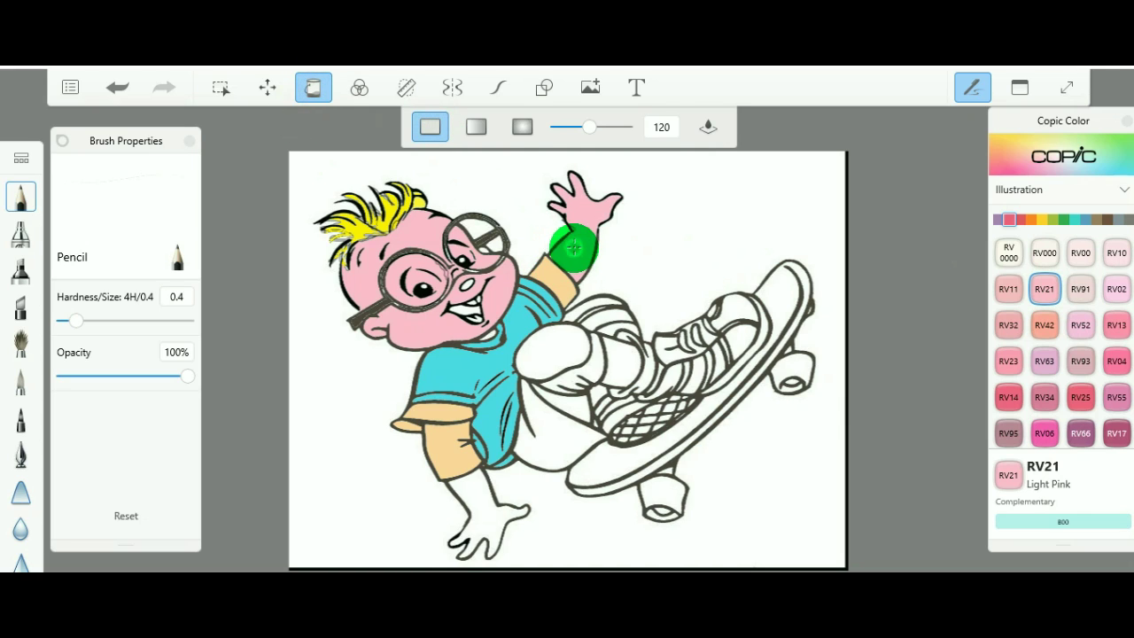
click(483, 505)
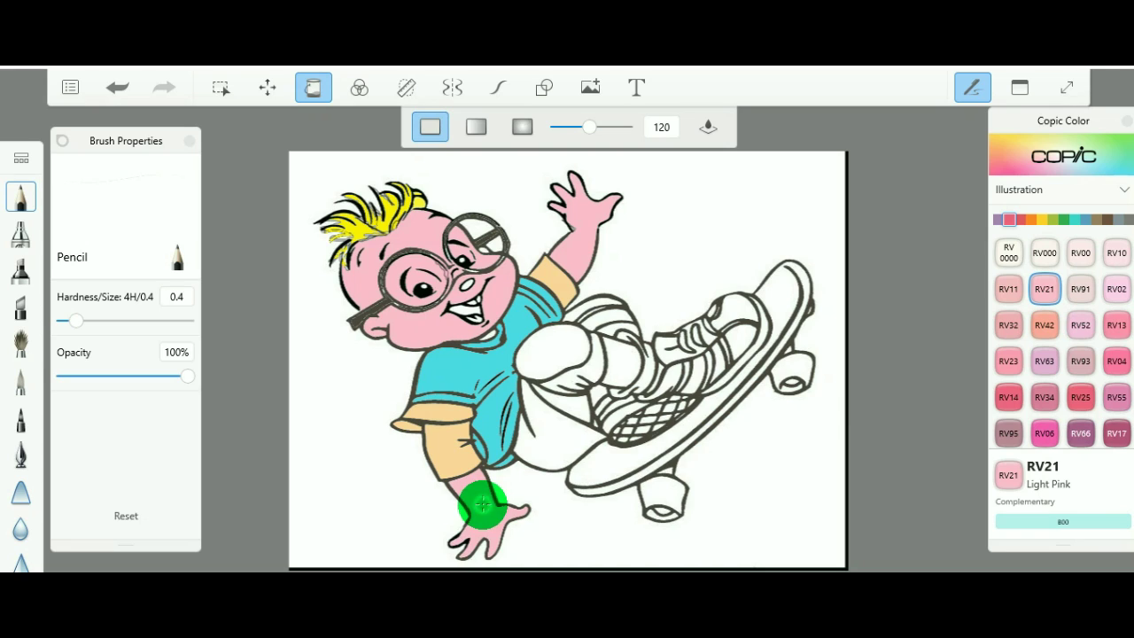
click(624, 360)
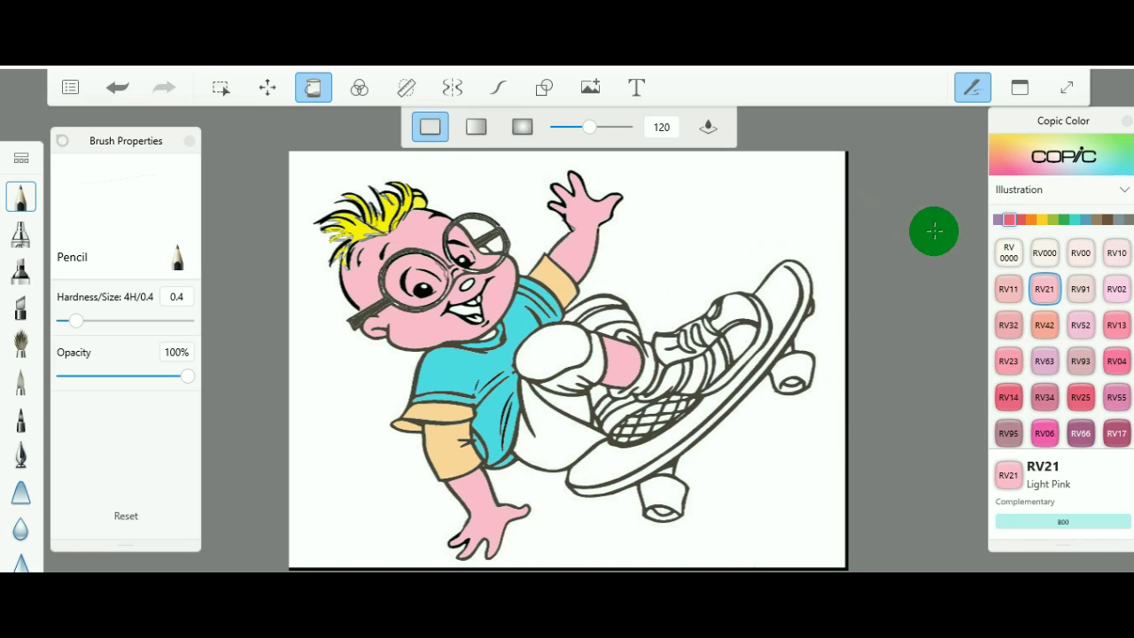
Step: Flood-fill the seat of the shorts below the shirt with Copic Y19 Napoli Yellow
click(1043, 221)
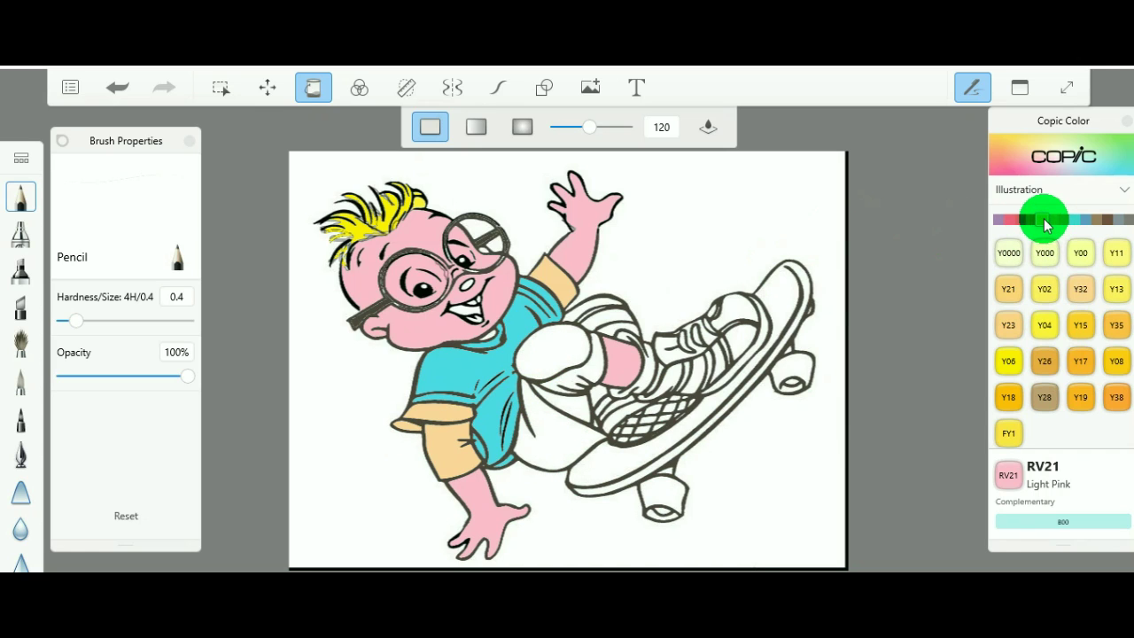
click(1081, 397)
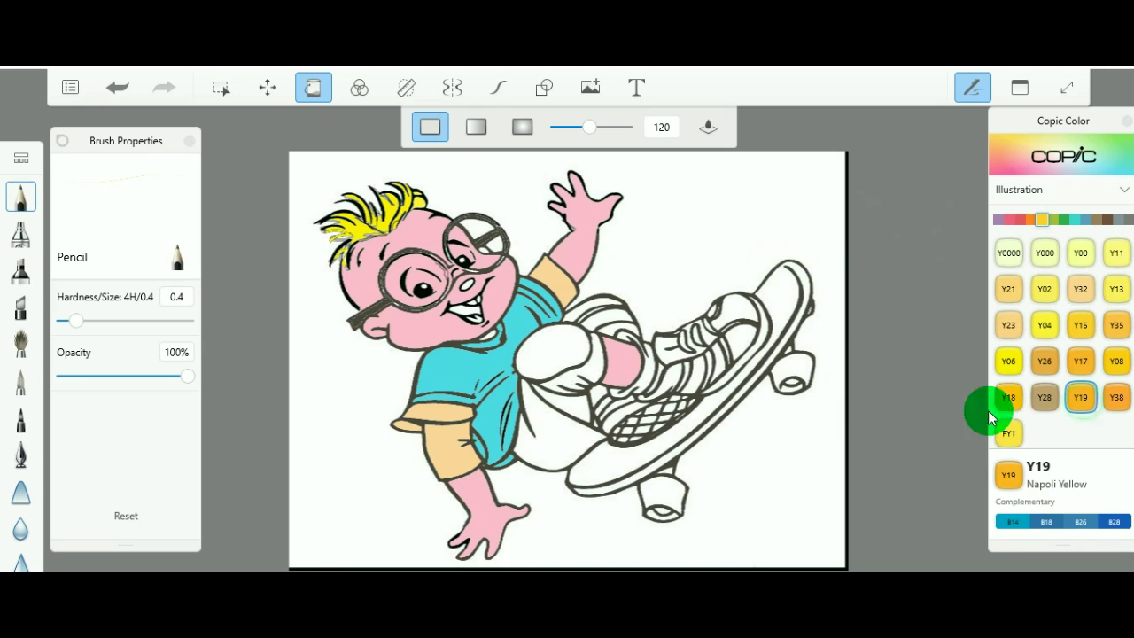
click(542, 427)
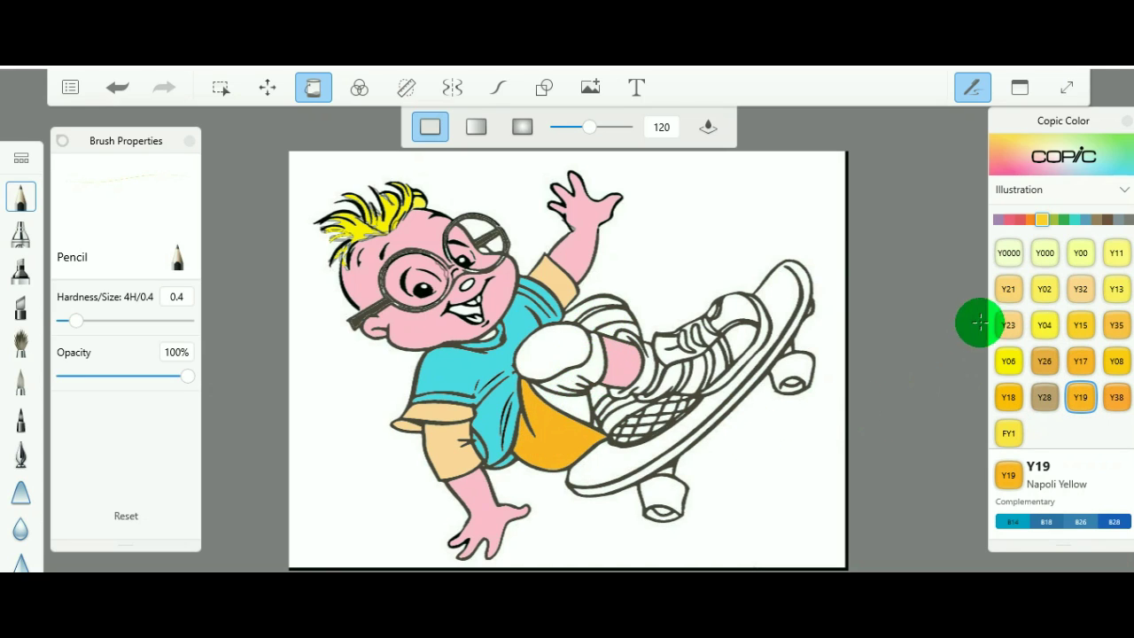
Step: Flood-fill the trouser areas around the knee with Copic G02 Spectrum Green, undoing the fill that recolours the outlines
click(1063, 219)
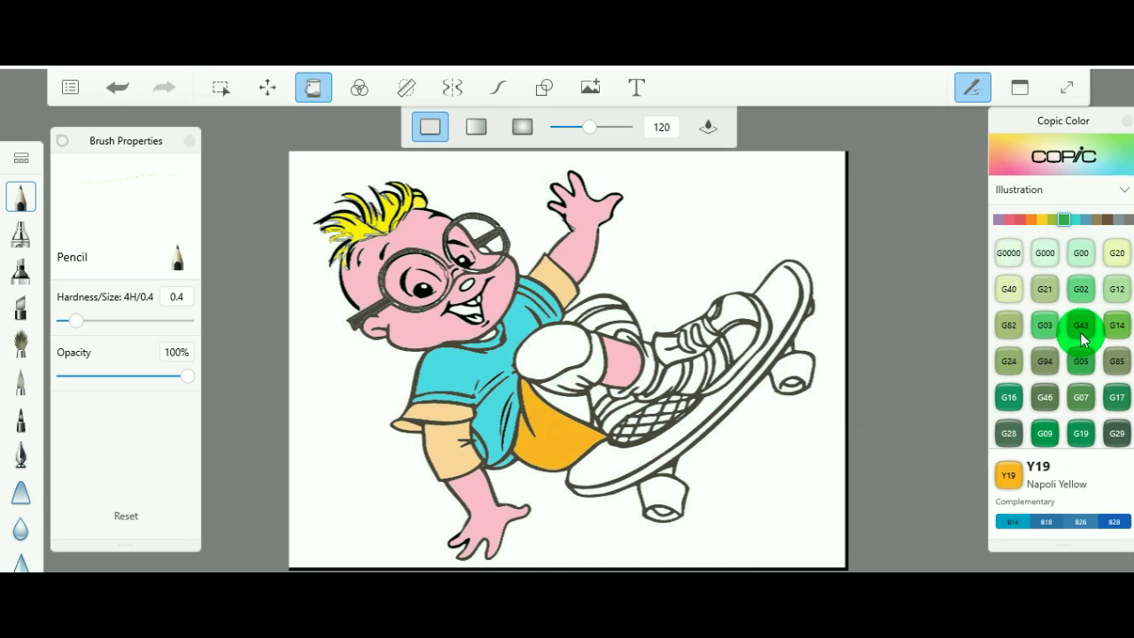
click(1080, 289)
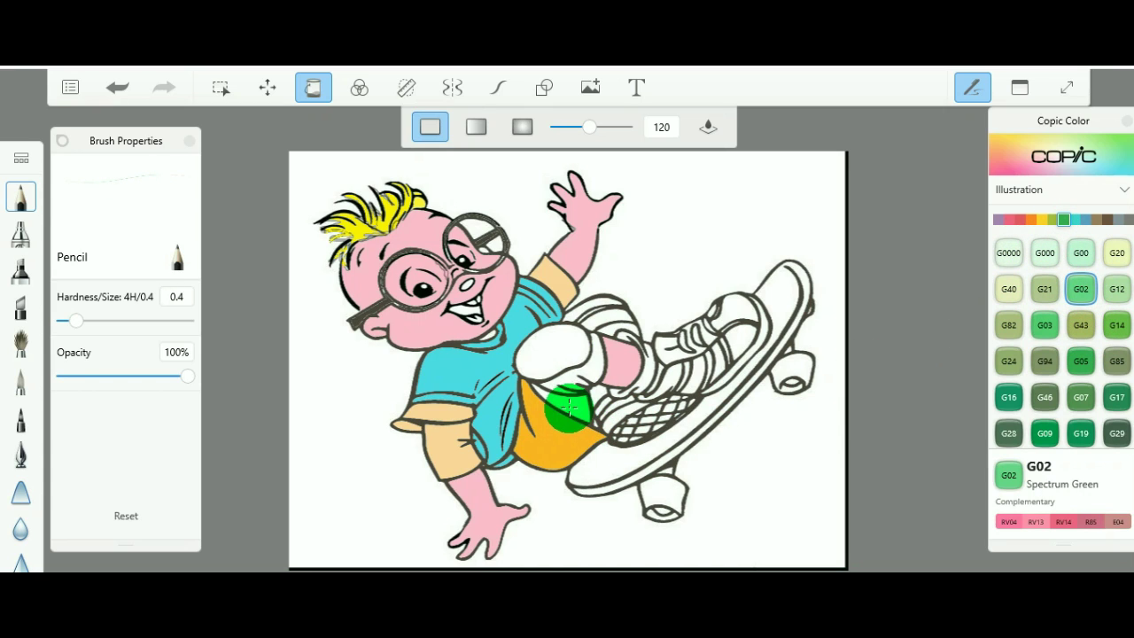
mouse_move(569, 405)
mouse_down()
mouse_move(584, 382)
mouse_move(573, 364)
mouse_move(618, 319)
mouse_move(628, 334)
mouse_up()
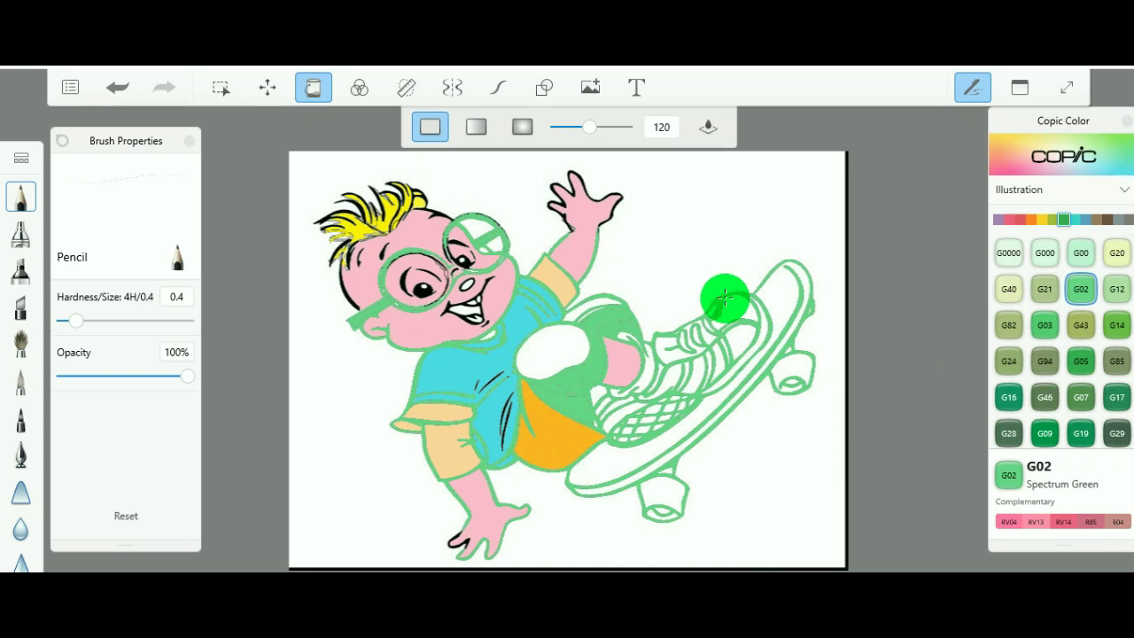
key(ctrl+z)
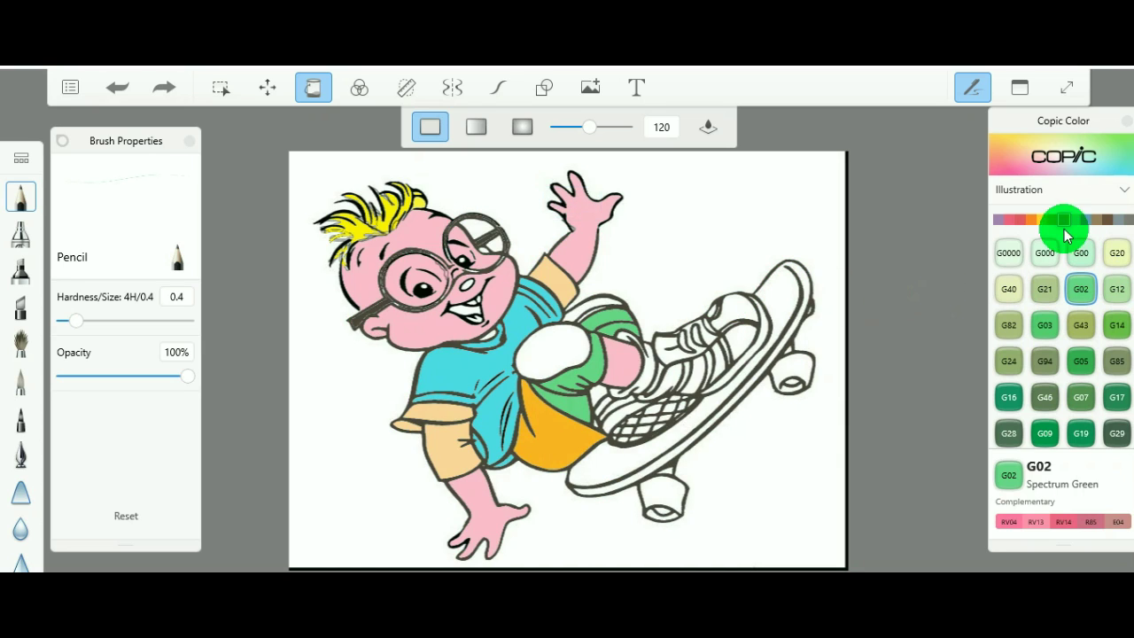
Step: Flood-fill the strip behind the knee and the skateboard deck with Copic BV13 Hydrangea Blue
click(1003, 222)
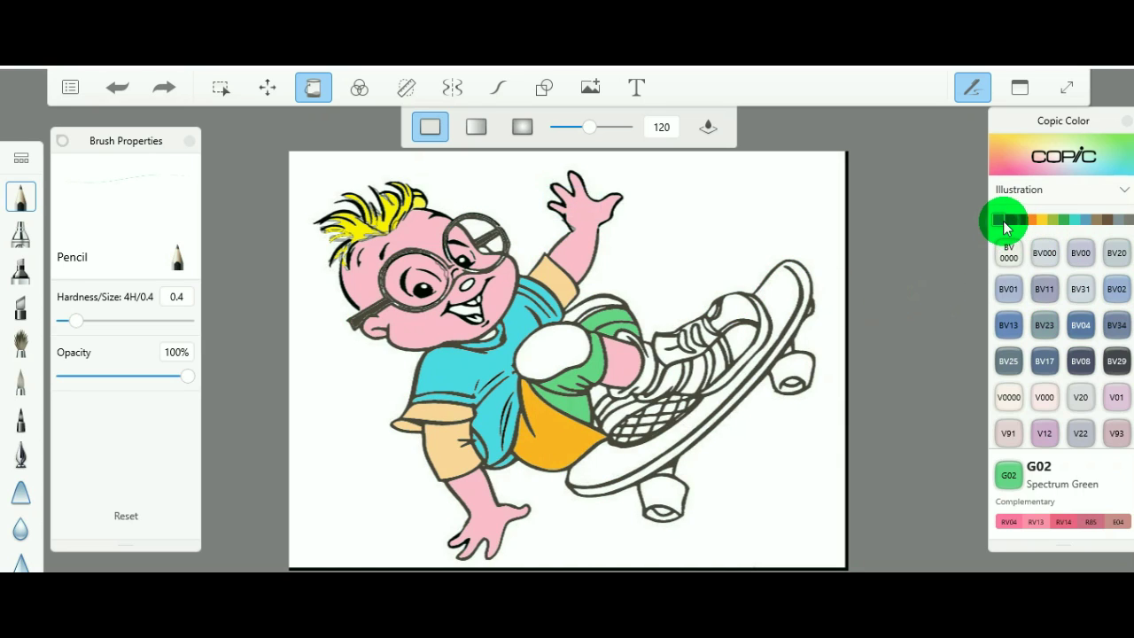
click(1010, 325)
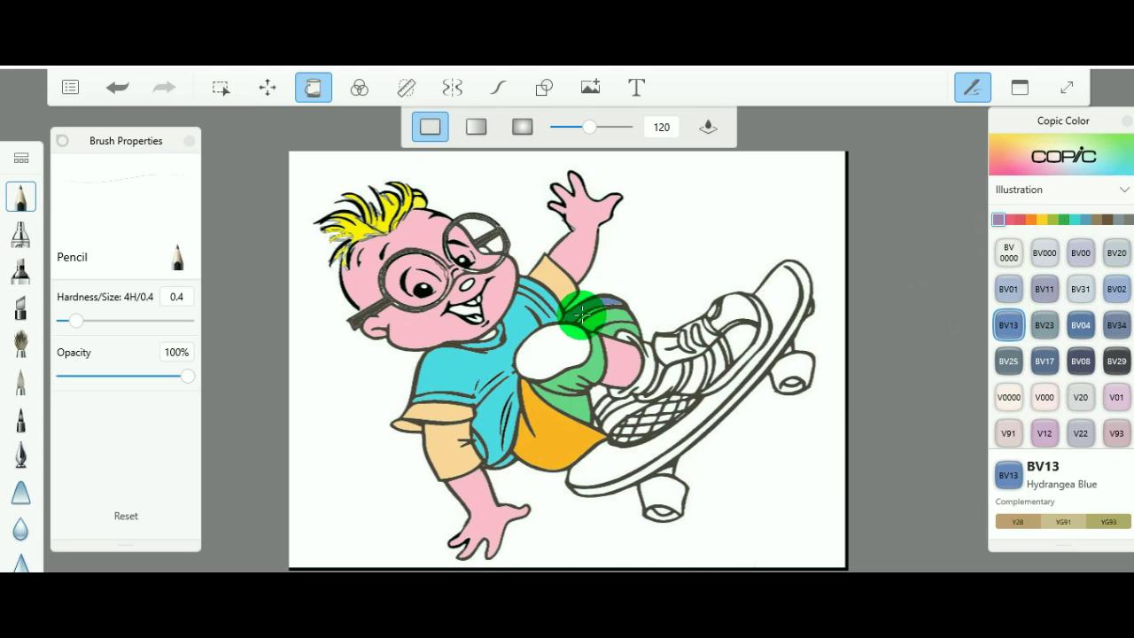
drag(586, 314, 607, 312)
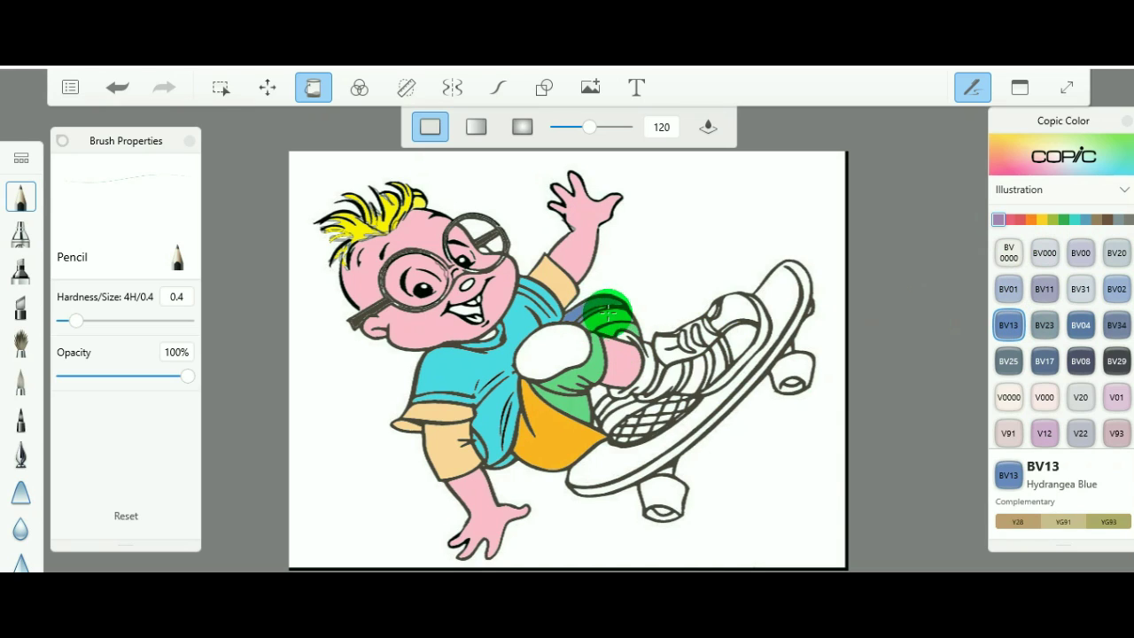
click(623, 476)
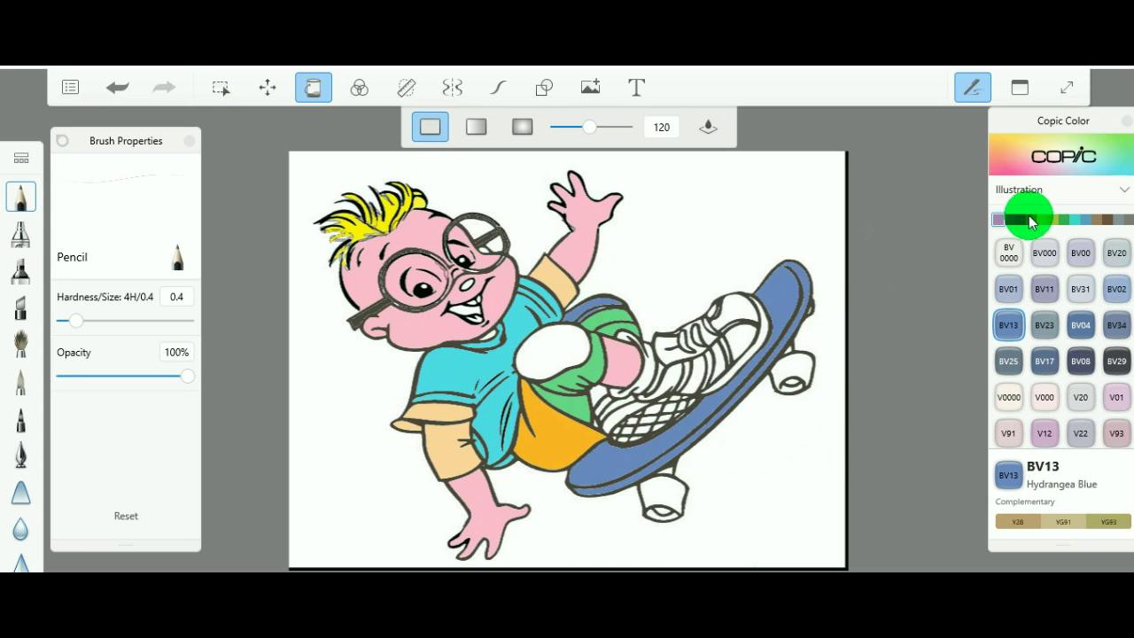
Step: Flood-fill both skateboard wheels and the mount above the lower wheel with Copic Y19 Napoli Yellow
click(1042, 220)
click(1076, 399)
click(790, 374)
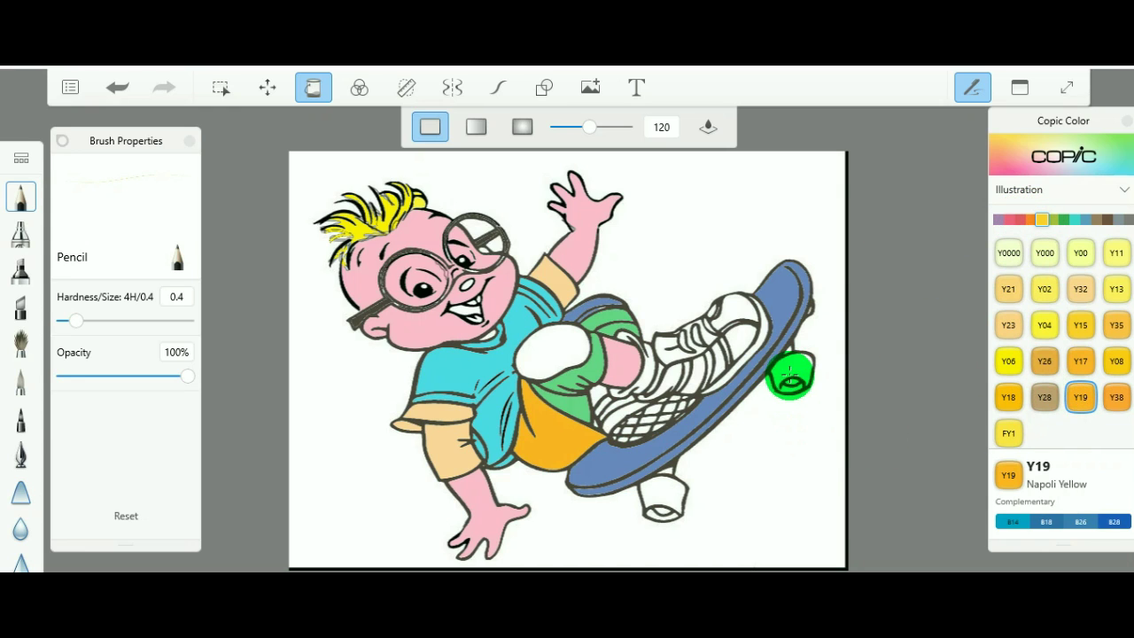
click(663, 484)
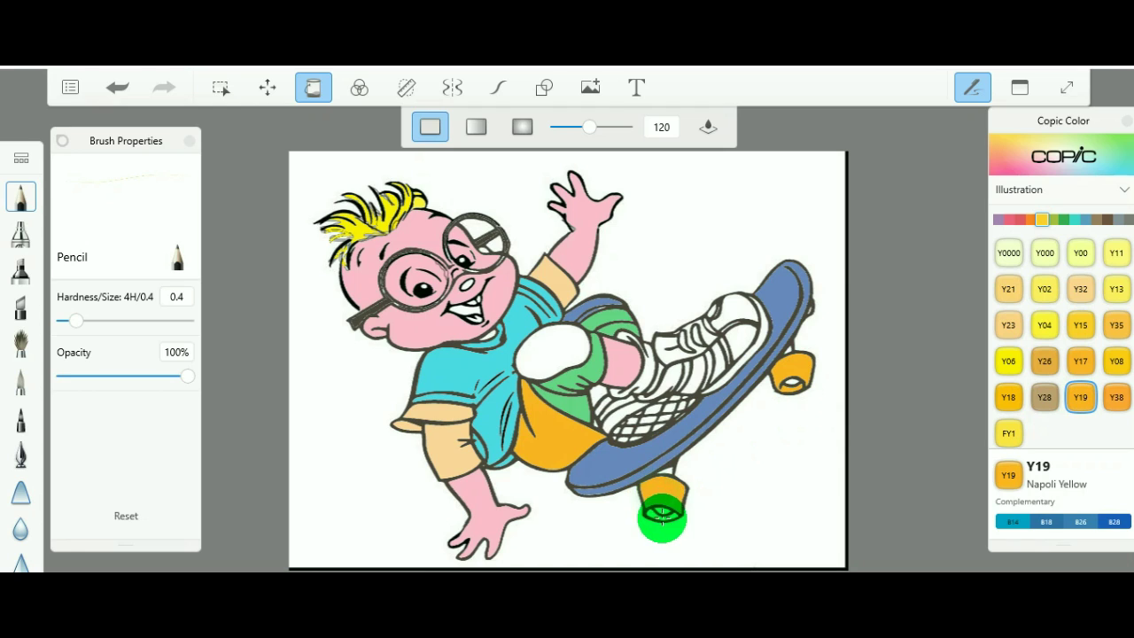
click(661, 517)
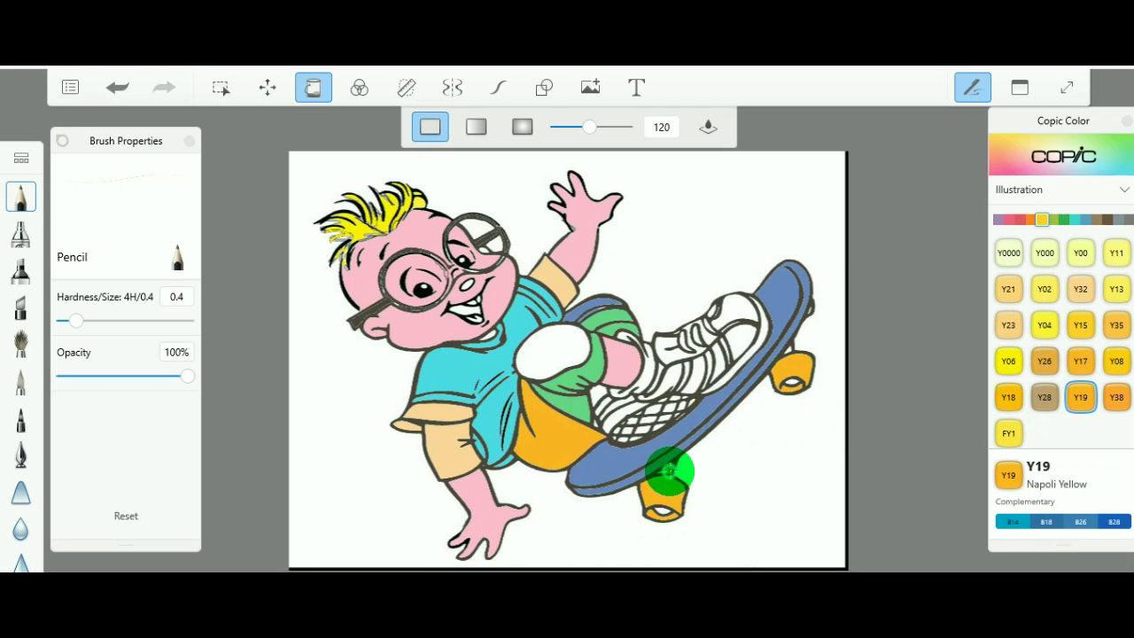
click(668, 471)
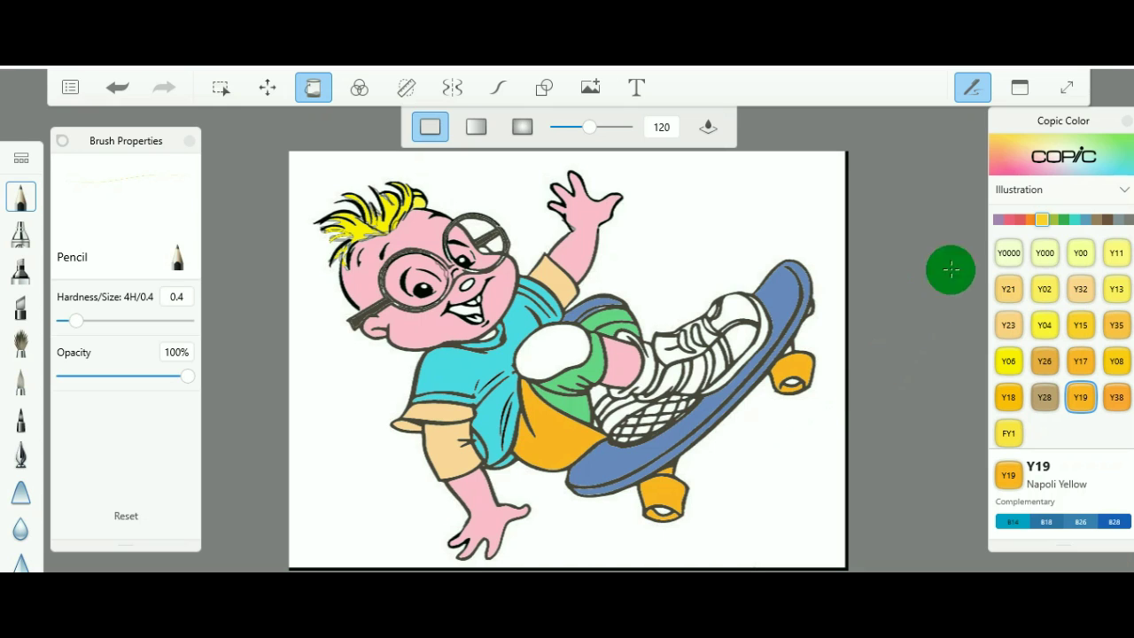
Step: Flood-fill the toe and side panels of the raised shoe with Copic YG06 Yellowish Green, undoing the fill that recolours the outlines
click(1086, 223)
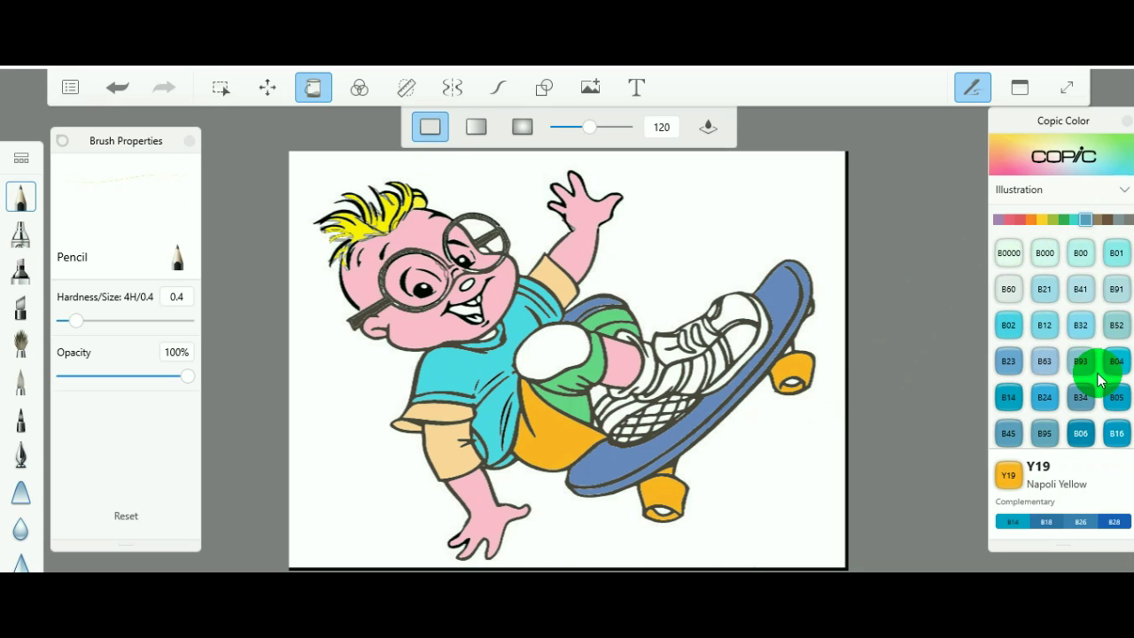
click(1074, 220)
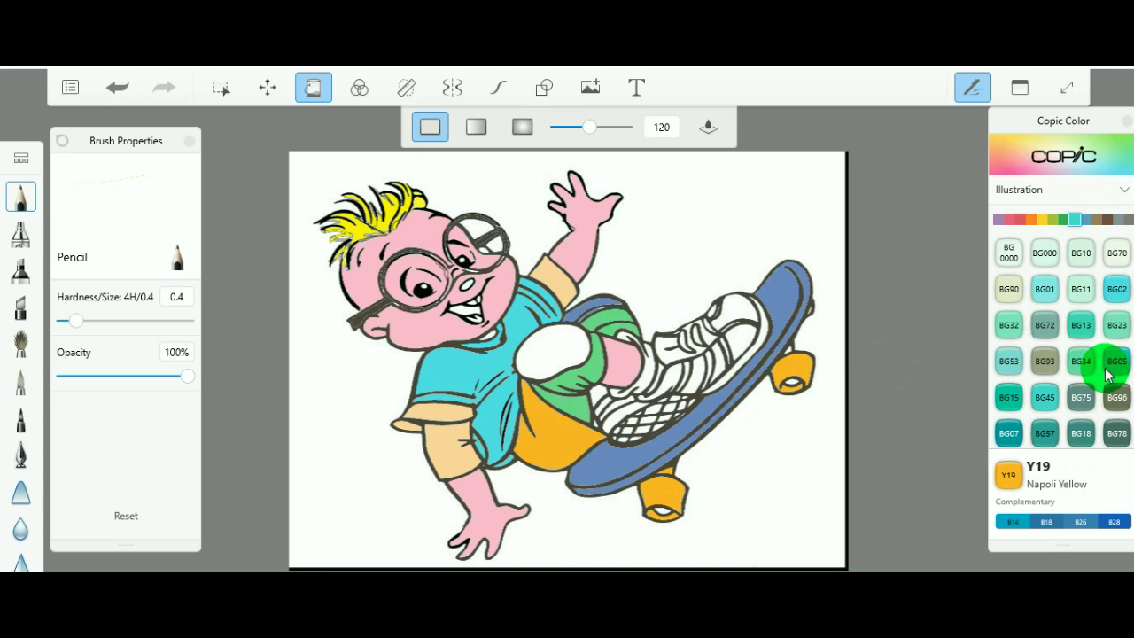
click(1052, 219)
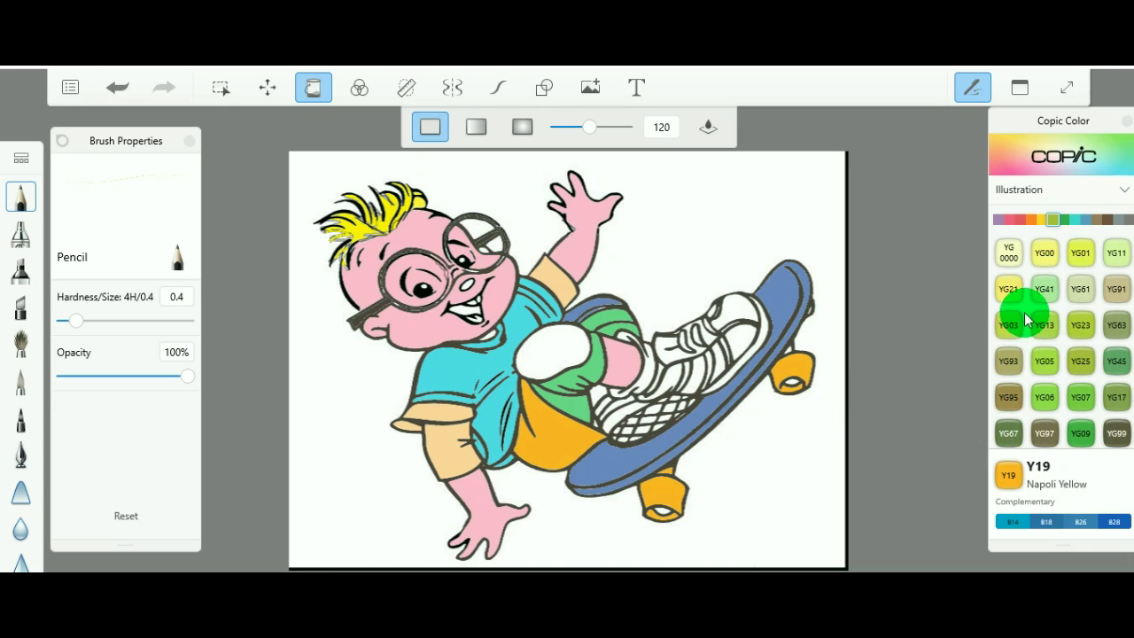
click(1045, 397)
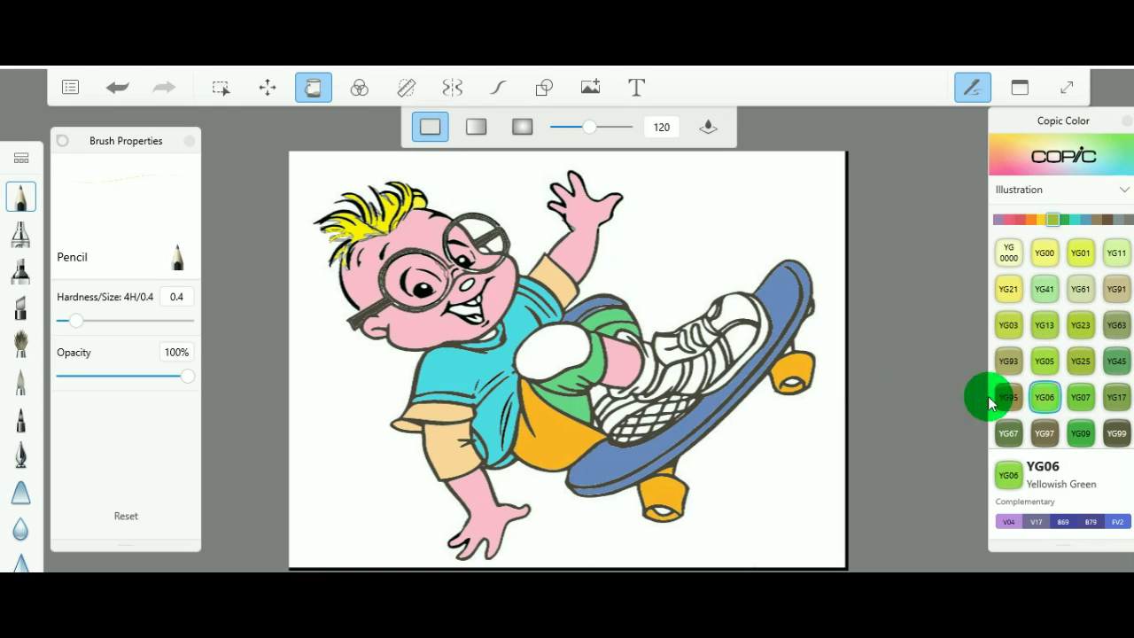
mouse_move(749, 338)
mouse_down()
mouse_move(732, 310)
mouse_move(692, 345)
mouse_move(708, 336)
mouse_move(718, 360)
mouse_move(679, 380)
mouse_move(716, 387)
mouse_move(723, 350)
mouse_up()
click(725, 348)
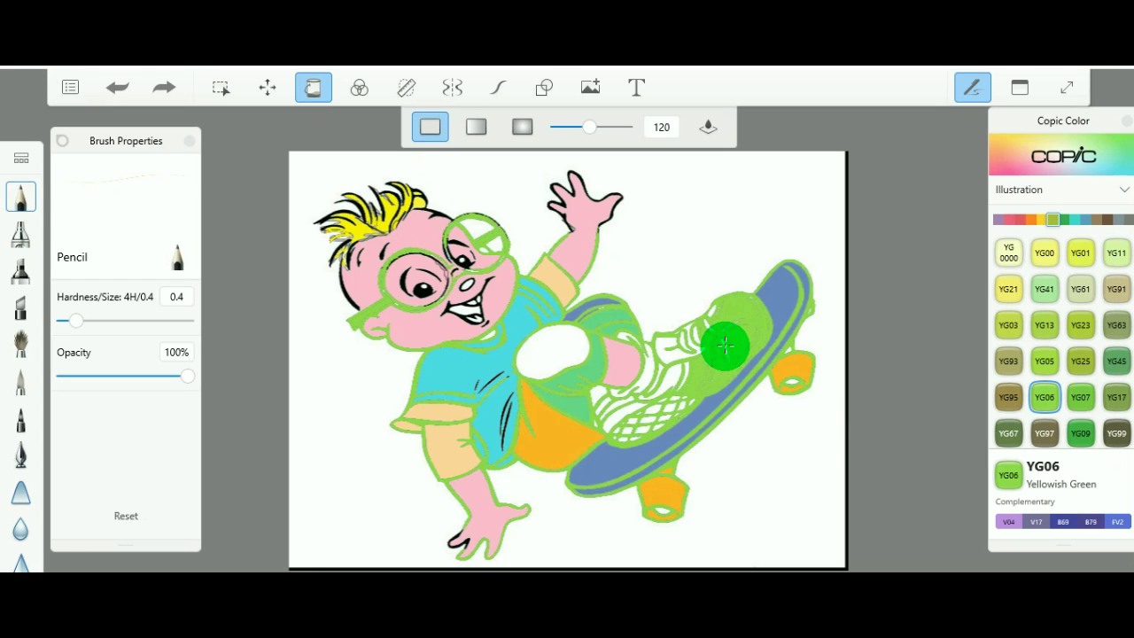
key(ctrl+z)
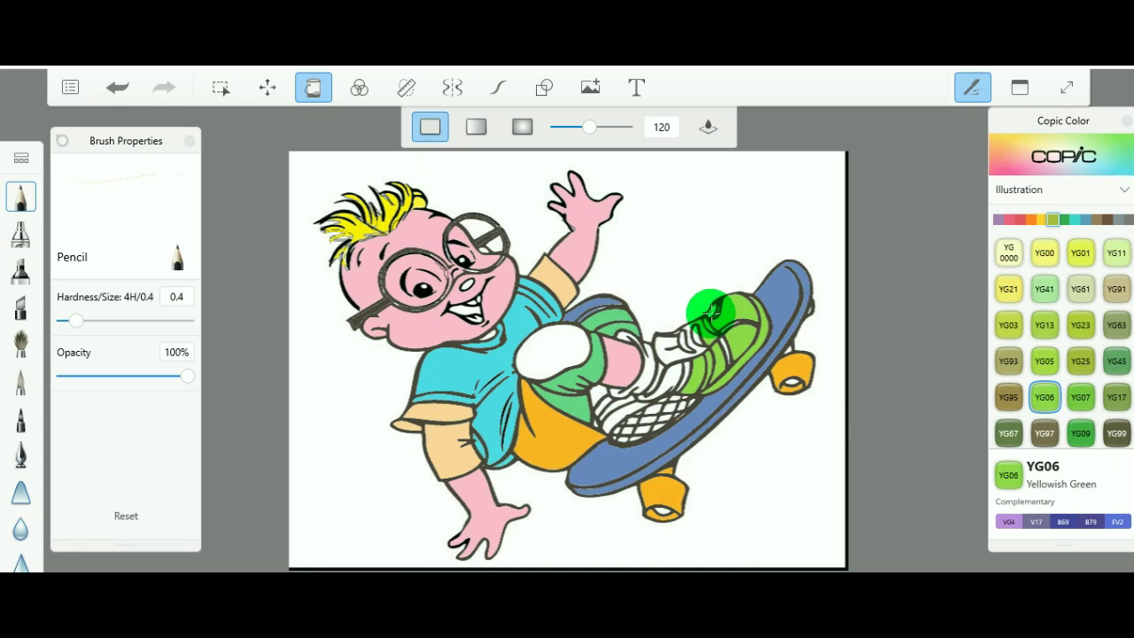
Step: Flood-fill the raised shoe's tongue, laces and ankle panels with the same Yellowish Green, undoing the fill that hits the outlines
drag(709, 310, 724, 328)
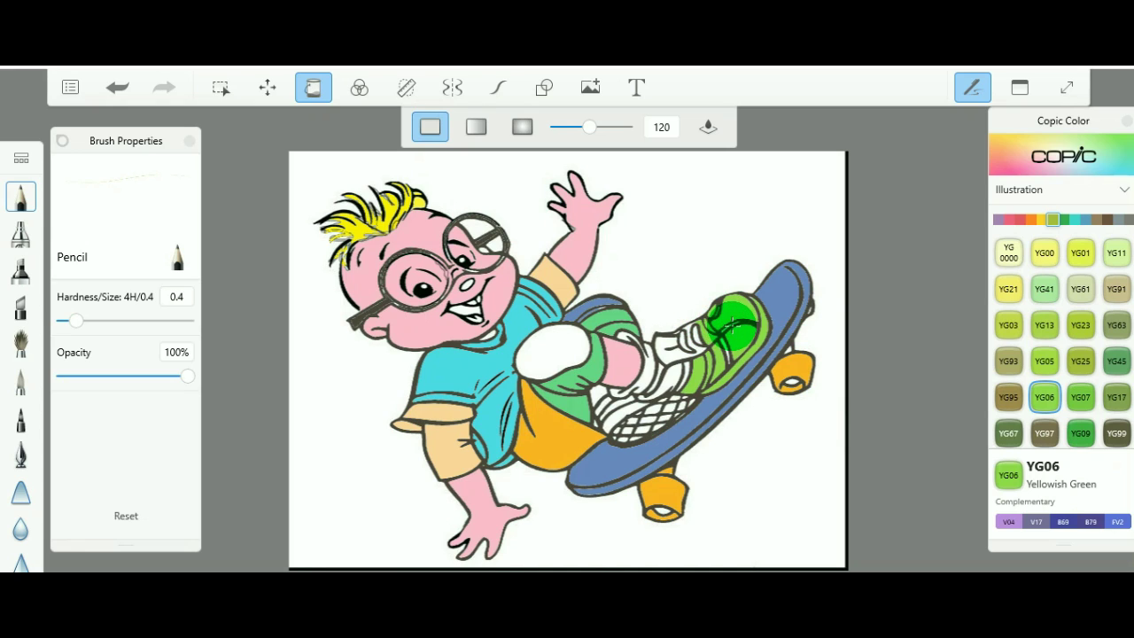
drag(732, 325, 697, 334)
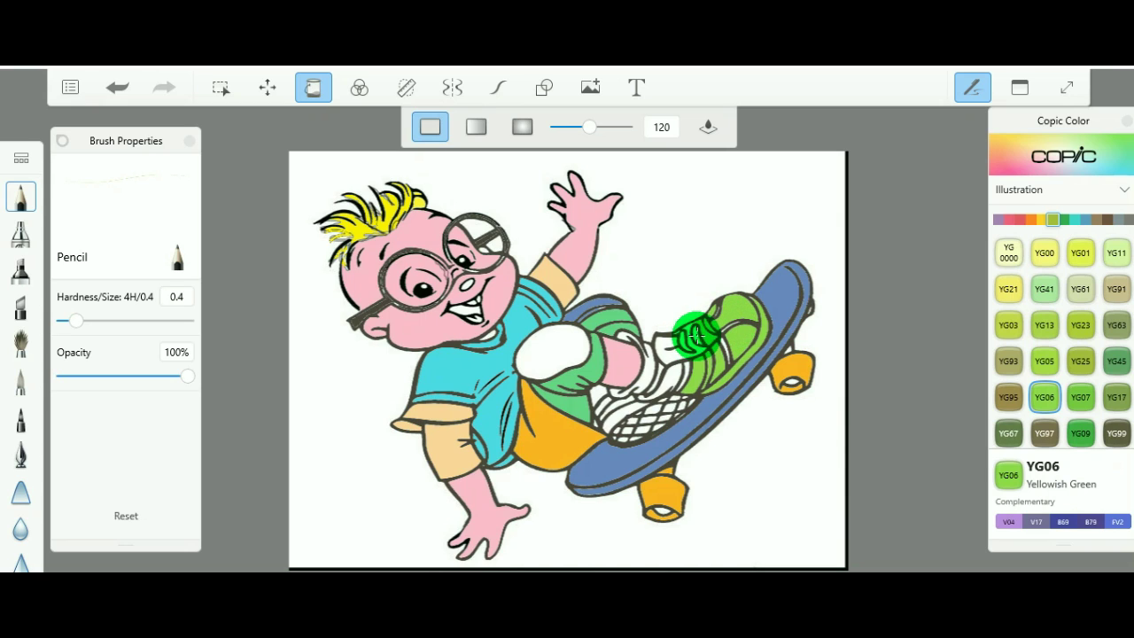
click(696, 344)
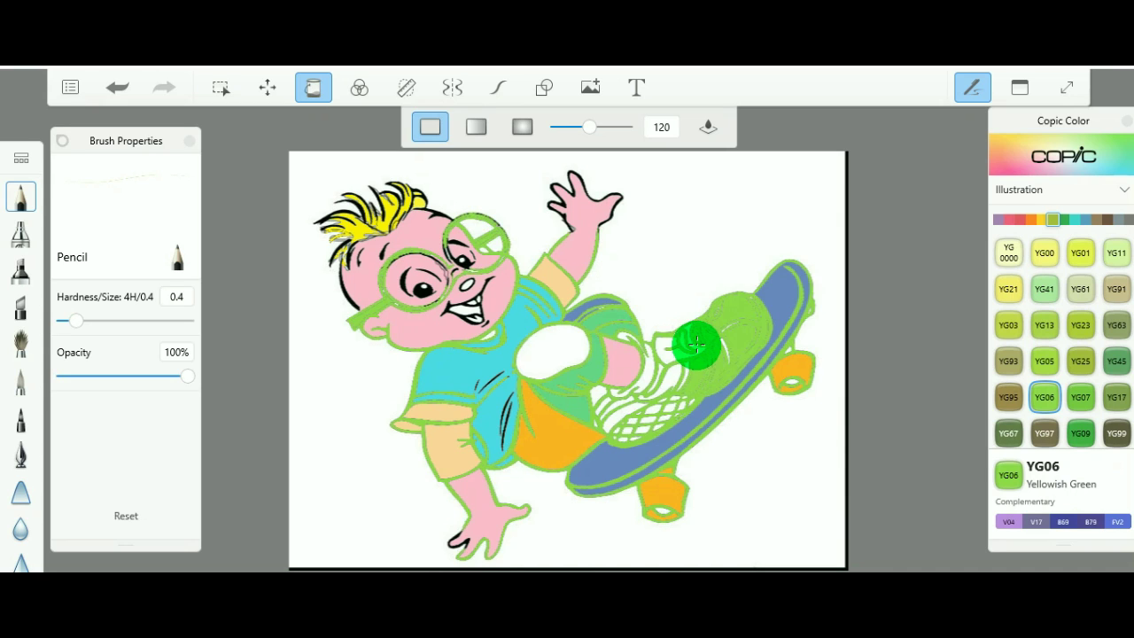
key(ctrl+z)
mouse_move(696, 343)
mouse_down()
mouse_move(677, 348)
mouse_move(685, 340)
mouse_move(671, 376)
mouse_move(685, 376)
mouse_move(658, 366)
mouse_up()
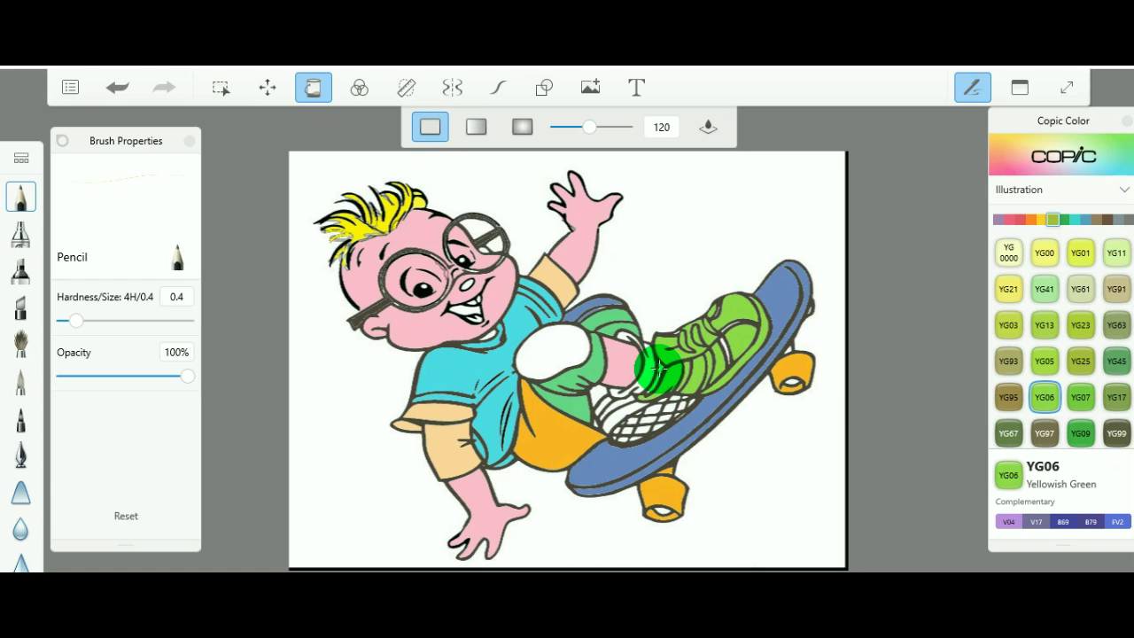
Step: Flood-fill the sock around the ankle with Copic Y23 Yellowish Beige
click(1038, 219)
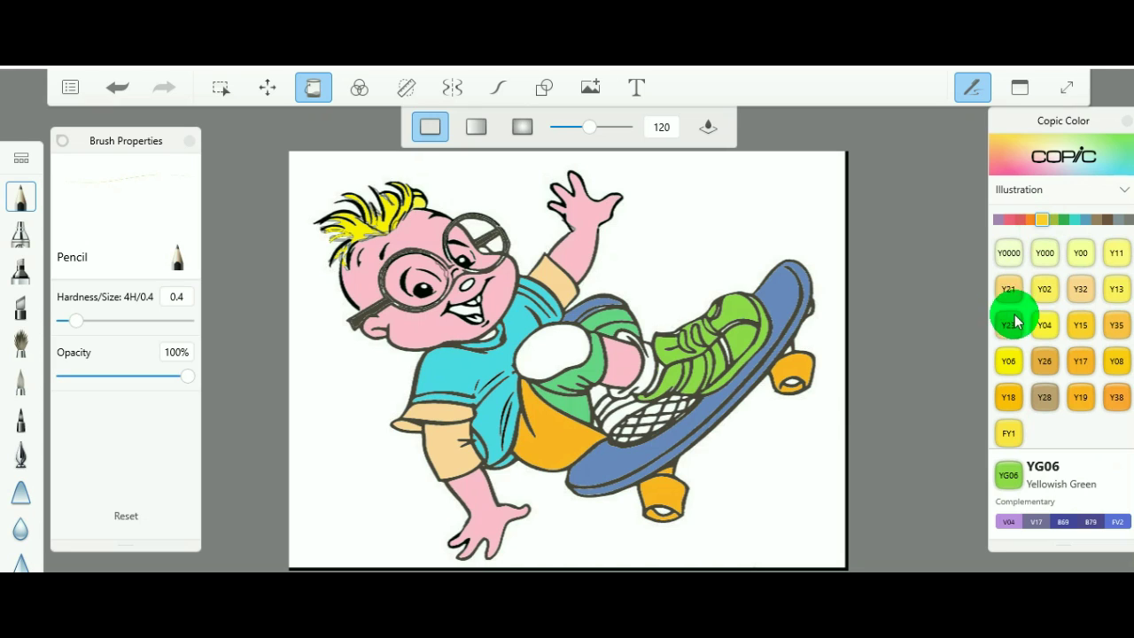
click(1010, 320)
mouse_move(783, 333)
mouse_down()
mouse_move(712, 342)
mouse_move(642, 371)
mouse_move(627, 334)
mouse_move(644, 338)
mouse_move(665, 371)
mouse_up()
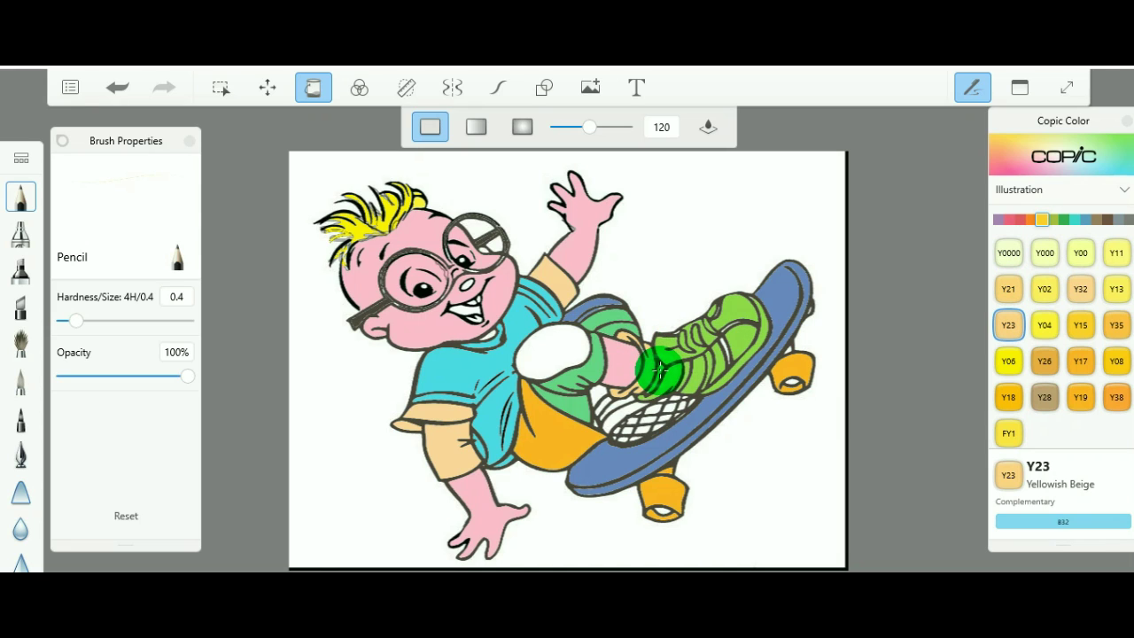
Step: Flood-fill the upper parts of the other shoe, above its mesh sole, with Copic YG09 Lettuce Green
click(1059, 221)
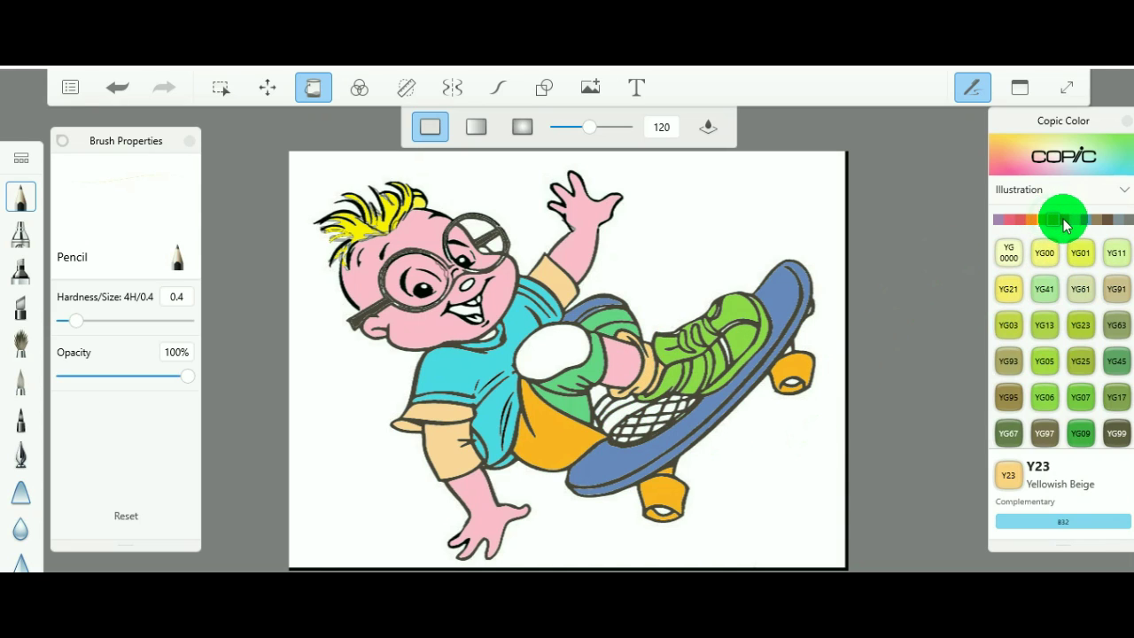
click(1082, 432)
mouse_move(630, 389)
mouse_down()
mouse_move(609, 401)
mouse_move(619, 412)
mouse_move(589, 403)
mouse_up()
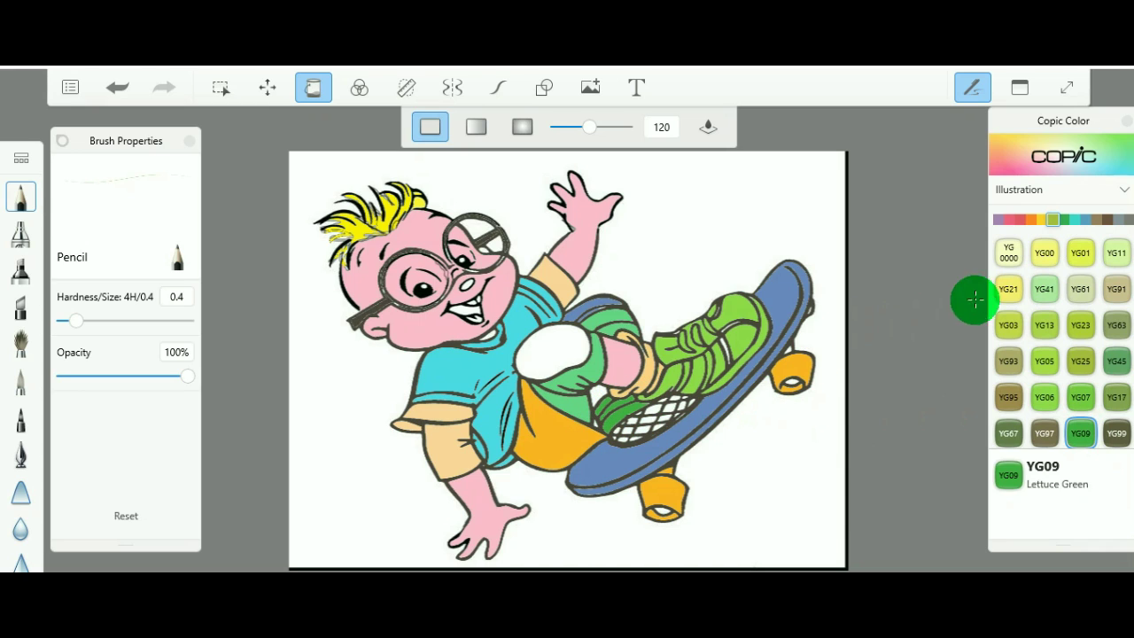
Step: Flood-fill the round knee and the small gap below the trouser leg with Copic Y04 Acacia
click(1041, 220)
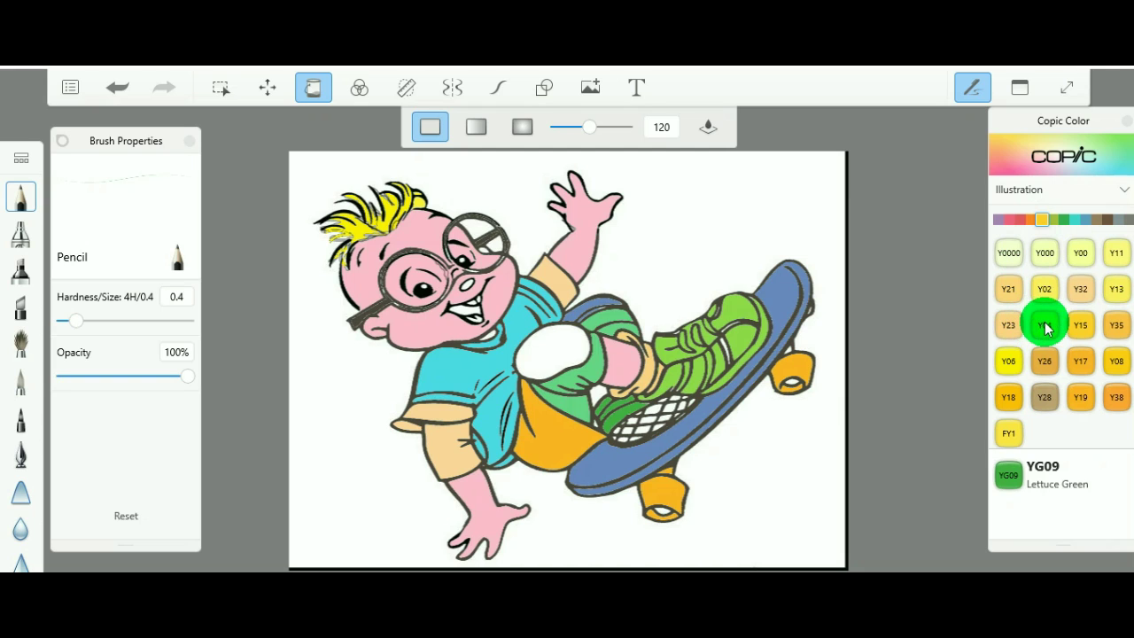
click(1043, 326)
mouse_move(573, 342)
mouse_down()
mouse_move(552, 346)
mouse_move(570, 344)
mouse_move(580, 390)
mouse_up()
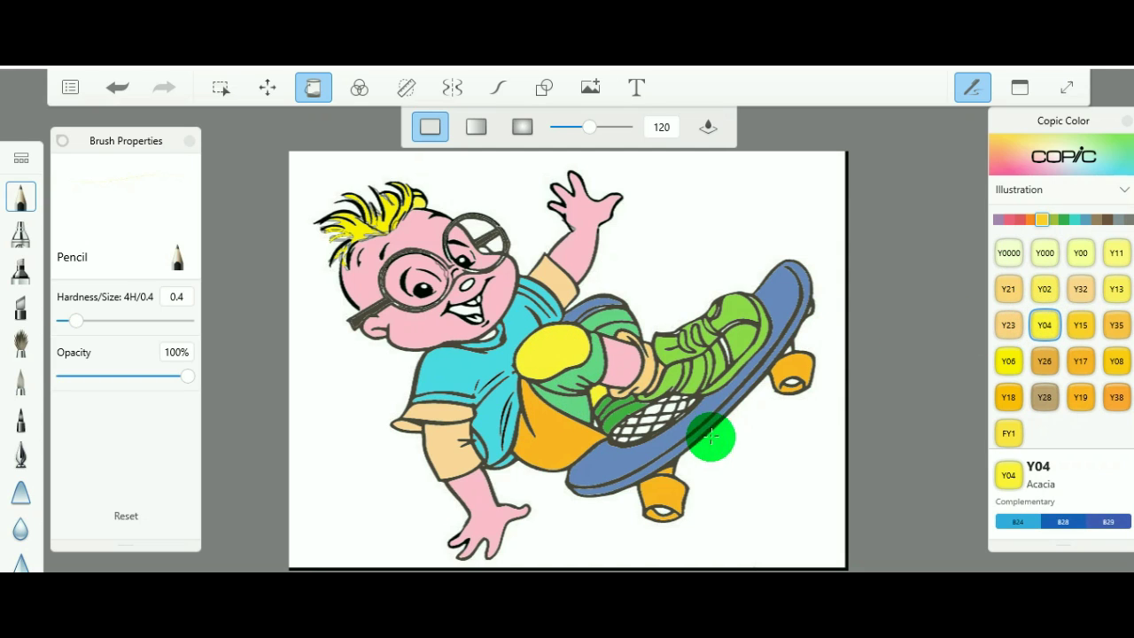
Step: Flood-fill all the mesh cells of the shoe sole with Copic BV08 Blue Violet
click(998, 220)
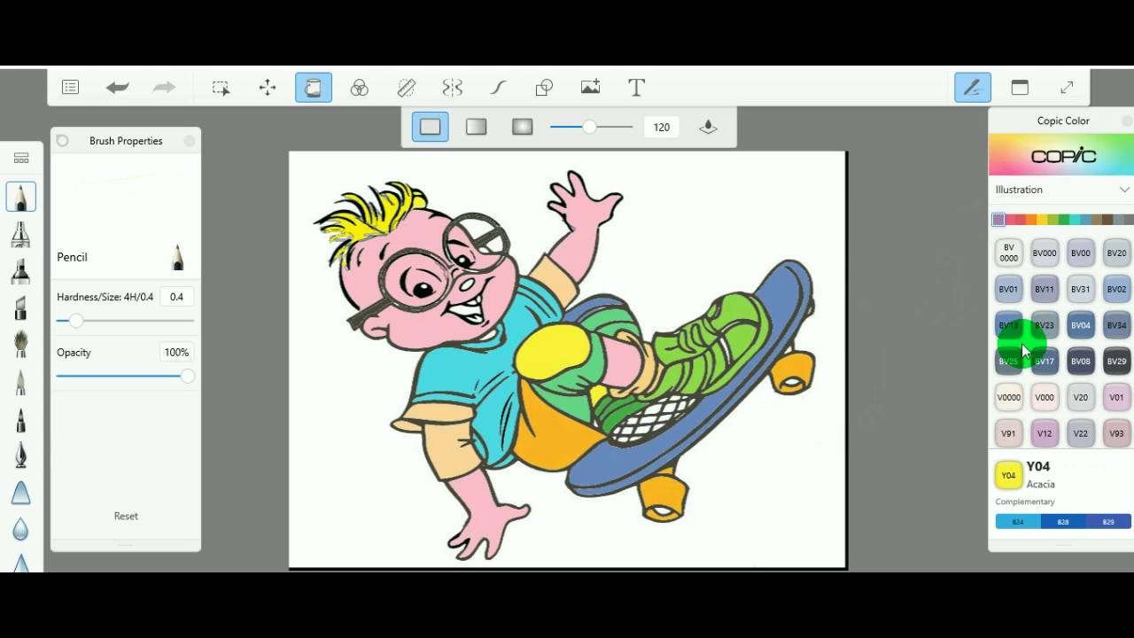
click(1081, 360)
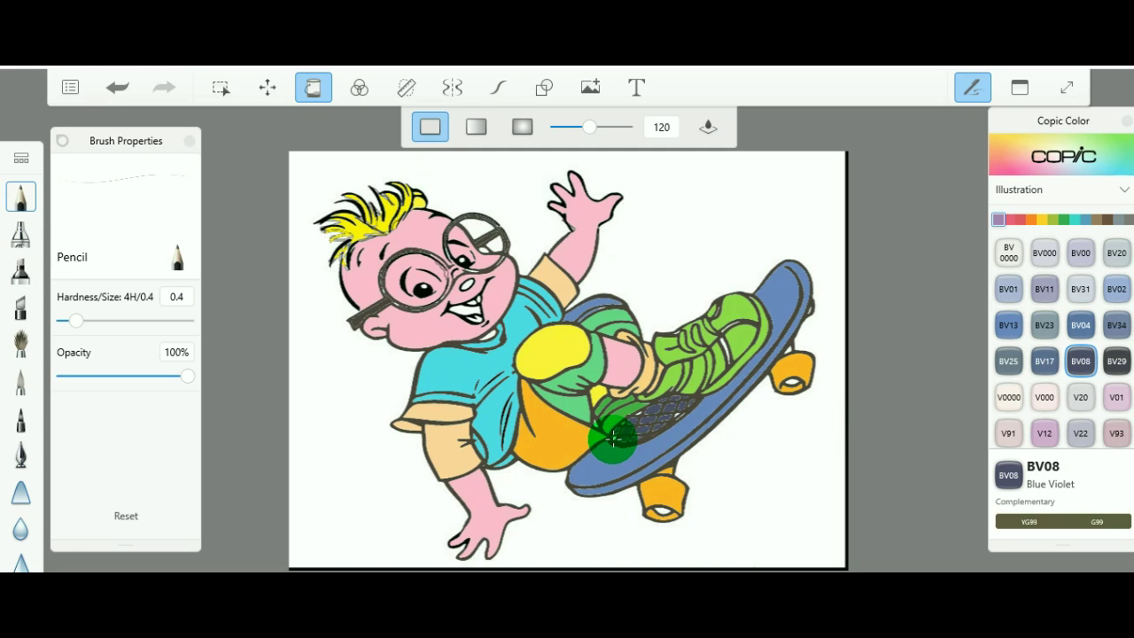
drag(613, 438, 660, 424)
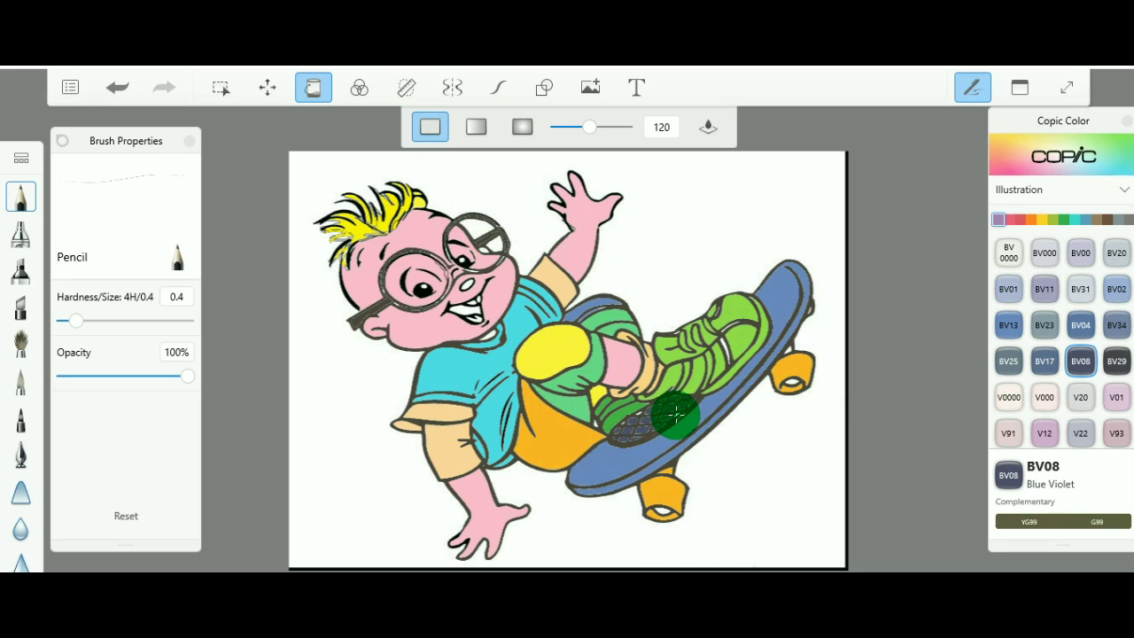
drag(675, 414, 636, 416)
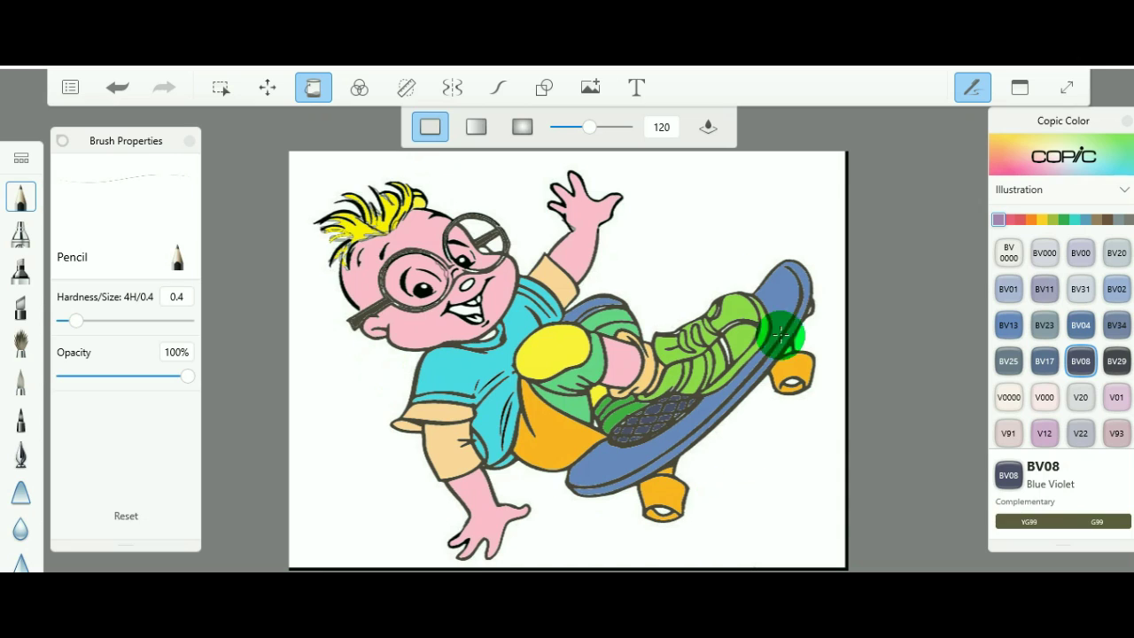
Step: Flood-fill the teeth and inside of the boy's mouth with Copic BG93 Green Gray
click(1008, 219)
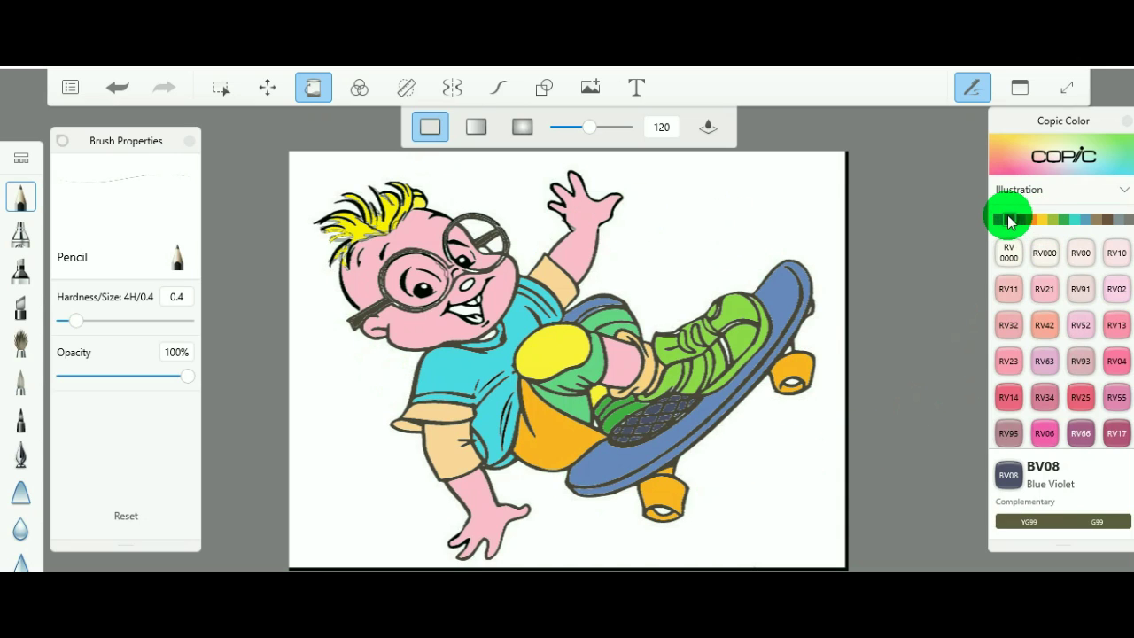
click(1043, 361)
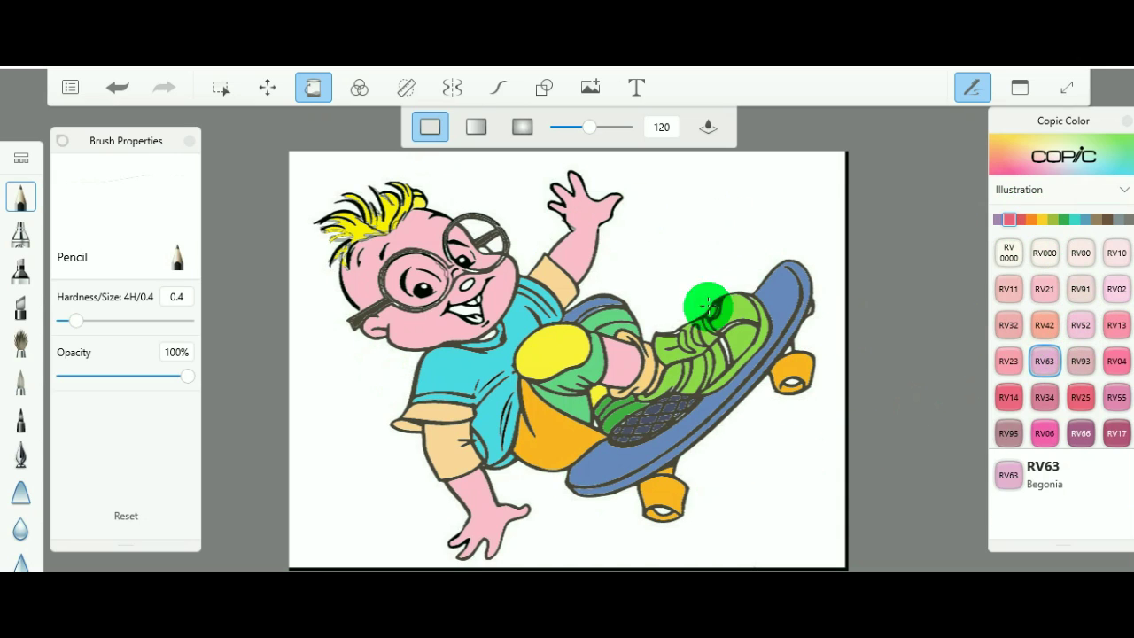
click(1074, 220)
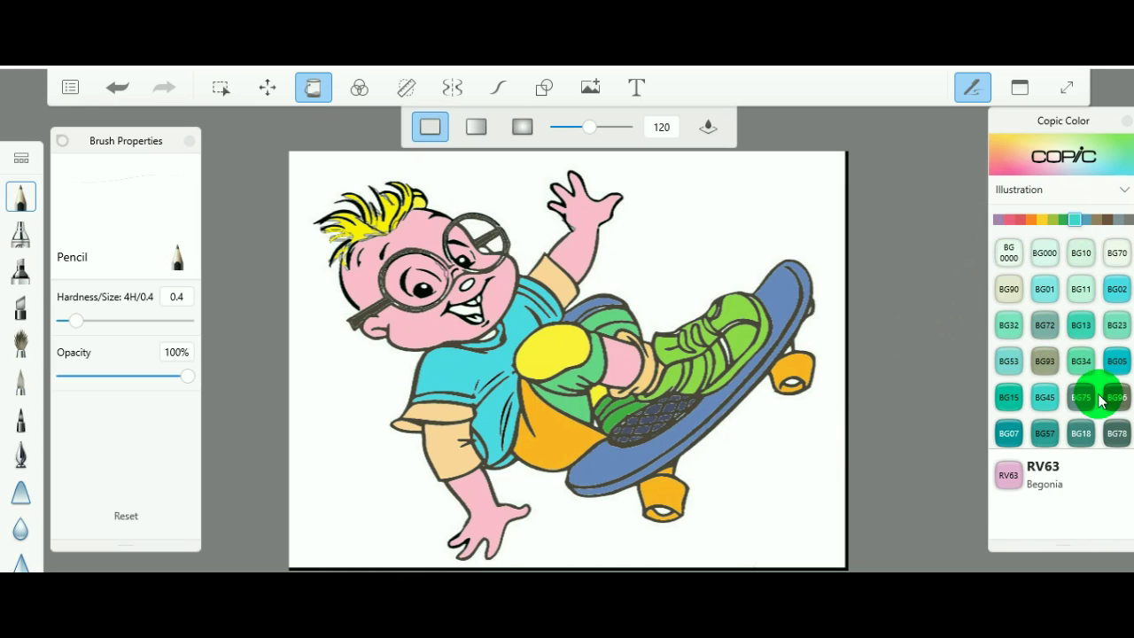
click(1045, 361)
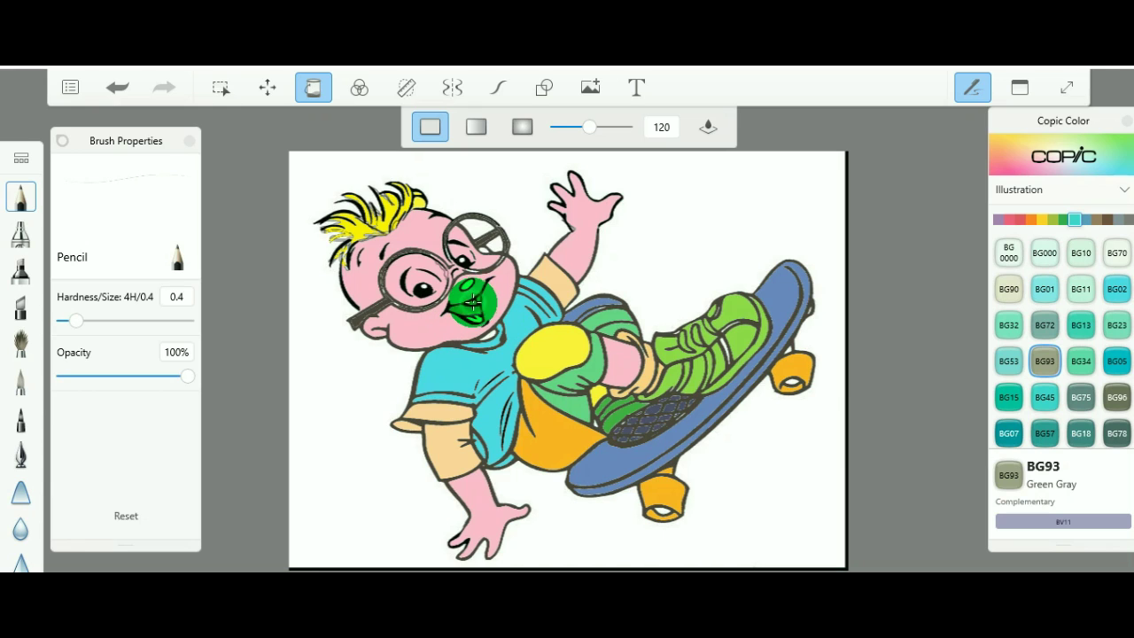
drag(478, 319, 470, 278)
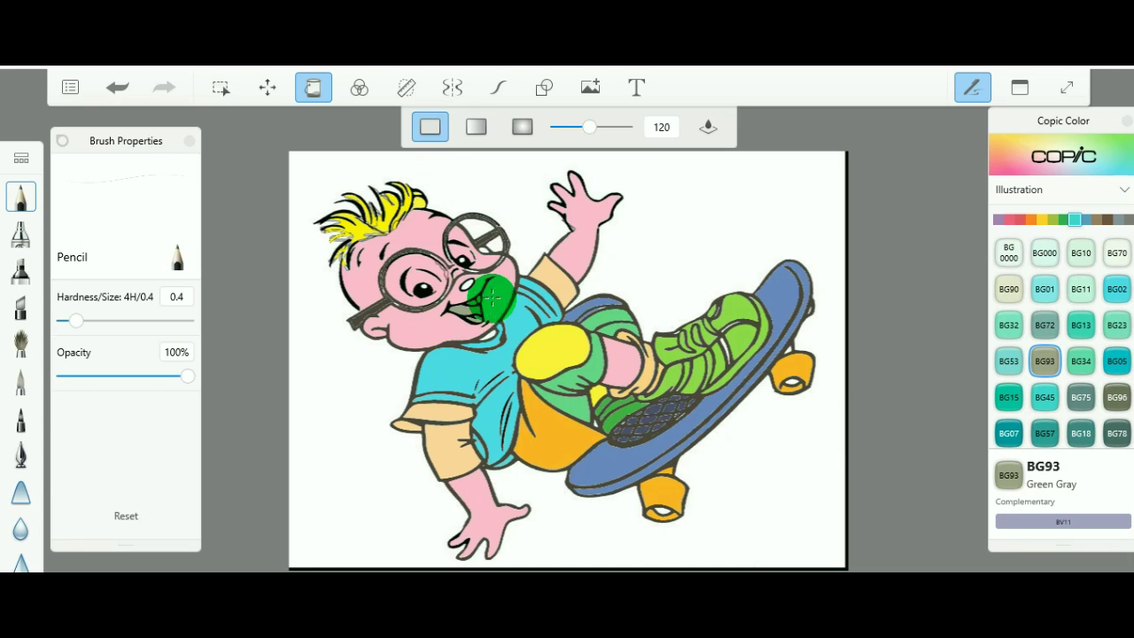
Step: Flood-fill the tip of the boy's nose with Copic RV66 Raspberry
click(1010, 221)
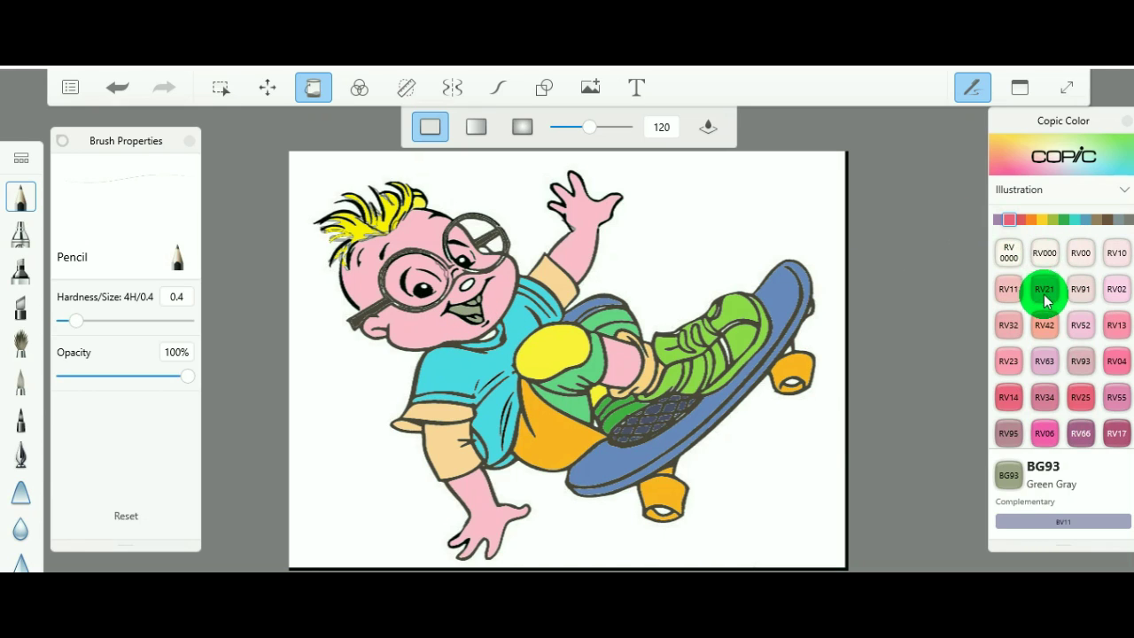
click(1043, 325)
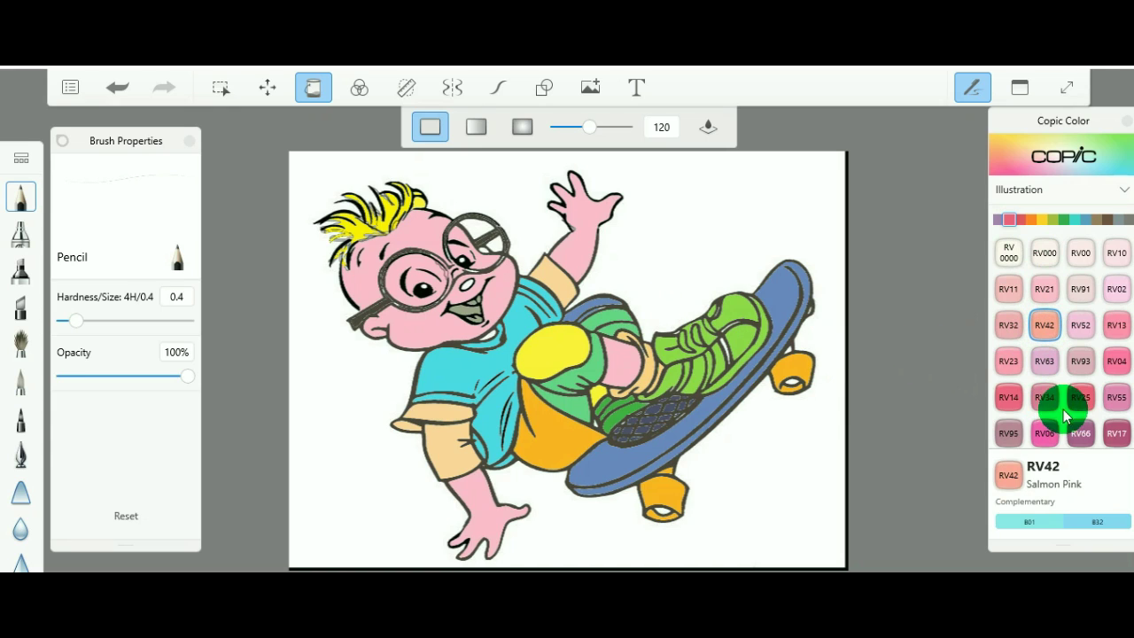
click(1080, 433)
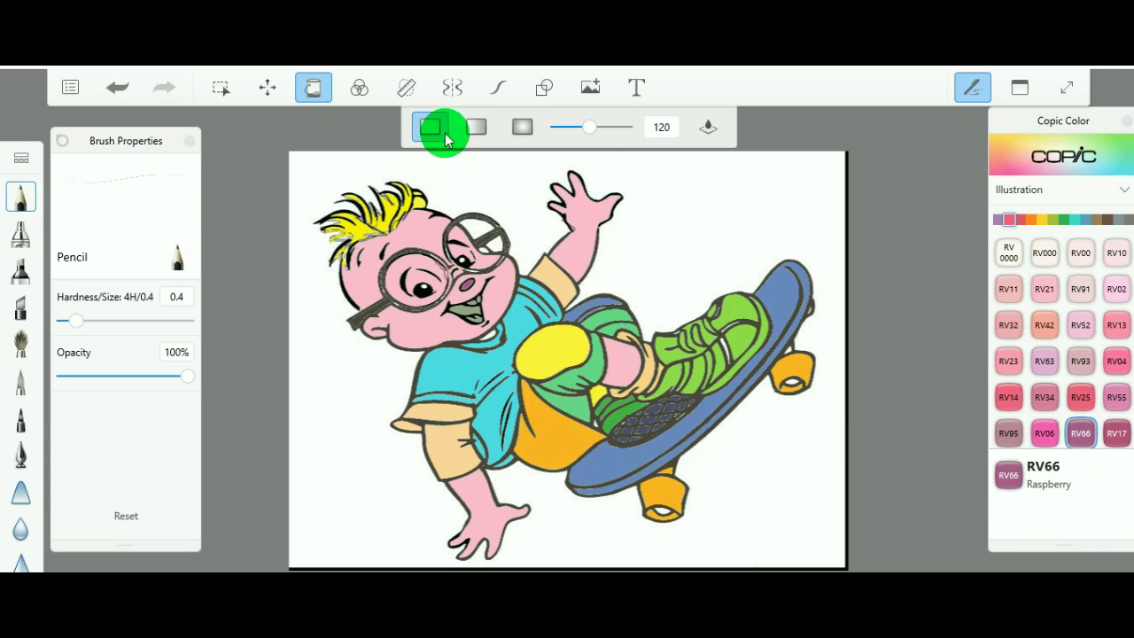
Step: Add the text "Complet" in black across the middle of the drawing
click(636, 87)
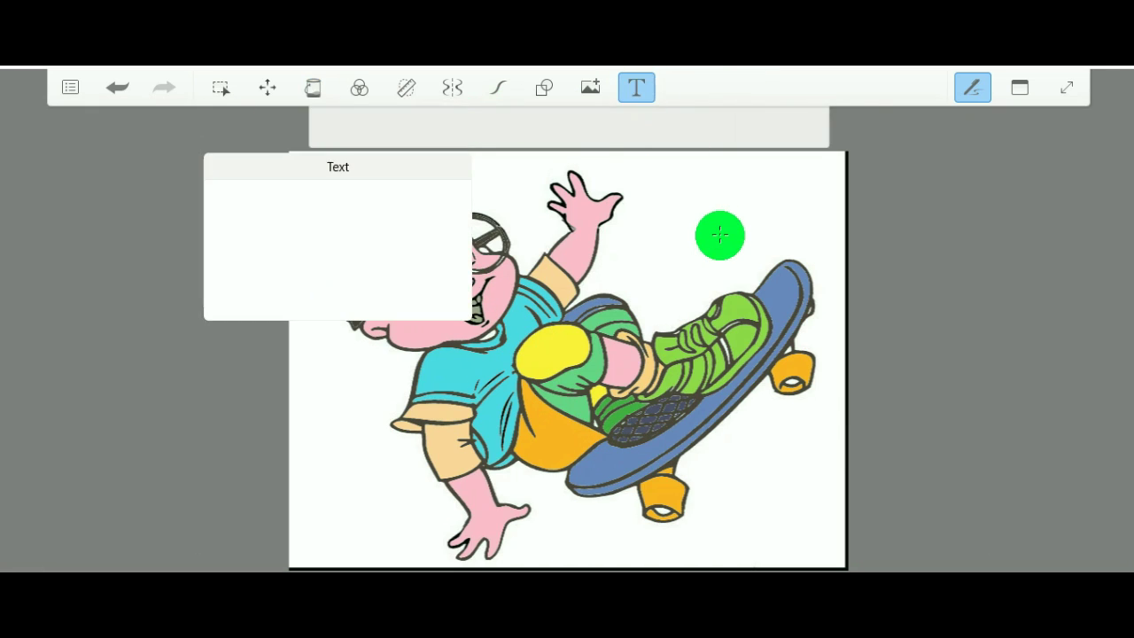
text(Complet)
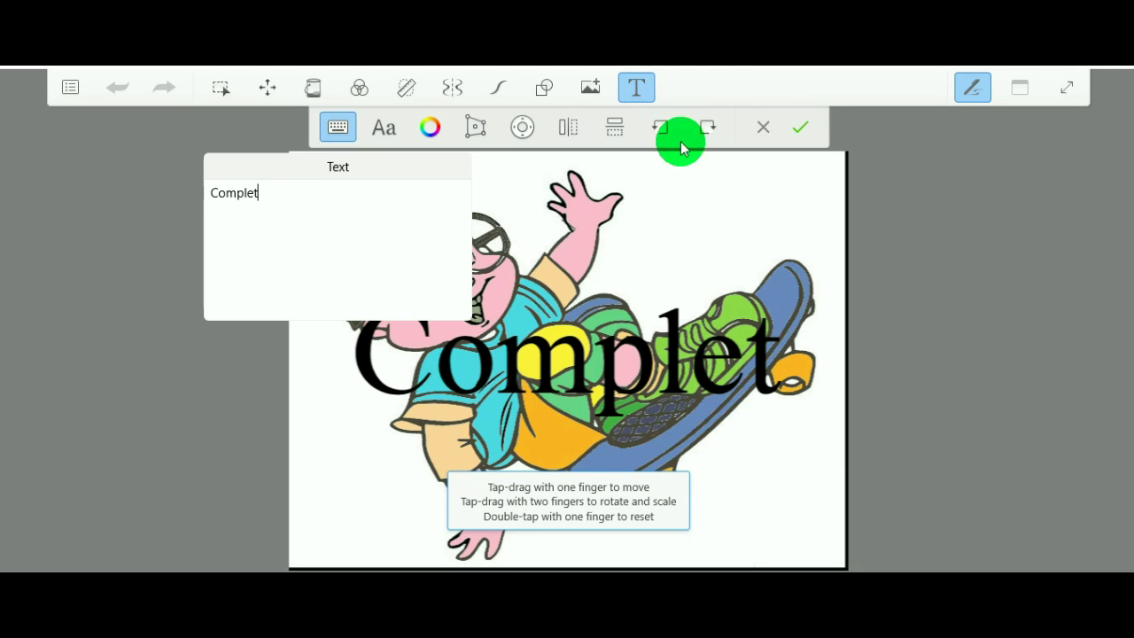
click(475, 127)
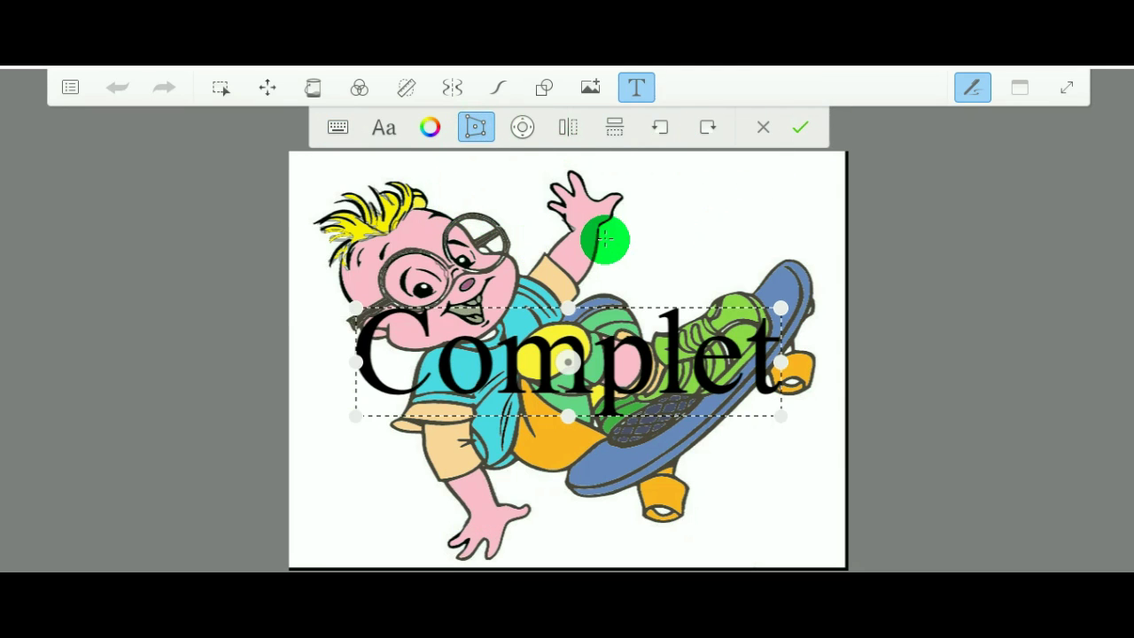
click(795, 131)
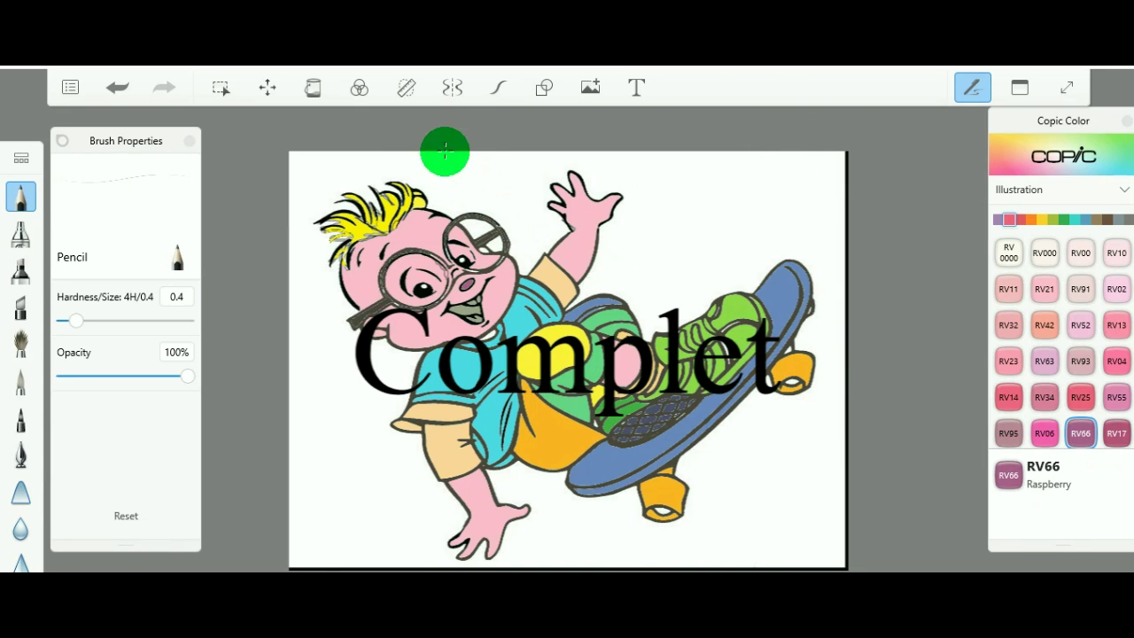
click(634, 87)
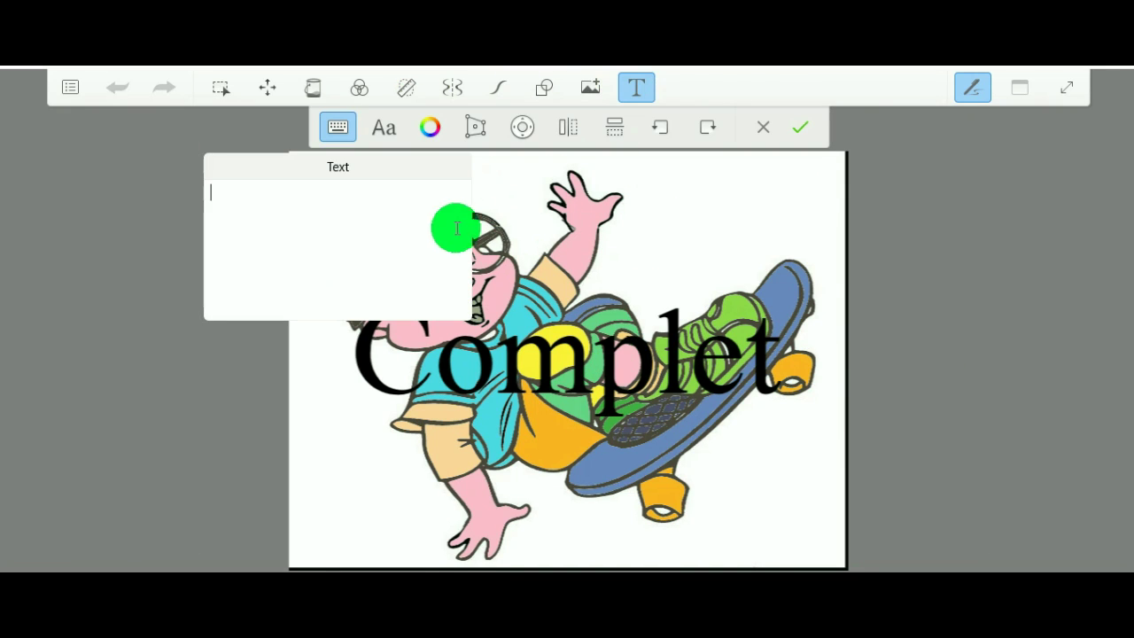
click(475, 127)
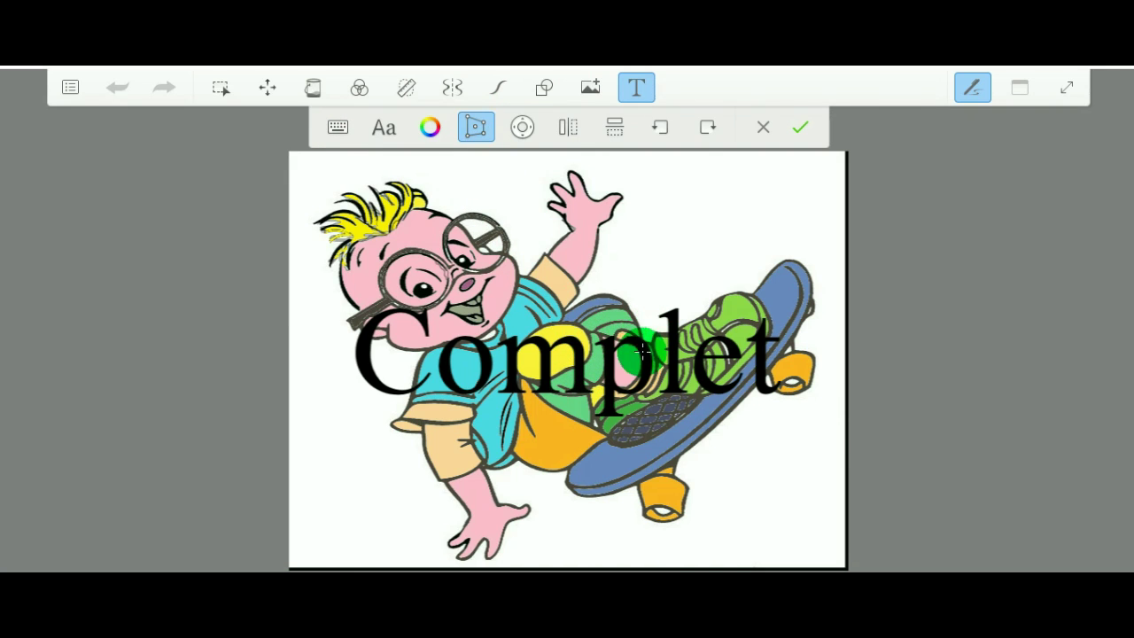
click(760, 130)
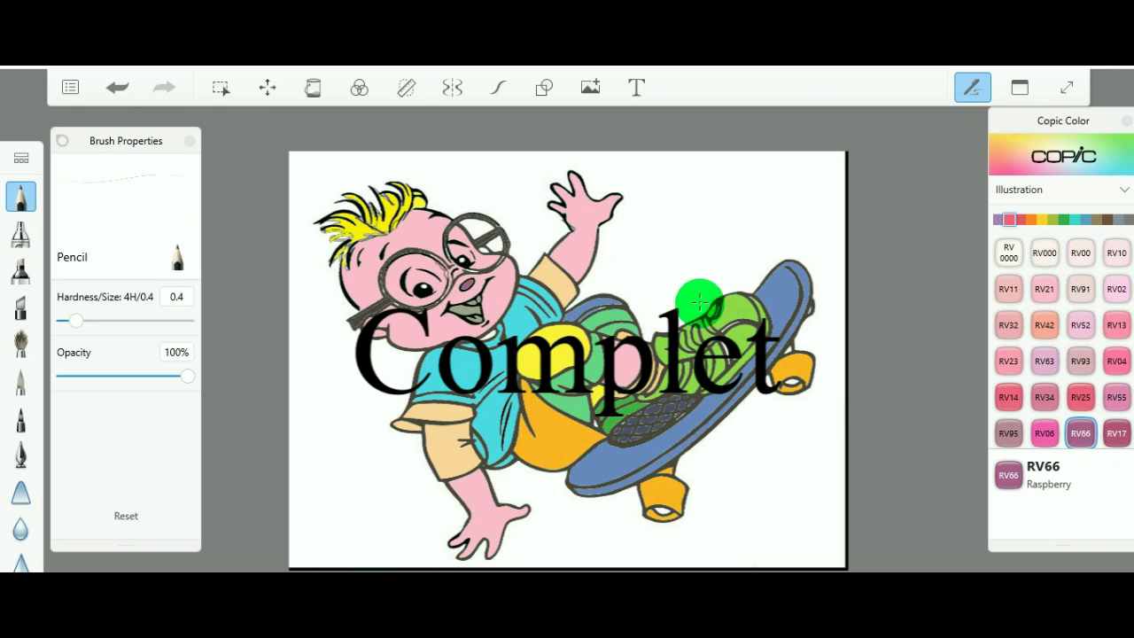
click(636, 96)
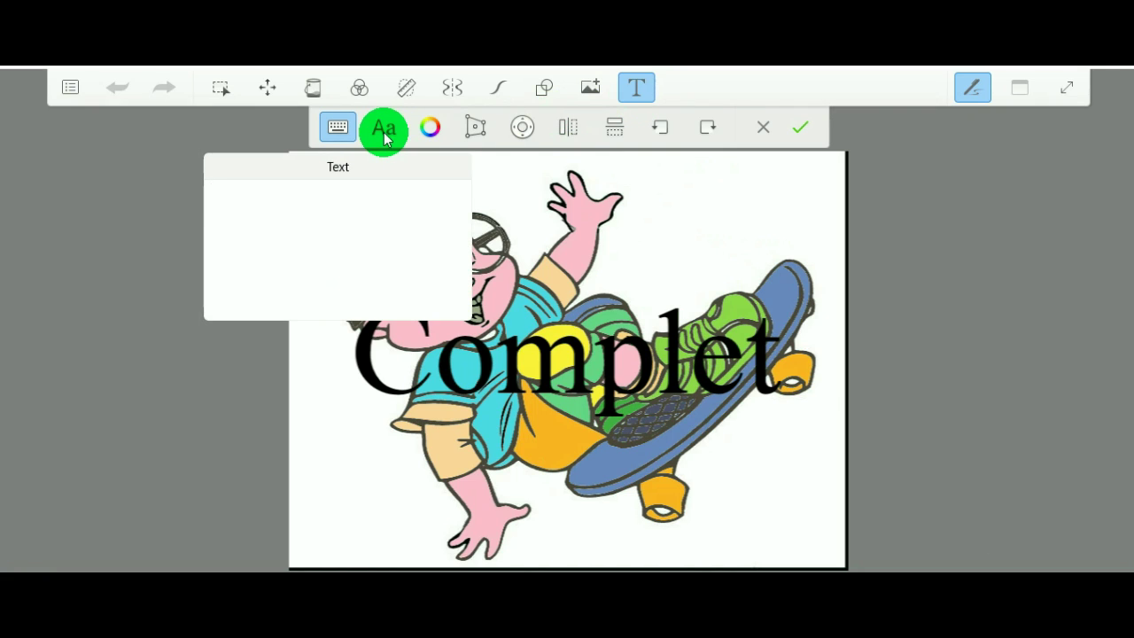
click(337, 126)
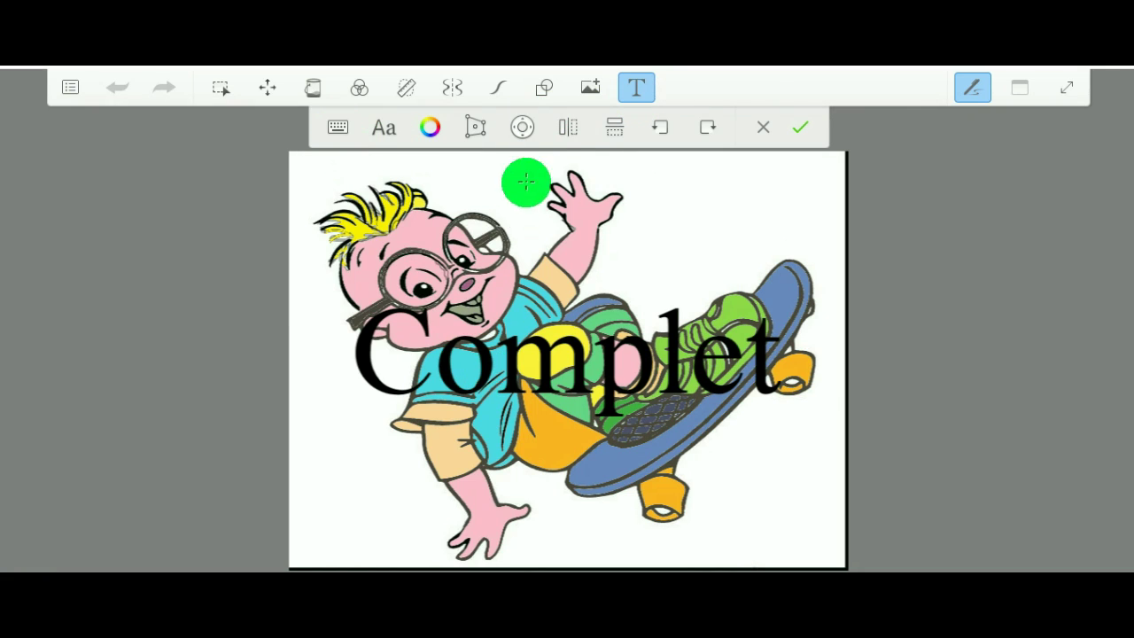
Step: Move the "Complet" text off the canvas, clear of the skateboarding boy
click(262, 88)
drag(633, 336, 972, 200)
click(71, 89)
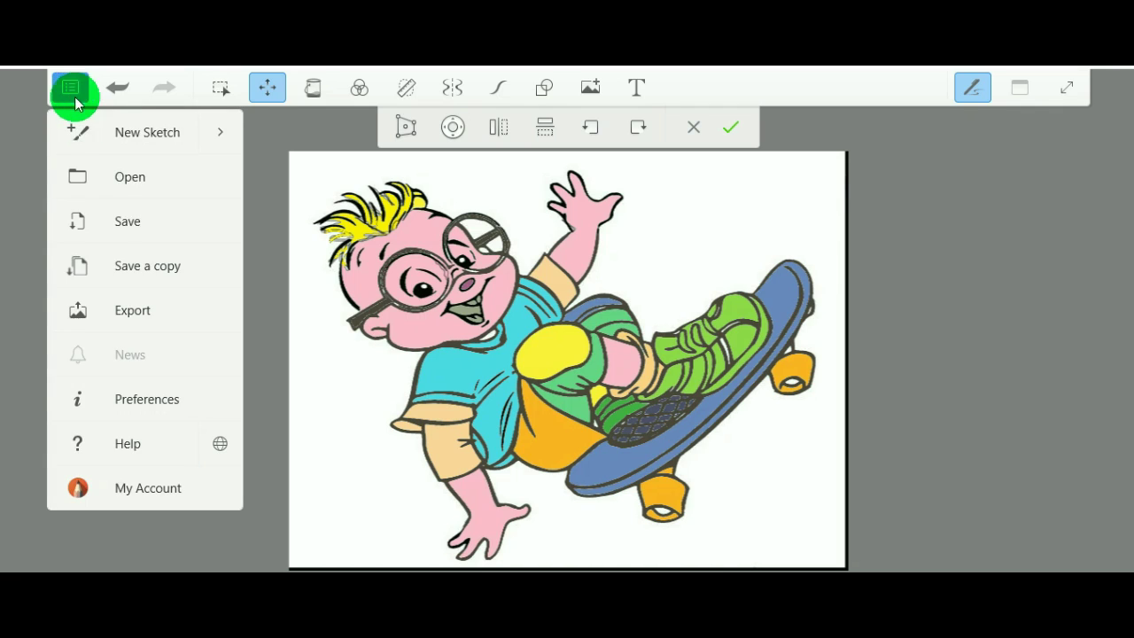
click(71, 89)
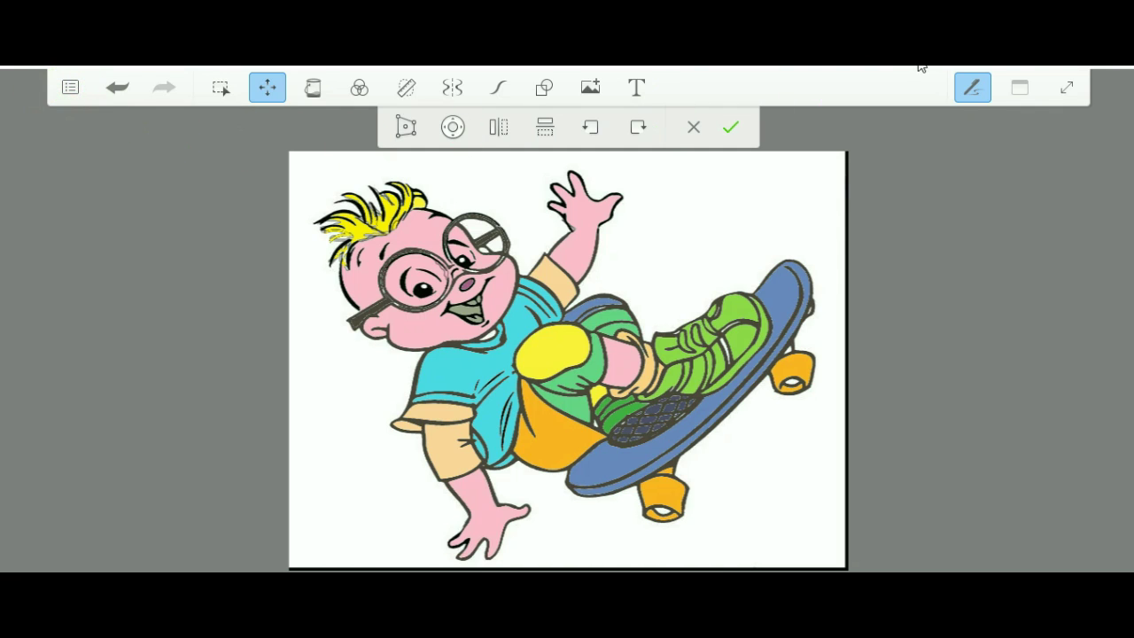